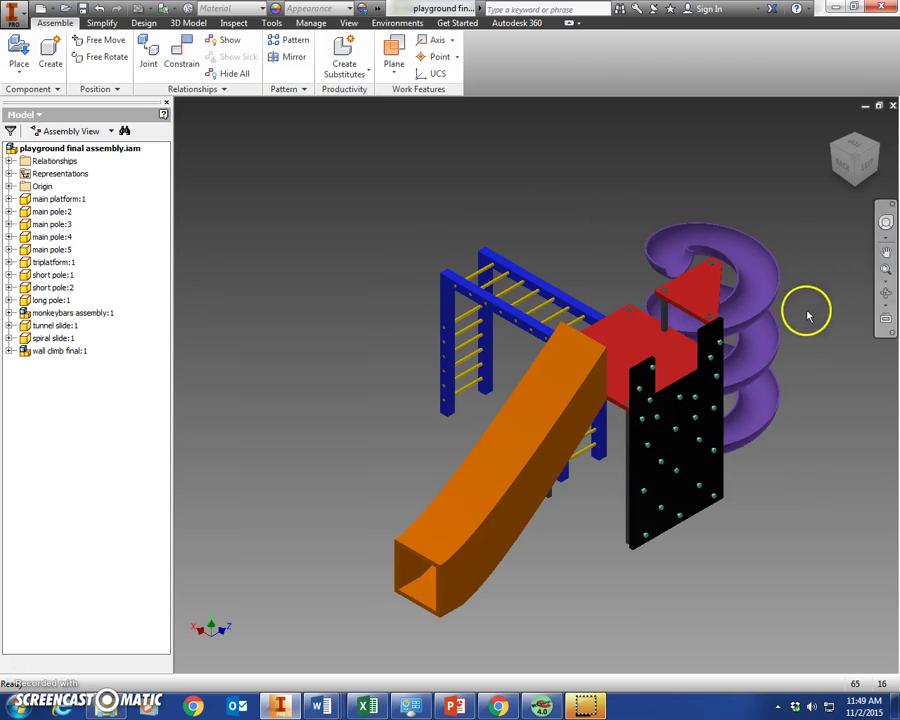
Step: Highlight the tunnel slide, spiral slide, wall climb, monkey bars and platforms in the playground model
{"action": "left_click", "coordinate": [745, 270]}
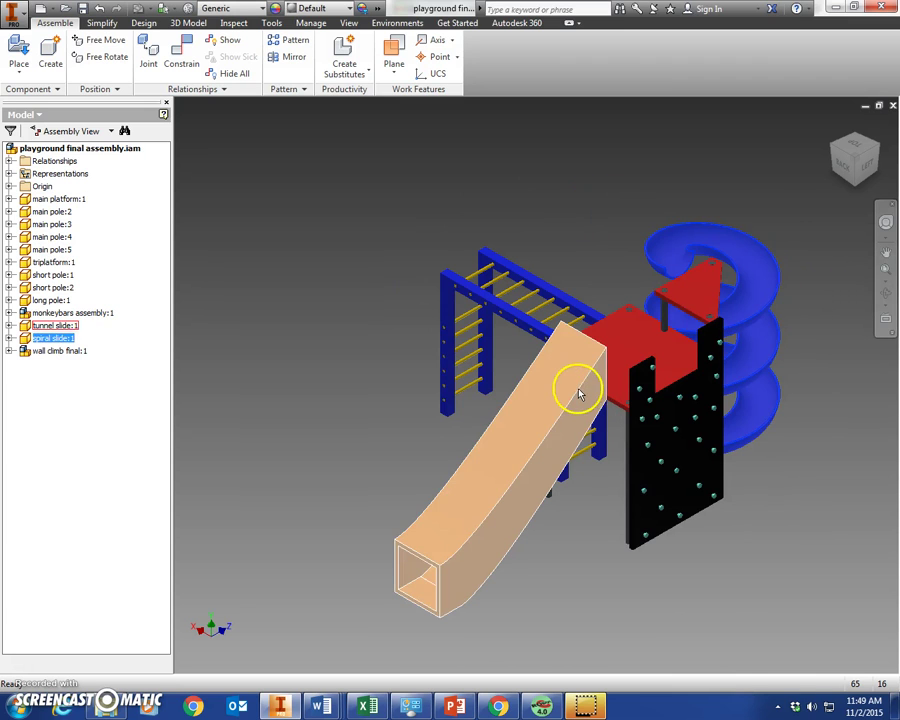
{"action": "left_click", "coordinate": [583, 392]}
{"action": "left_click", "coordinate": [705, 428]}
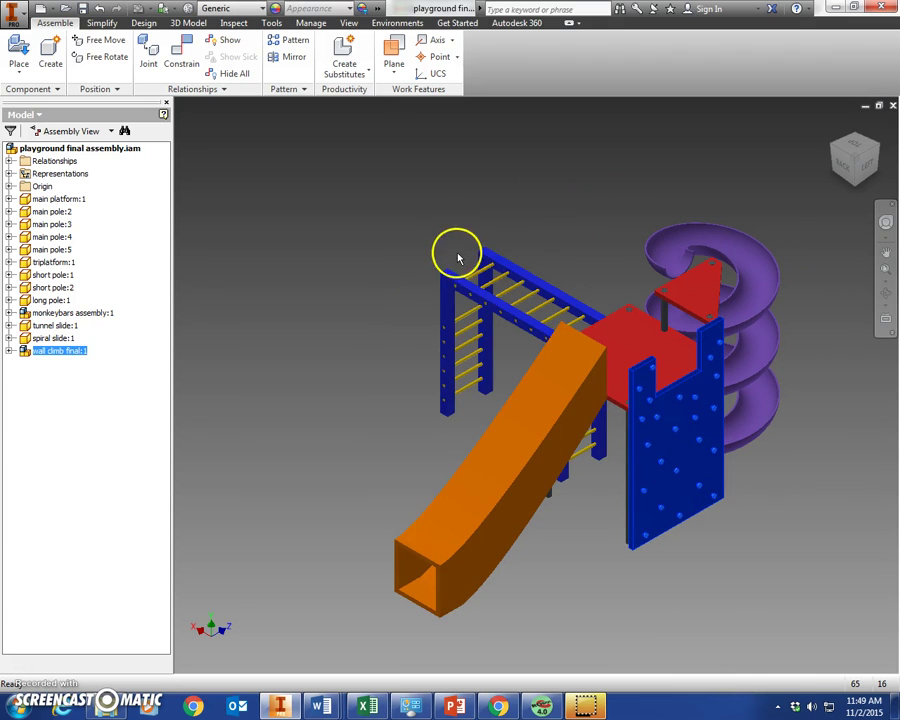
{"action": "left_click", "coordinate": [482, 286]}
{"action": "left_click", "coordinate": [659, 356]}
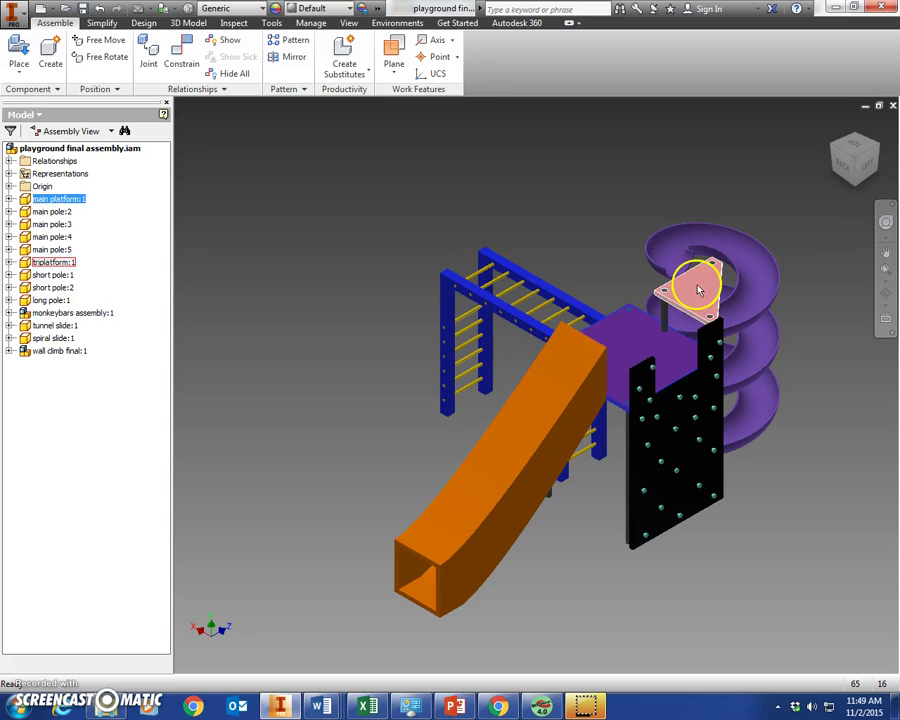
{"action": "left_click", "coordinate": [699, 287]}
{"action": "left_click", "coordinate": [647, 338]}
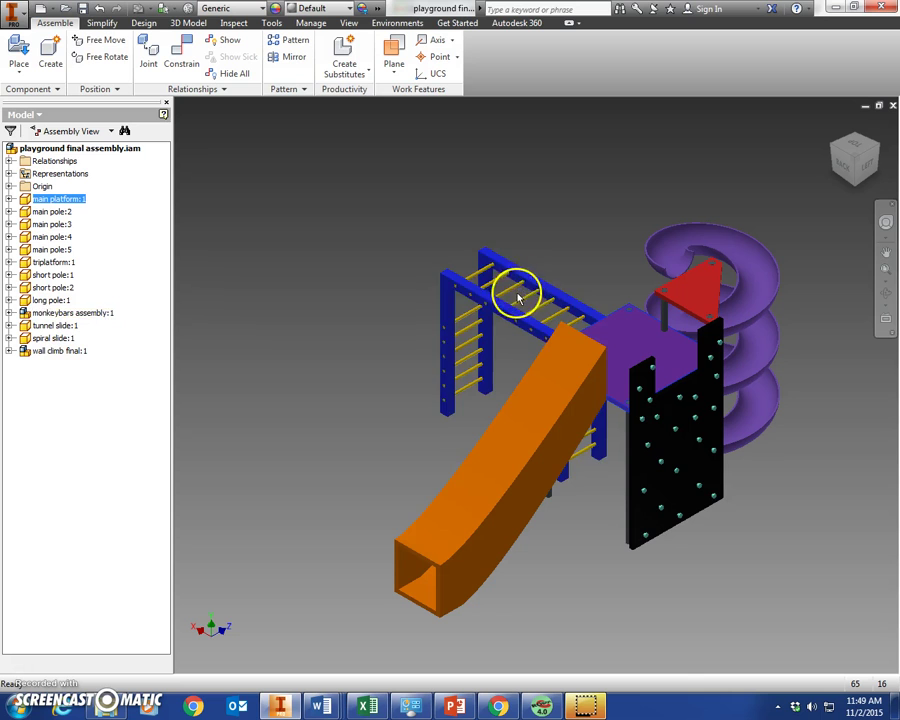
Step: Create a new assembly from the Standard (in).iam template
{"action": "left_click", "coordinate": [10, 14]}
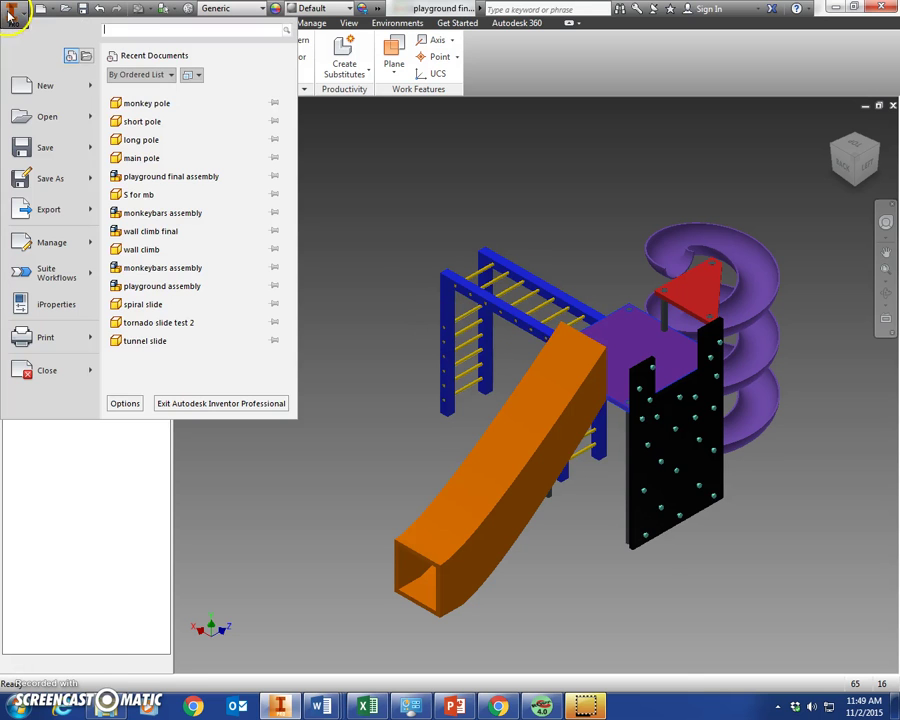
{"action": "left_click", "coordinate": [50, 88]}
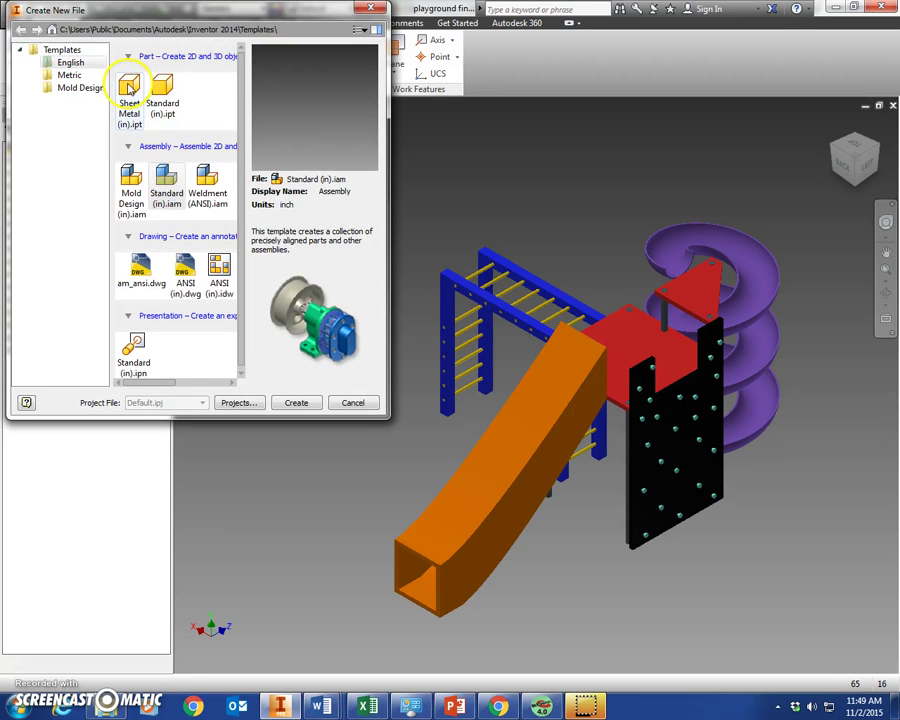
{"action": "double_click", "coordinate": [176, 186]}
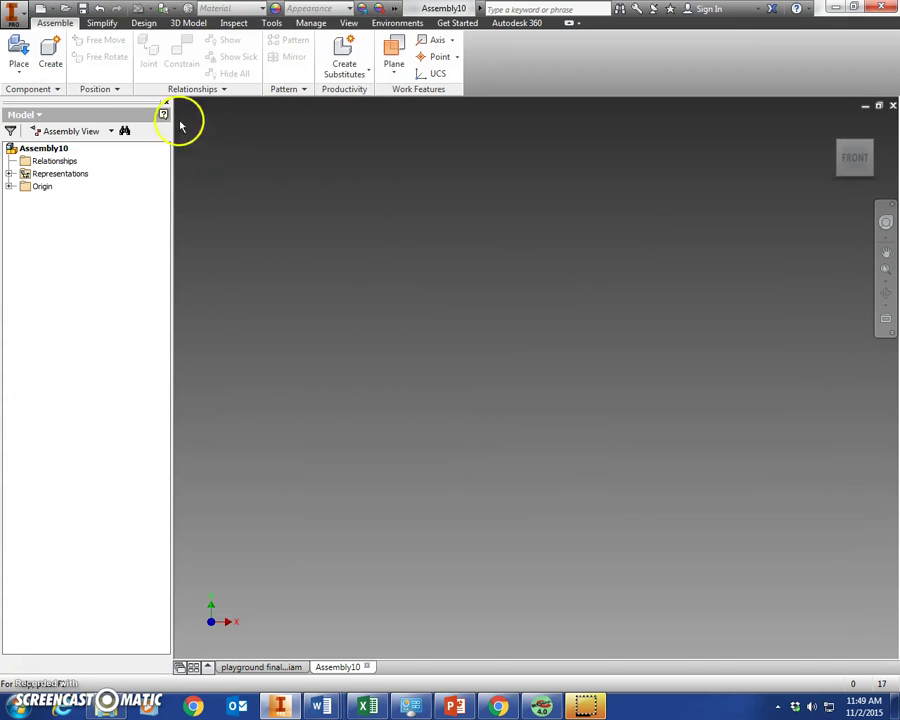
Step: Place two copies of the monkey bar part in the assembly
{"action": "left_click", "coordinate": [19, 48]}
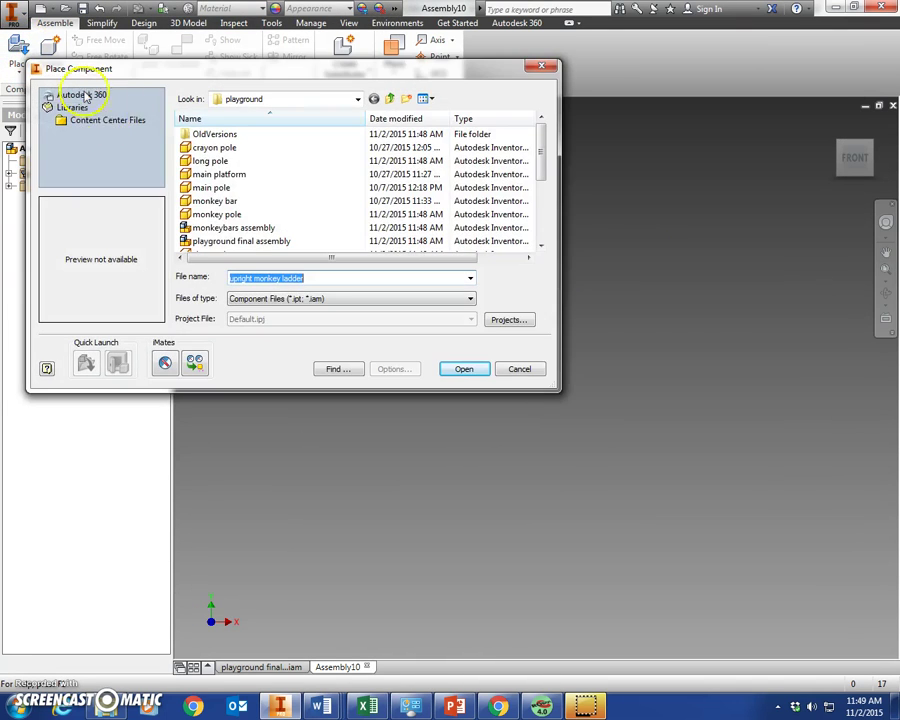
{"action": "left_click", "coordinate": [247, 215]}
{"action": "left_click", "coordinate": [222, 202]}
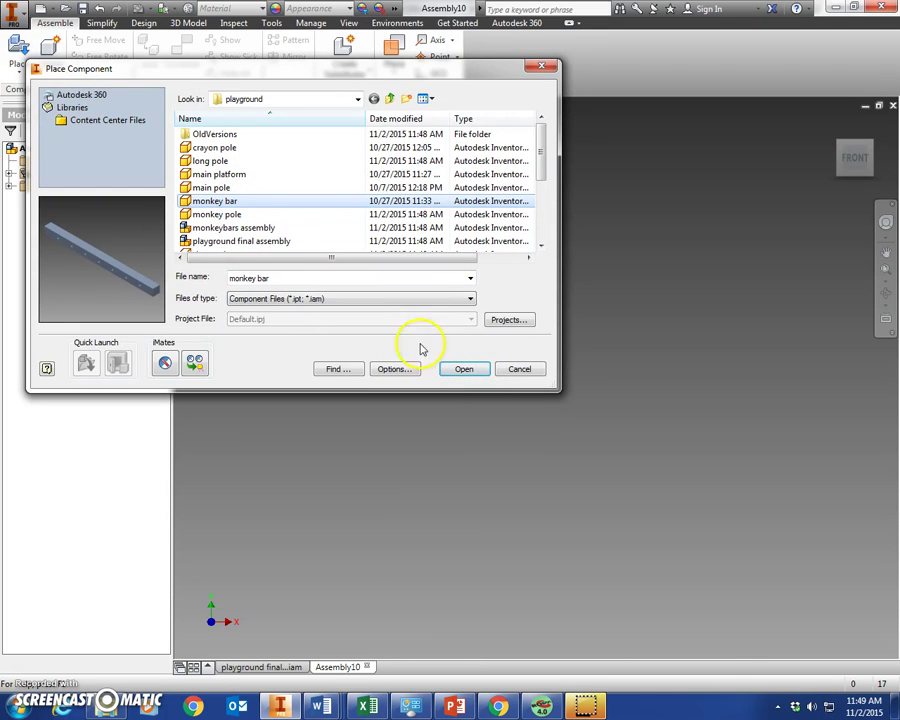
{"action": "left_click", "coordinate": [460, 369]}
{"action": "left_click", "coordinate": [461, 341]}
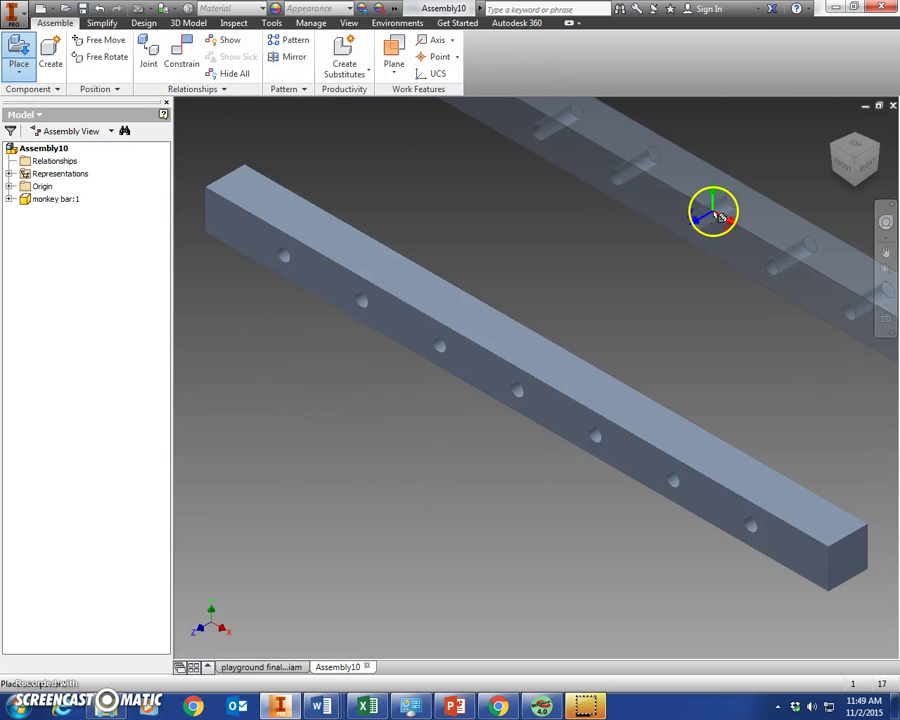
{"action": "left_click", "coordinate": [717, 211]}
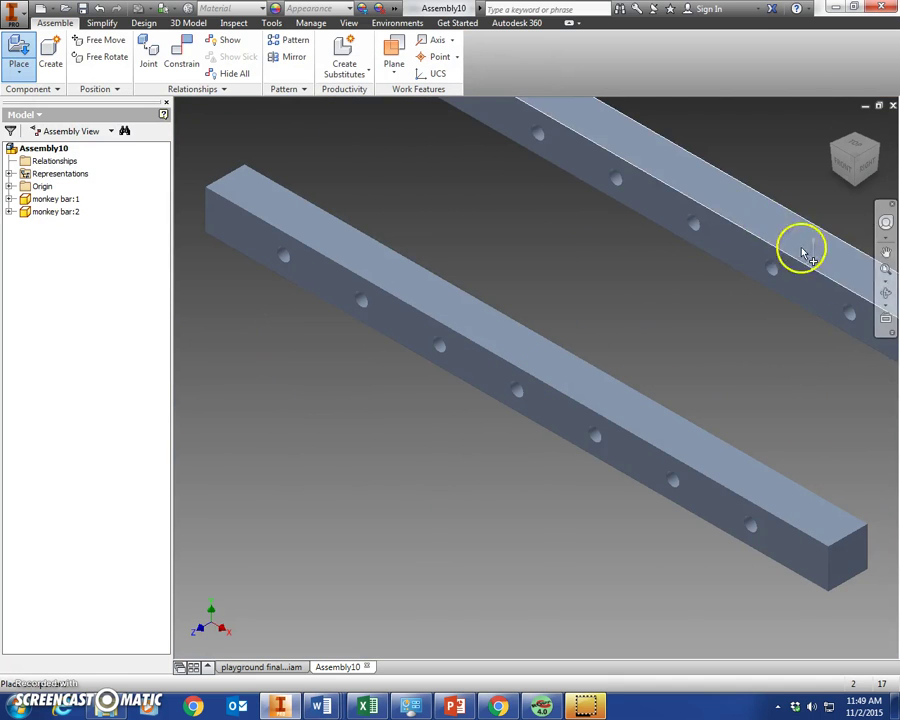
{"action": "left_click", "coordinate": [885, 265]}
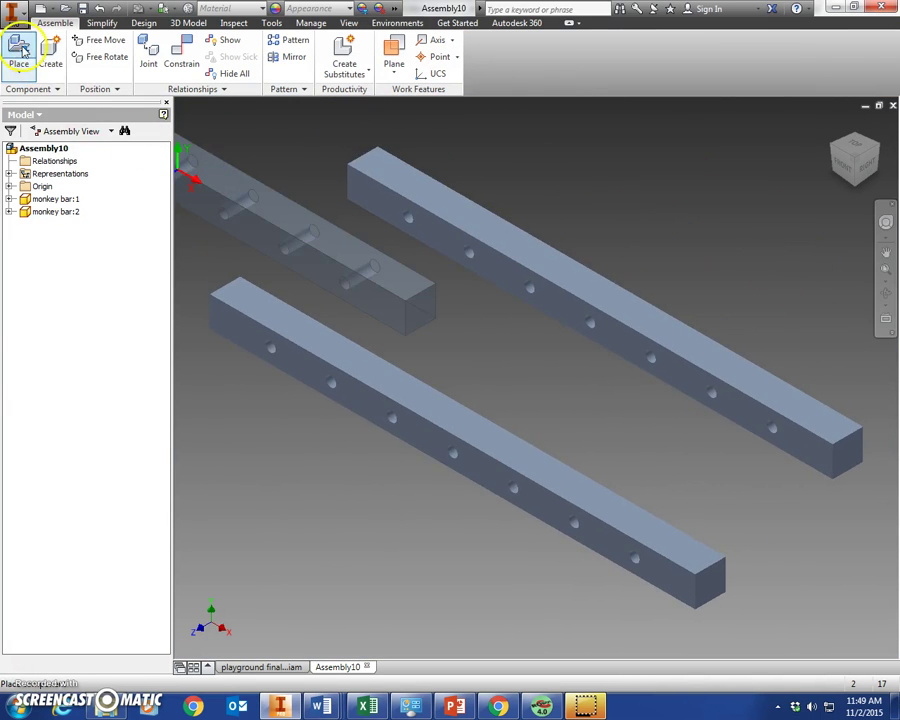
Step: Place two upright monkey bar parts in the assembly
{"action": "left_click", "coordinate": [20, 50]}
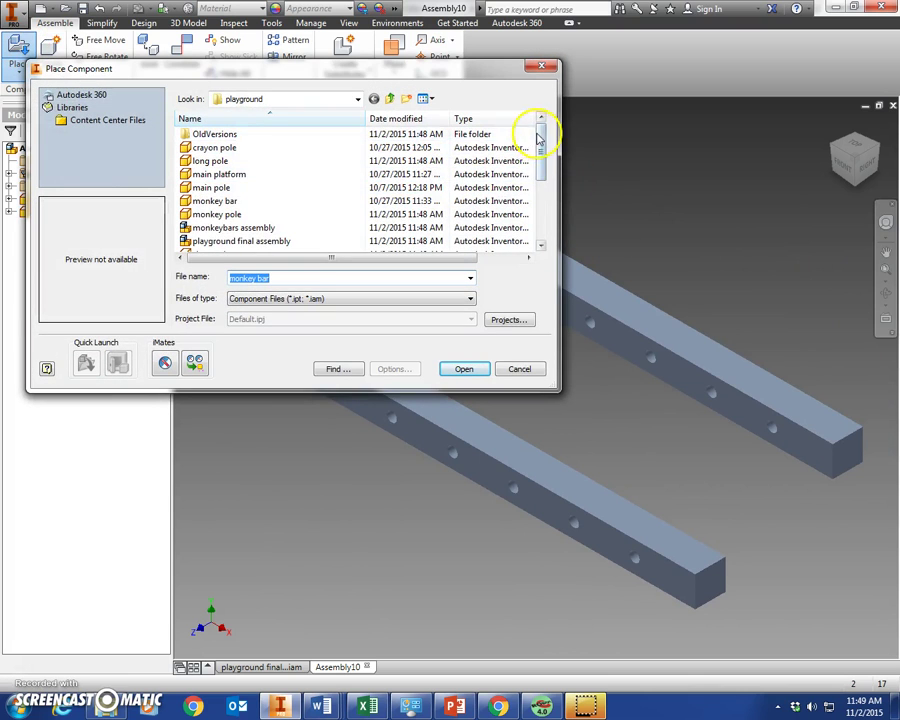
{"action": "left_click_drag", "start_coordinate": [538, 138], "coordinate": [544, 267]}
{"action": "left_click", "coordinate": [232, 187]}
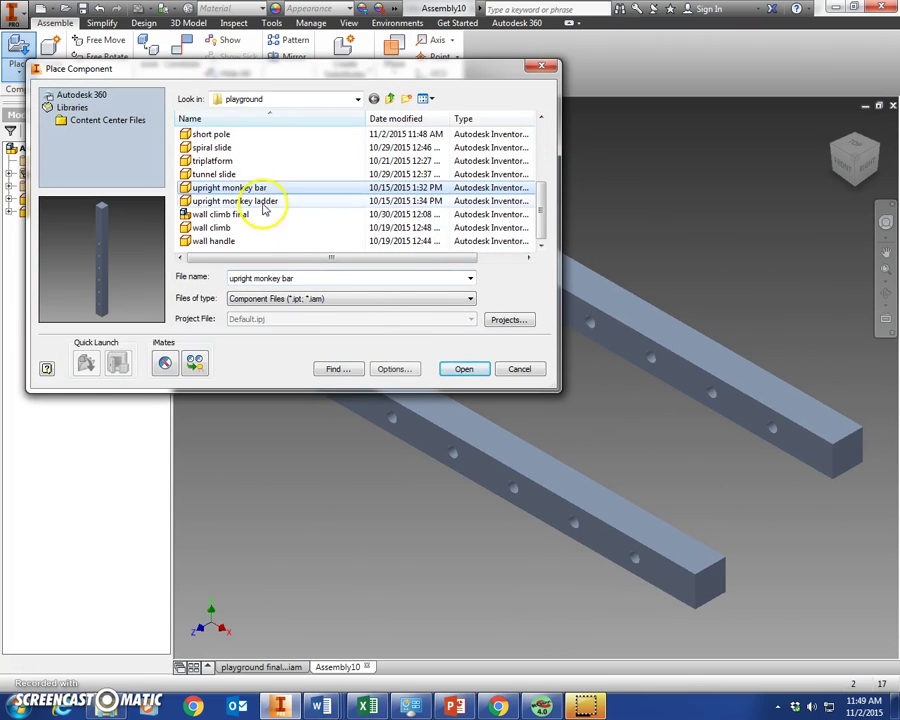
{"action": "left_click", "coordinate": [464, 369]}
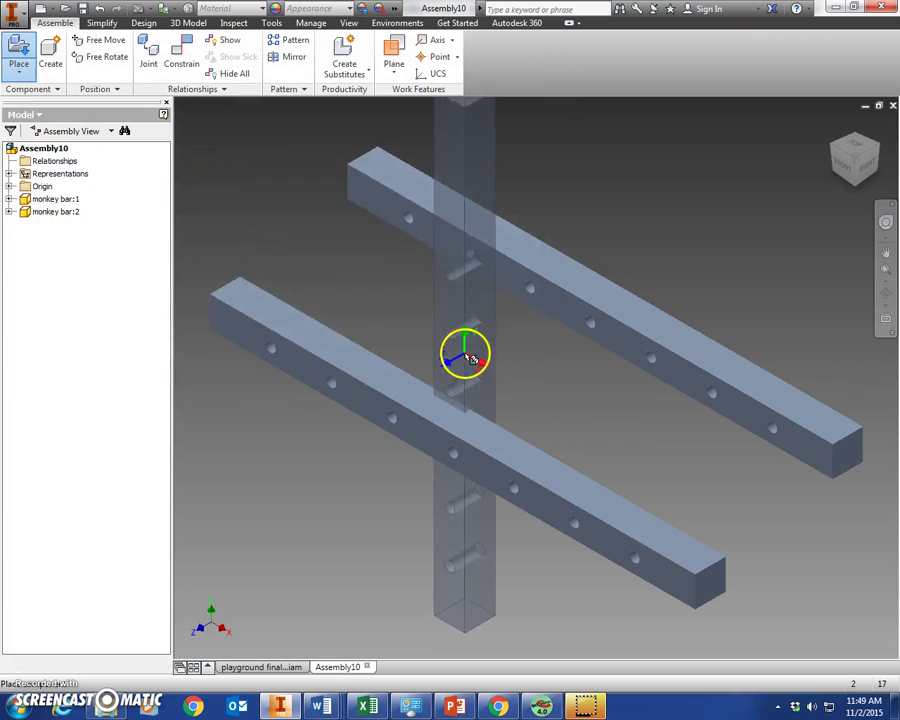
{"action": "scroll", "coordinate": [460, 342], "scroll_direction": "down", "scroll_amount": 3}
{"action": "left_click", "coordinate": [612, 508]}
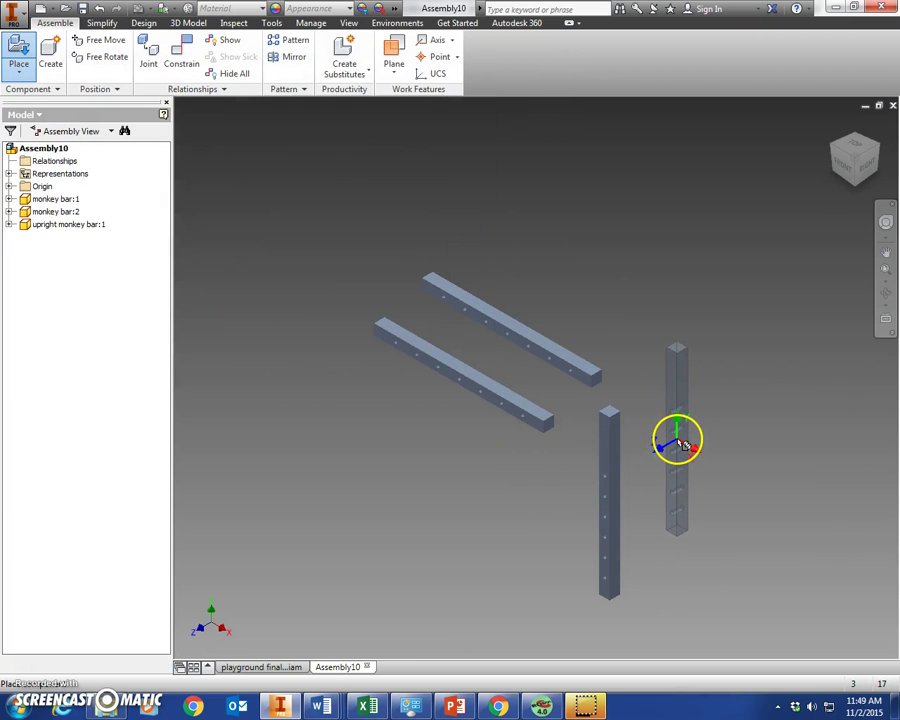
{"action": "left_click", "coordinate": [672, 480]}
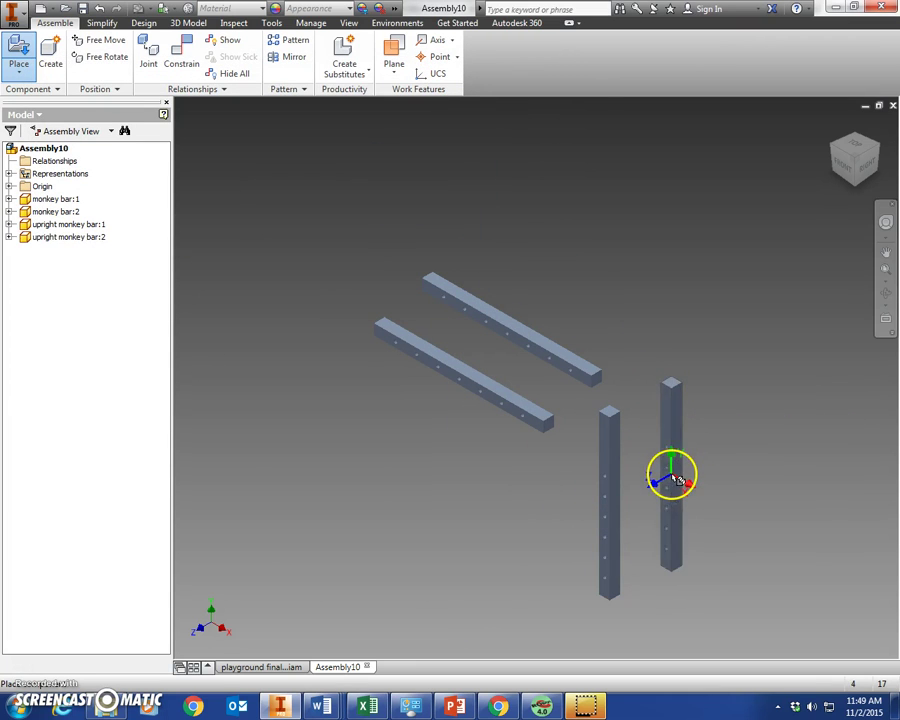
Step: Place two upright monkey ladder parts in the assembly
{"action": "left_click", "coordinate": [20, 48]}
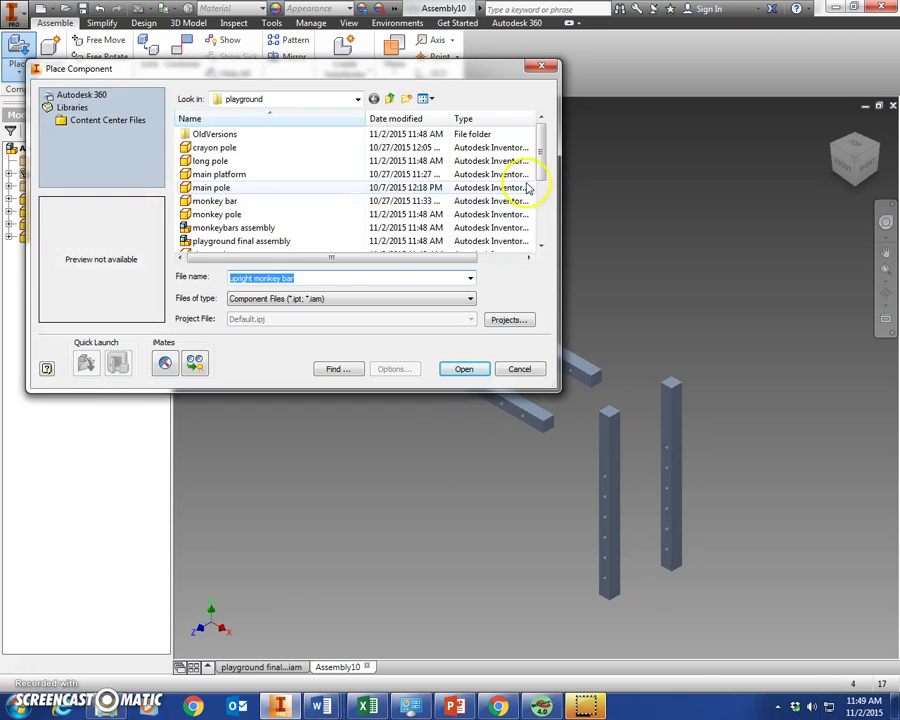
{"action": "left_click_drag", "start_coordinate": [540, 145], "coordinate": [543, 220]}
{"action": "left_click", "coordinate": [307, 203]}
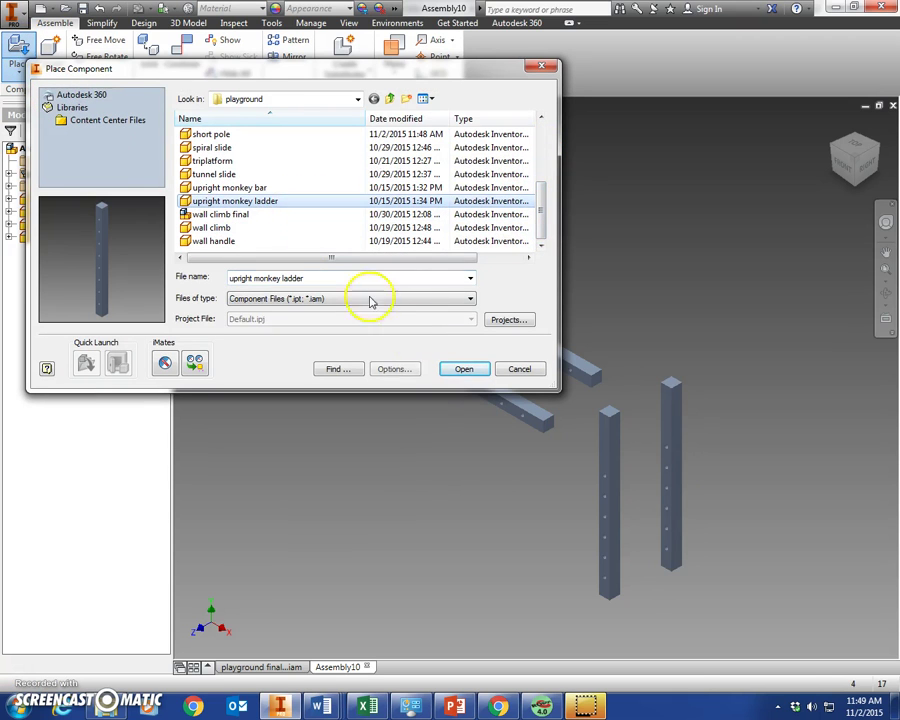
{"action": "left_click", "coordinate": [465, 369]}
{"action": "left_click", "coordinate": [284, 335]}
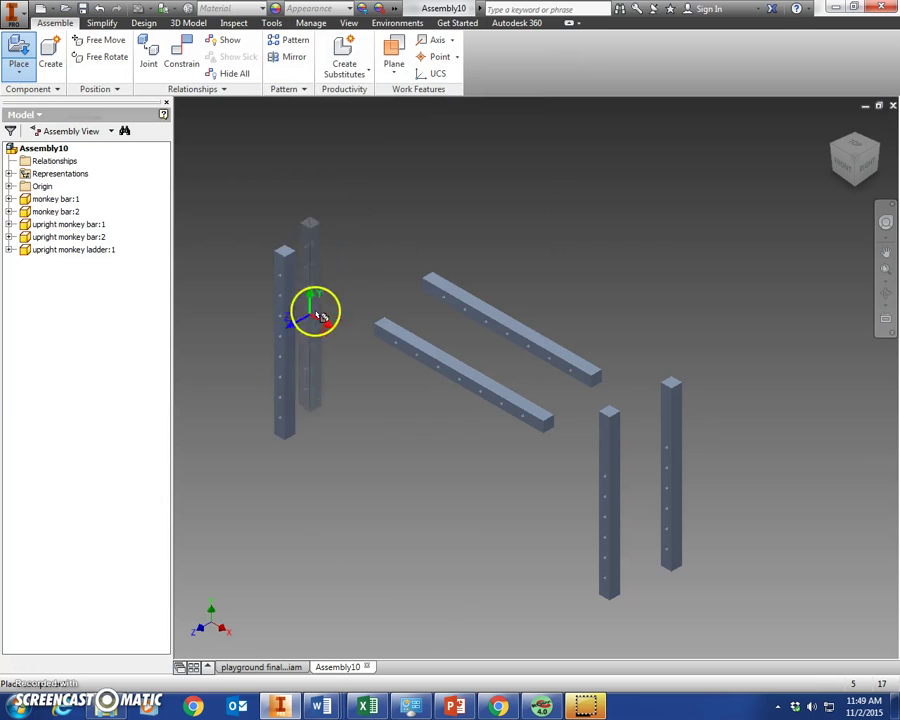
{"action": "left_click", "coordinate": [376, 265]}
Step: Finish placing and drag the lower bar down-left and the upper bar up-right
{"action": "right_click", "coordinate": [466, 188]}
{"action": "left_click", "coordinate": [527, 184]}
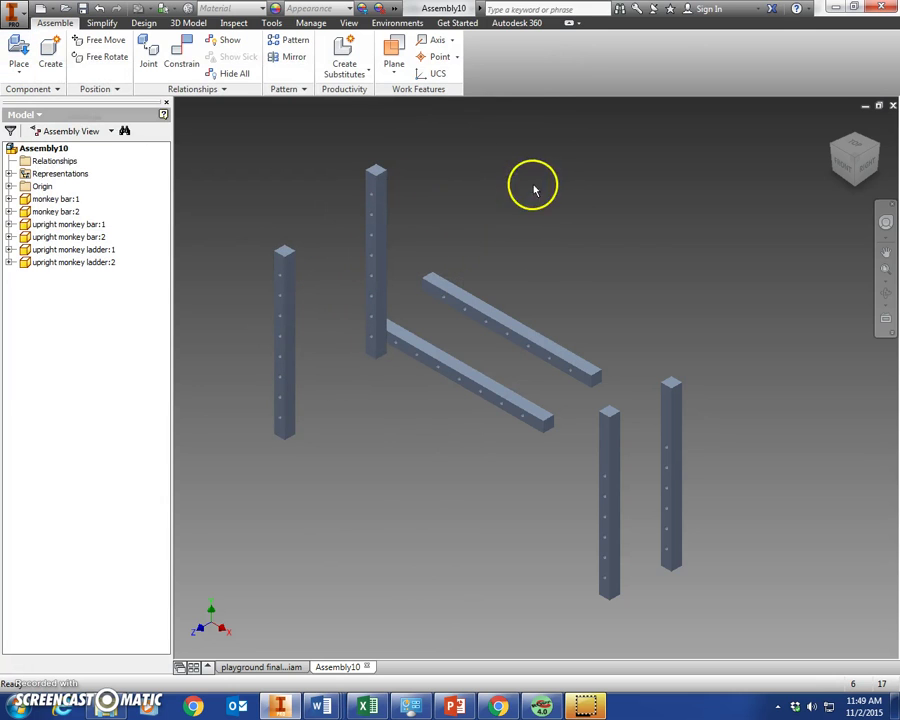
{"action": "left_click_drag", "start_coordinate": [439, 358], "coordinate": [390, 412]}
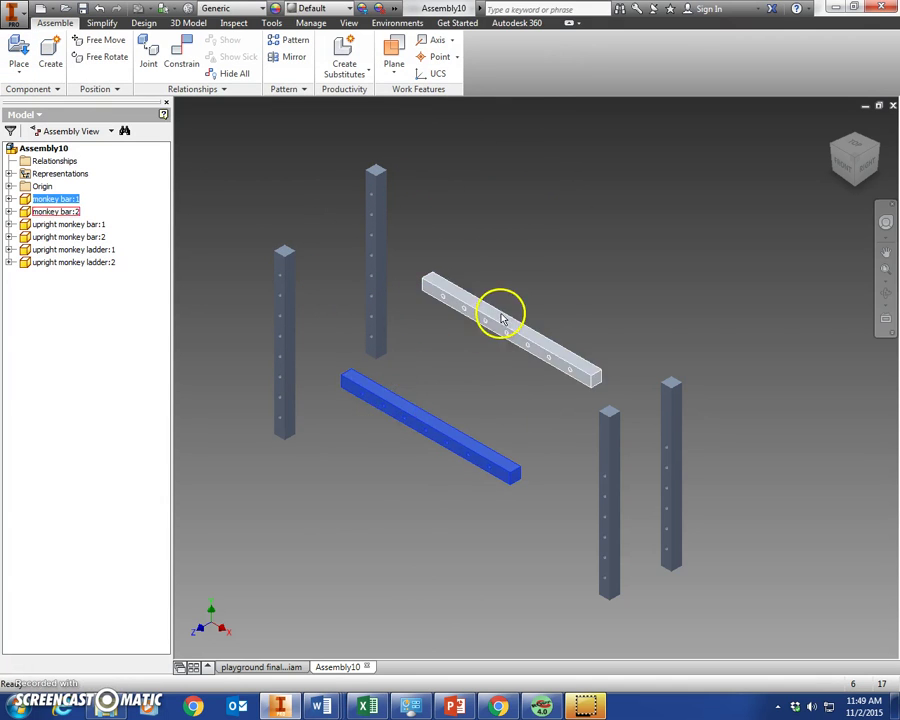
{"action": "left_click_drag", "start_coordinate": [502, 315], "coordinate": [526, 255]}
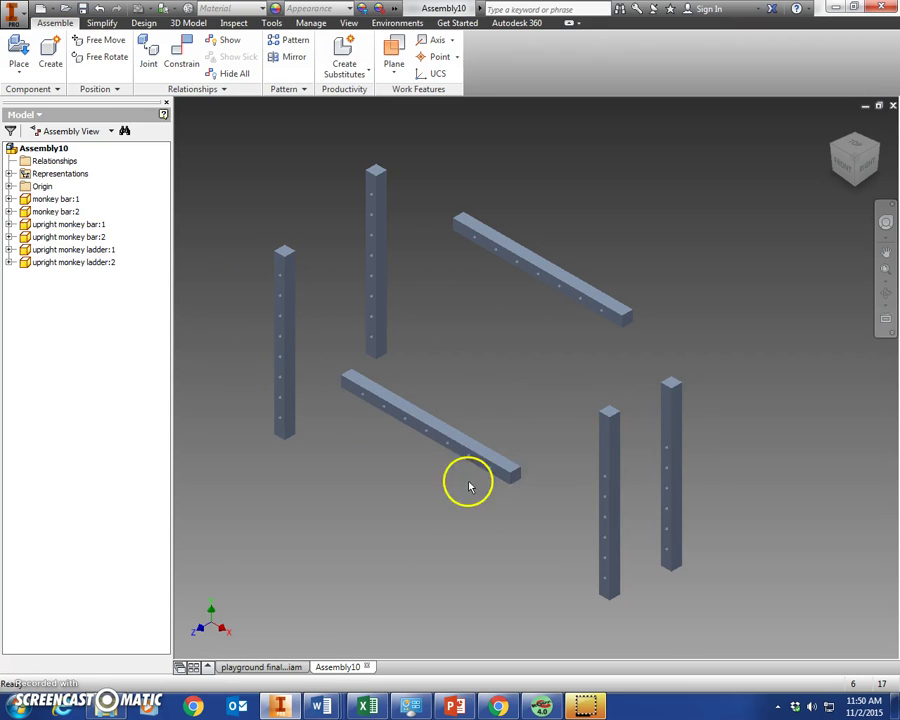
Step: Shift the right upright, middle upright and both bars into a loose rectangle
{"action": "left_click", "coordinate": [446, 438]}
{"action": "left_click", "coordinate": [284, 390]}
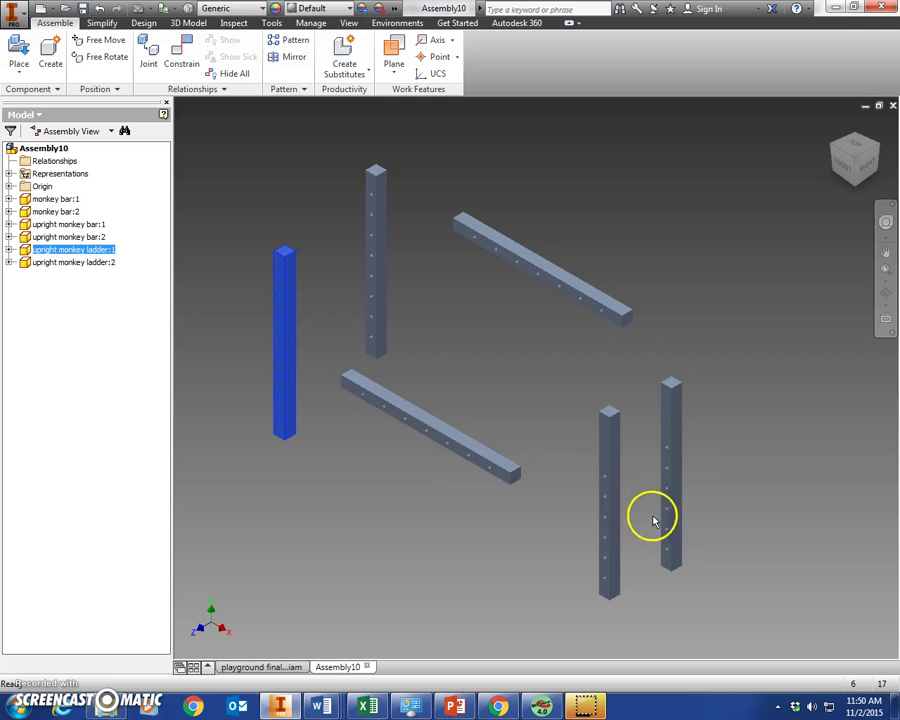
{"action": "left_click", "coordinate": [613, 516]}
{"action": "left_click_drag", "start_coordinate": [677, 446], "coordinate": [707, 366]}
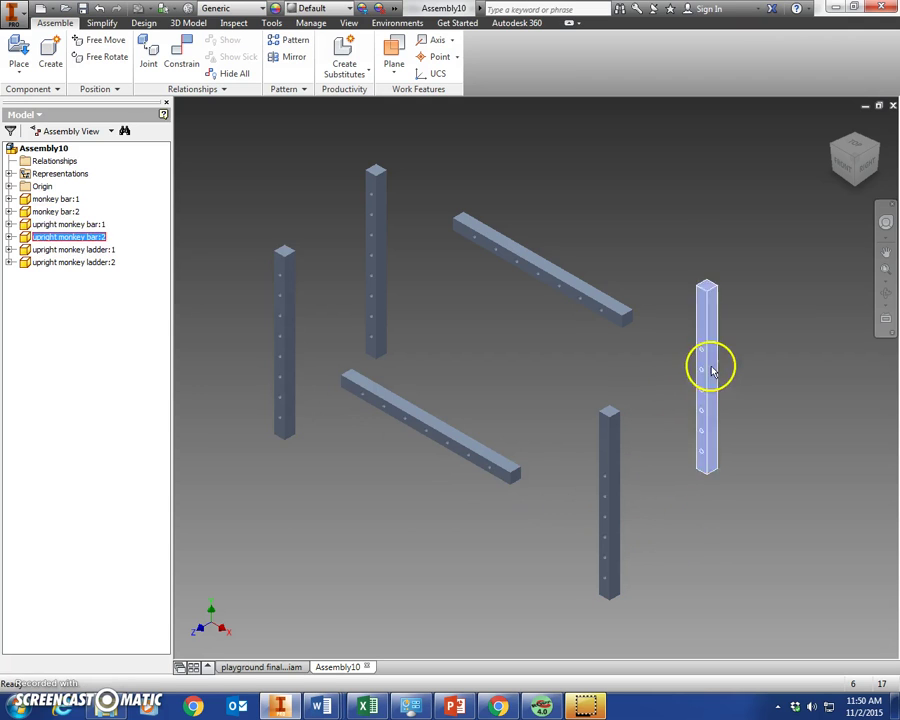
{"action": "left_click", "coordinate": [598, 315]}
{"action": "left_click_drag", "start_coordinate": [368, 257], "coordinate": [386, 237]}
{"action": "left_click_drag", "start_coordinate": [546, 267], "coordinate": [570, 233]}
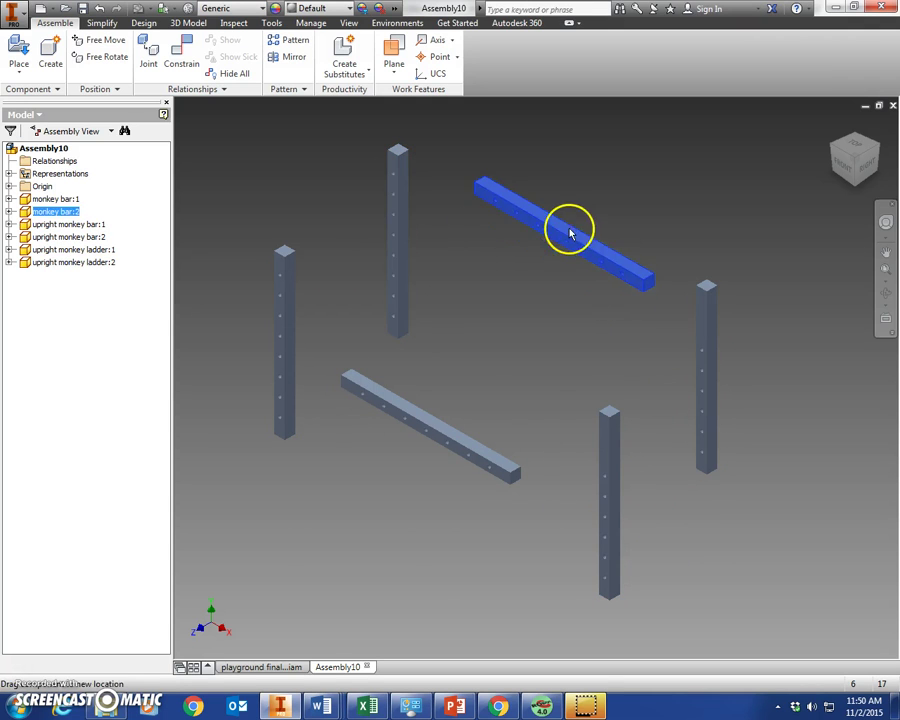
{"action": "left_click_drag", "start_coordinate": [427, 449], "coordinate": [444, 382]}
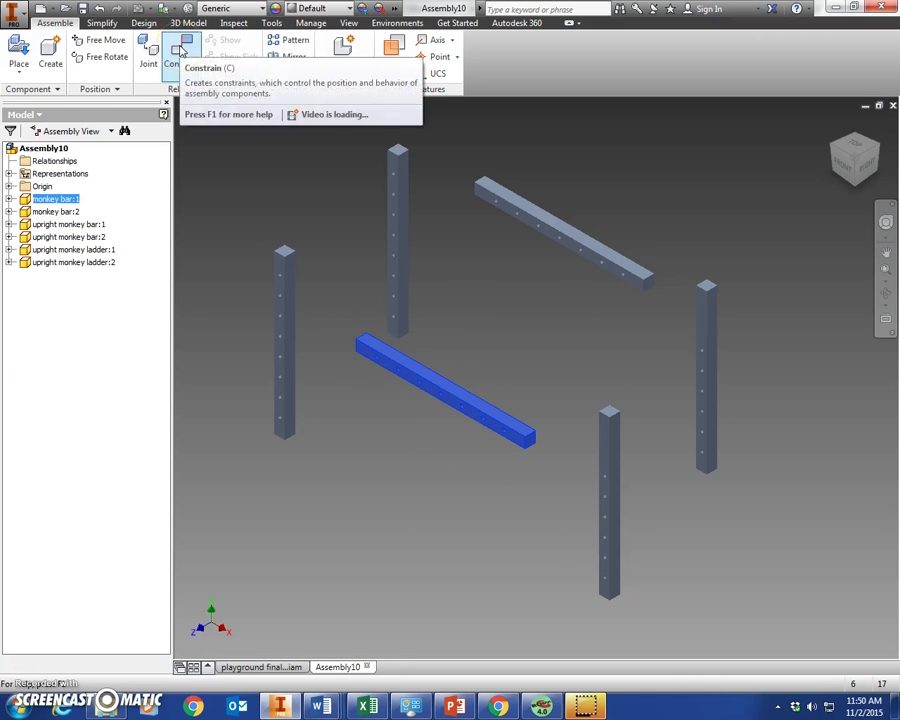
Step: Mate the left upright's top face to the beam's underside
{"action": "left_click", "coordinate": [180, 52]}
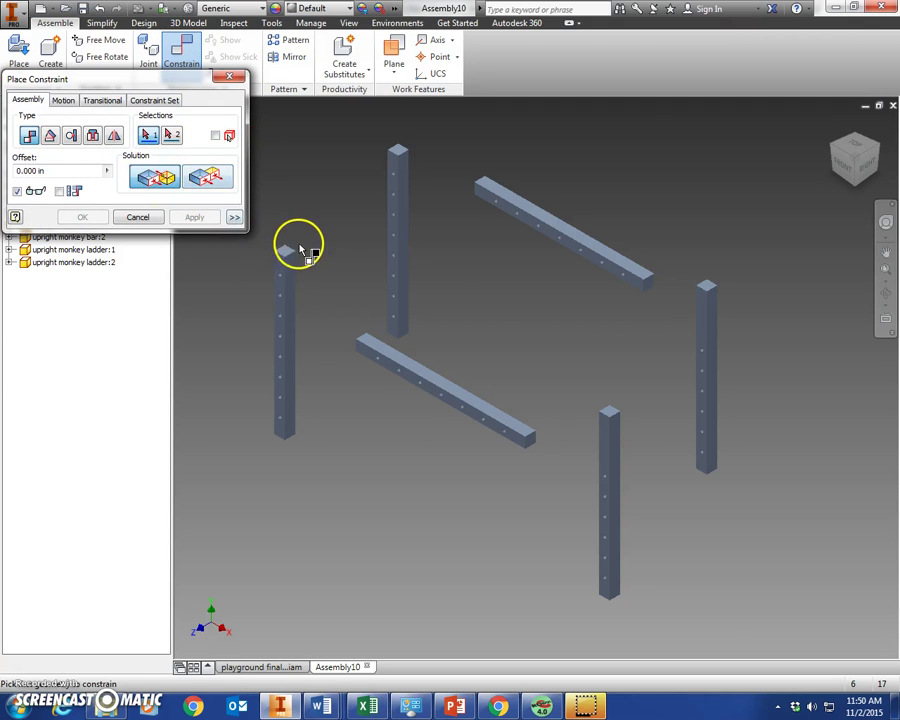
{"action": "scroll", "coordinate": [302, 244], "scroll_direction": "up", "scroll_amount": 4}
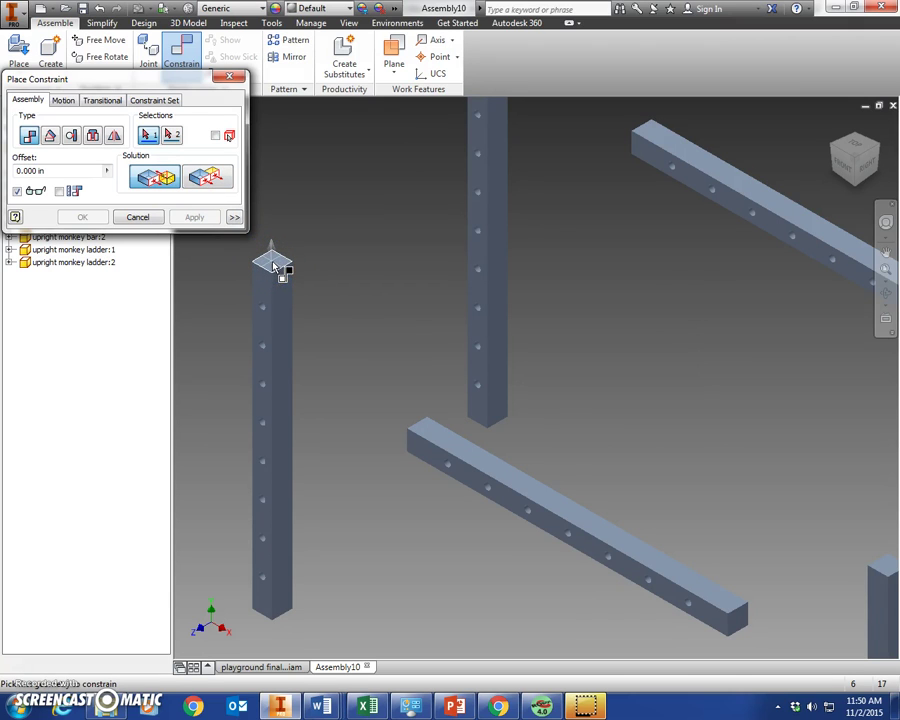
{"action": "left_click", "coordinate": [273, 265]}
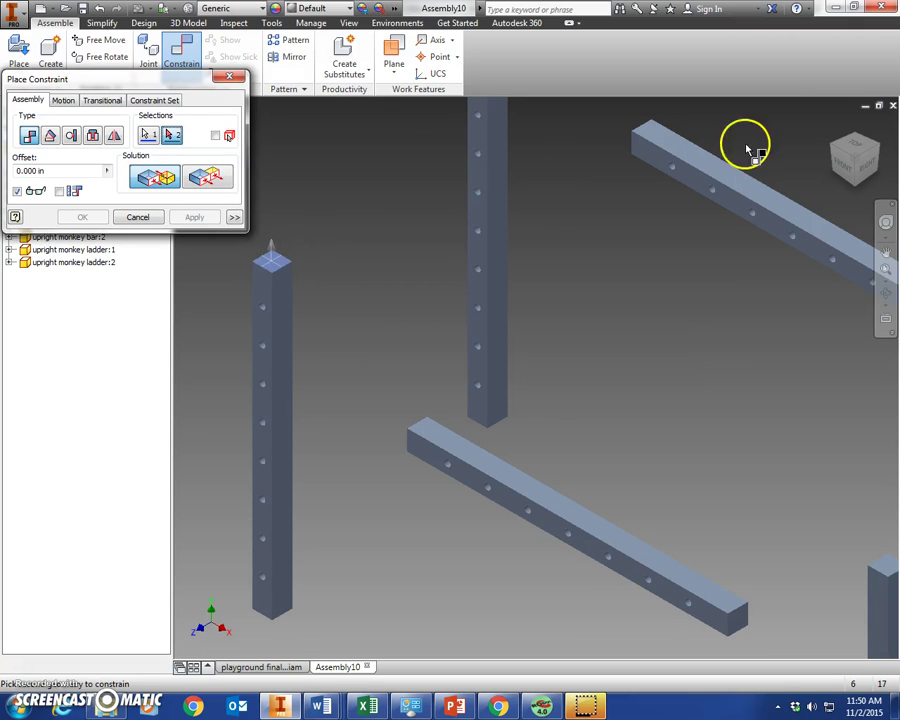
{"action": "scroll", "coordinate": [375, 480], "scroll_direction": "down", "scroll_amount": 8}
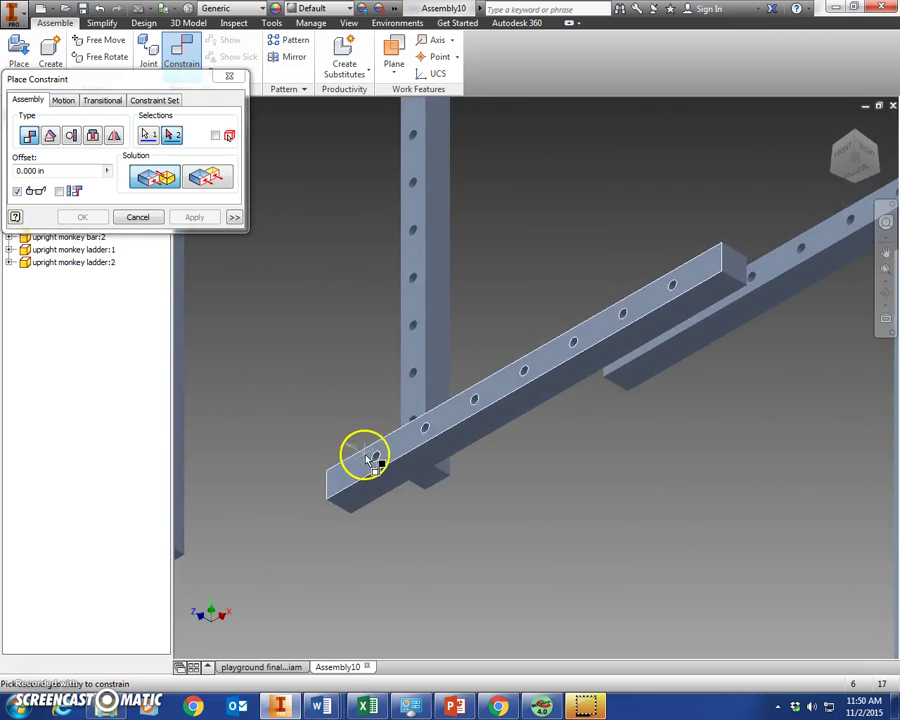
{"action": "left_click", "coordinate": [382, 494]}
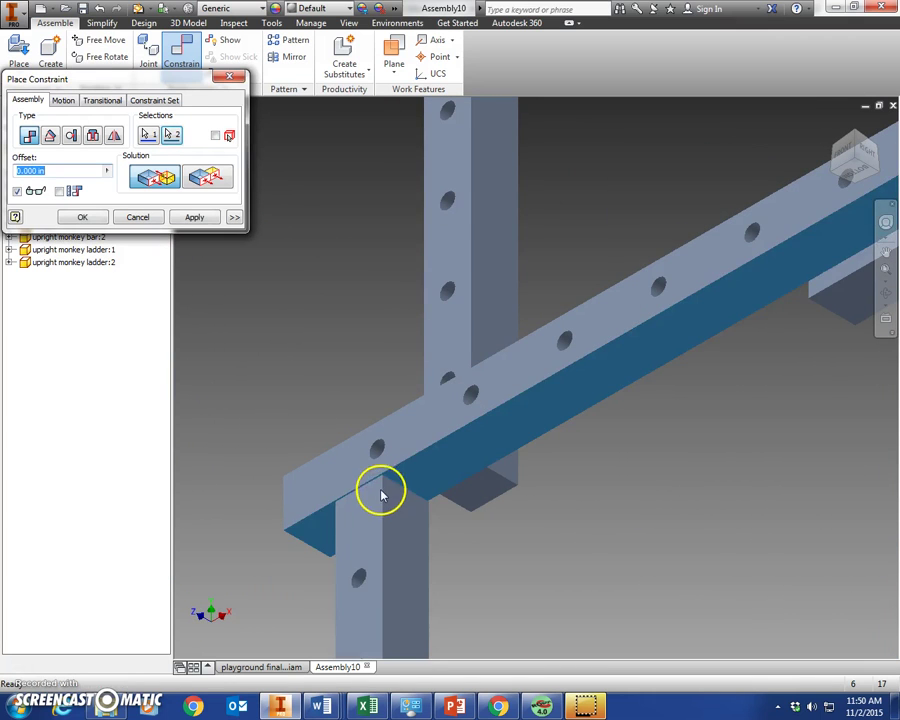
{"action": "scroll", "coordinate": [420, 450], "scroll_direction": "up", "scroll_amount": 6}
{"action": "left_click", "coordinate": [833, 124]}
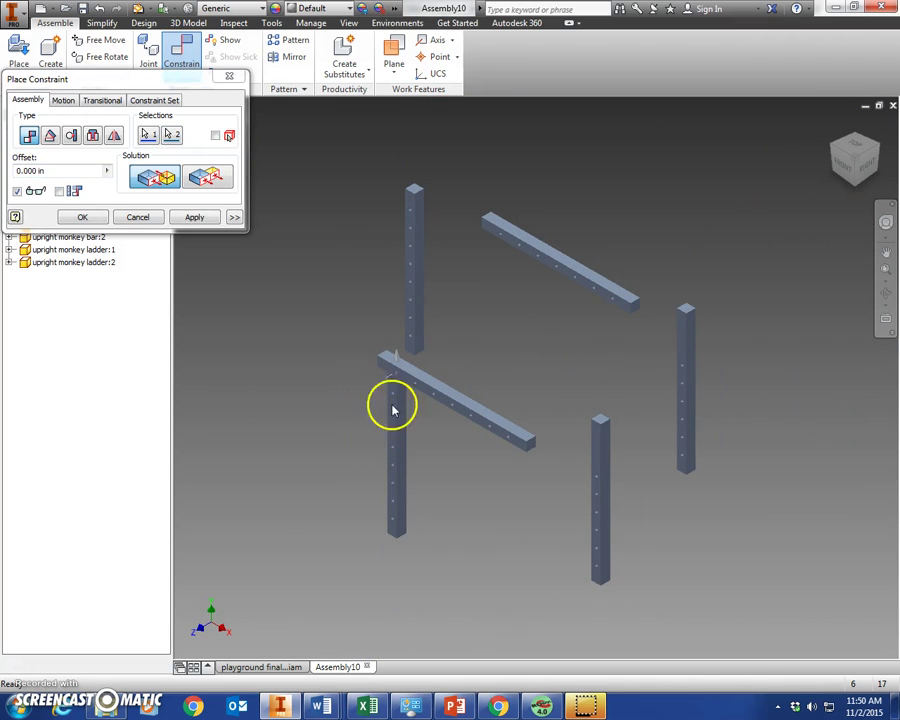
{"action": "left_click", "coordinate": [190, 218]}
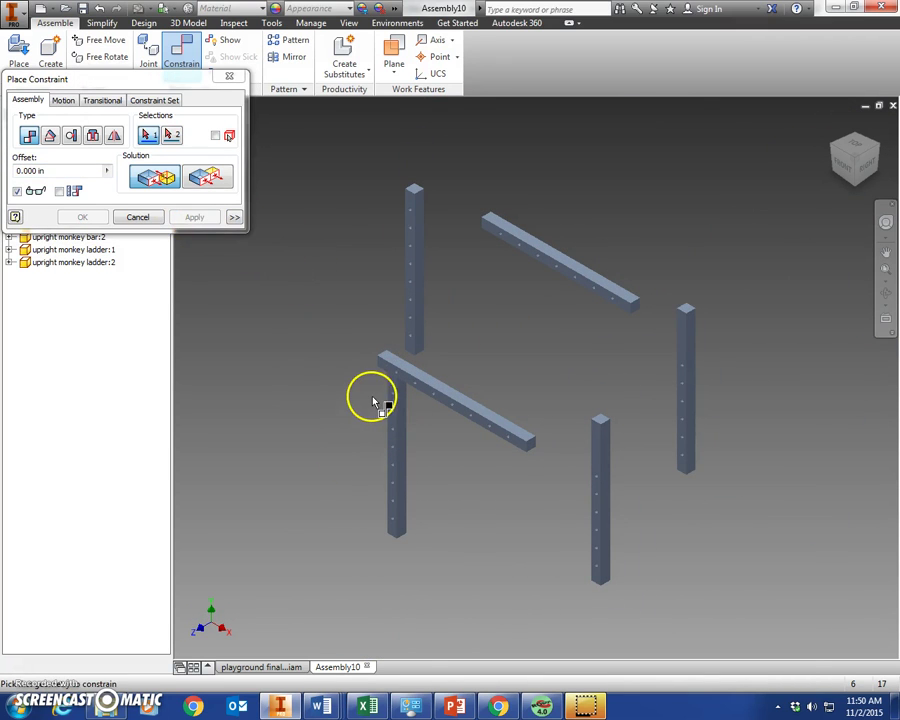
Step: Mate the second post's top face to the other crossbar's underside
{"action": "scroll", "coordinate": [375, 400], "scroll_direction": "down", "scroll_amount": 5}
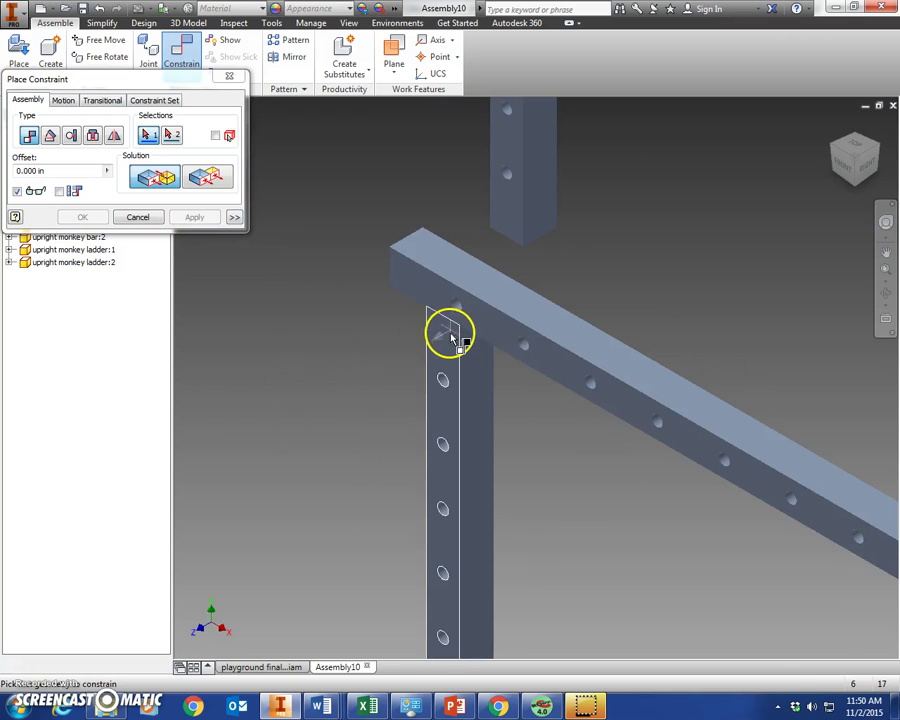
{"action": "scroll", "coordinate": [440, 322], "scroll_direction": "up", "scroll_amount": 10}
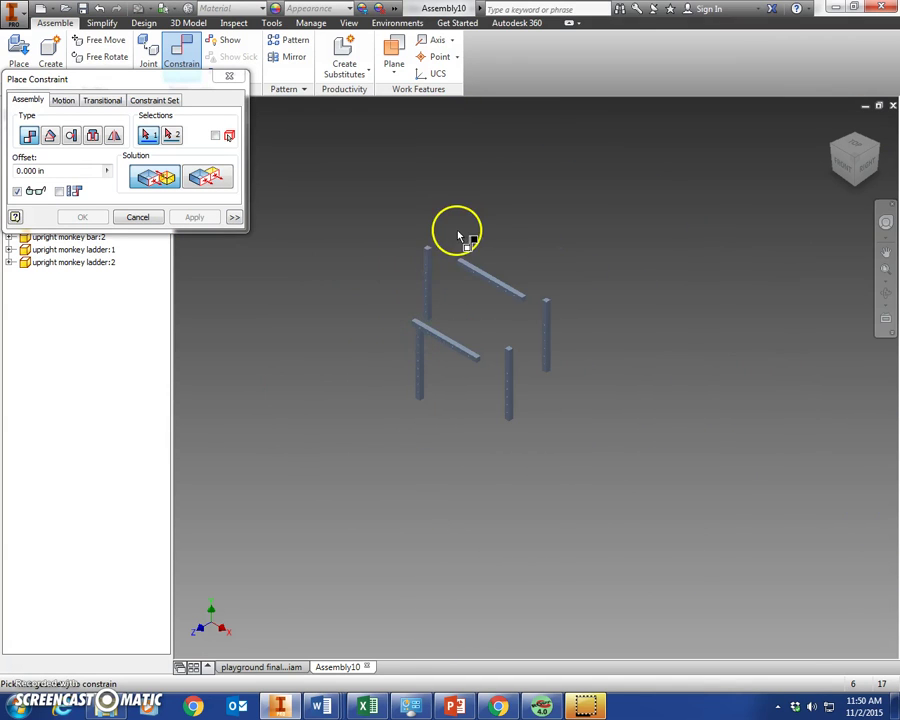
{"action": "scroll", "coordinate": [398, 270], "scroll_direction": "down", "scroll_amount": 5}
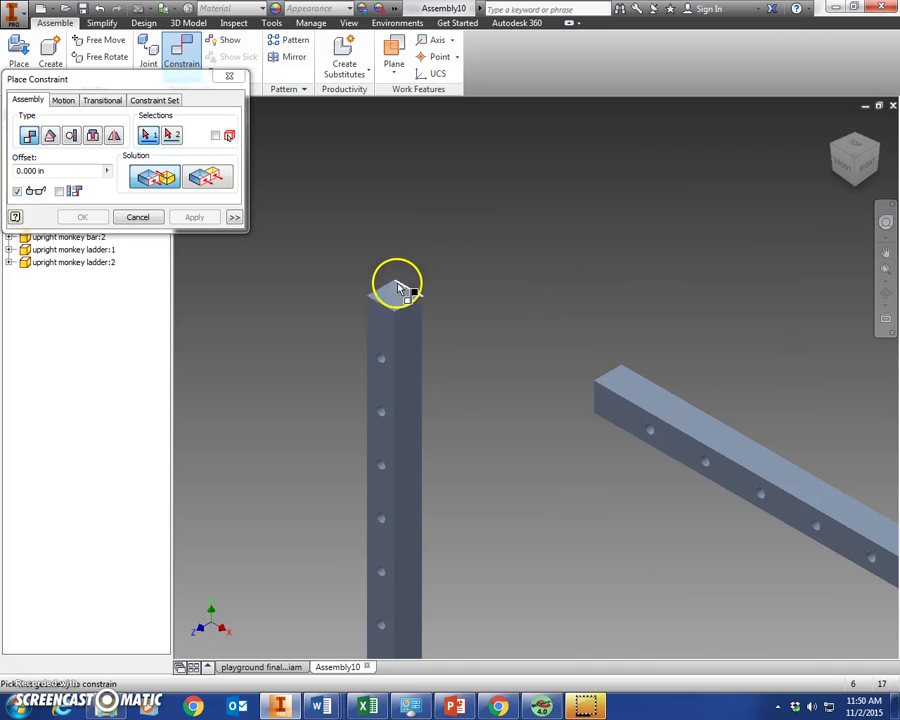
{"action": "left_click", "coordinate": [396, 298]}
{"action": "left_click", "coordinate": [857, 192]}
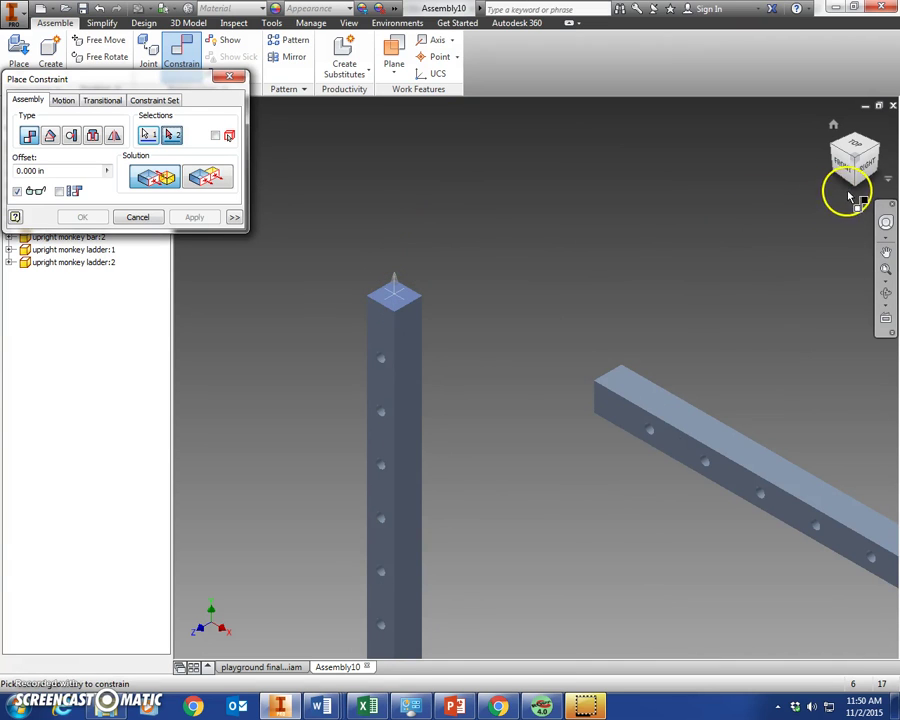
{"action": "scroll", "coordinate": [508, 374], "scroll_direction": "down", "scroll_amount": 8}
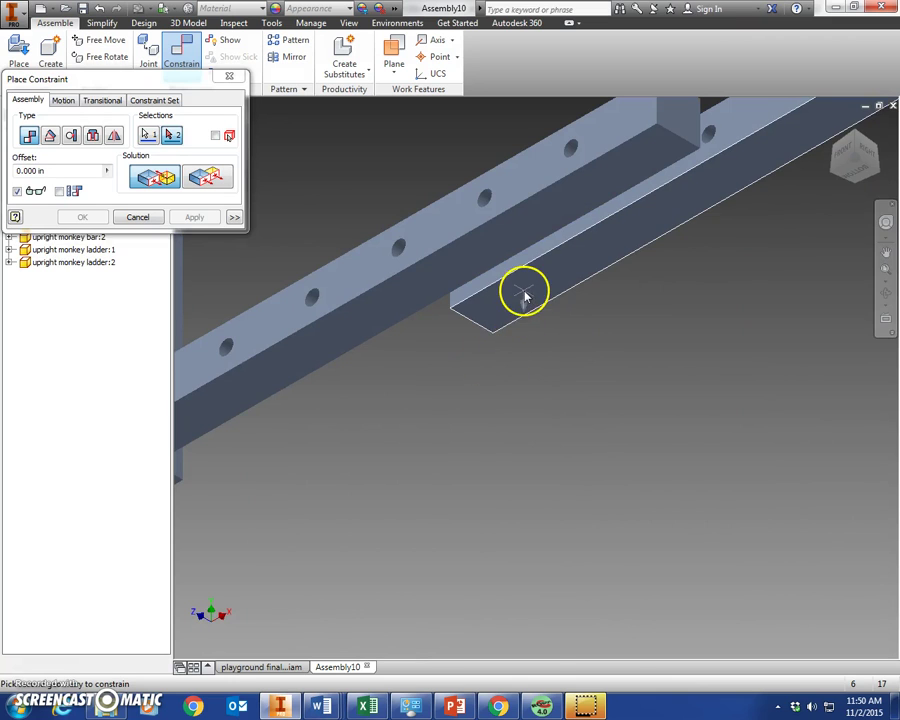
{"action": "left_click", "coordinate": [524, 294]}
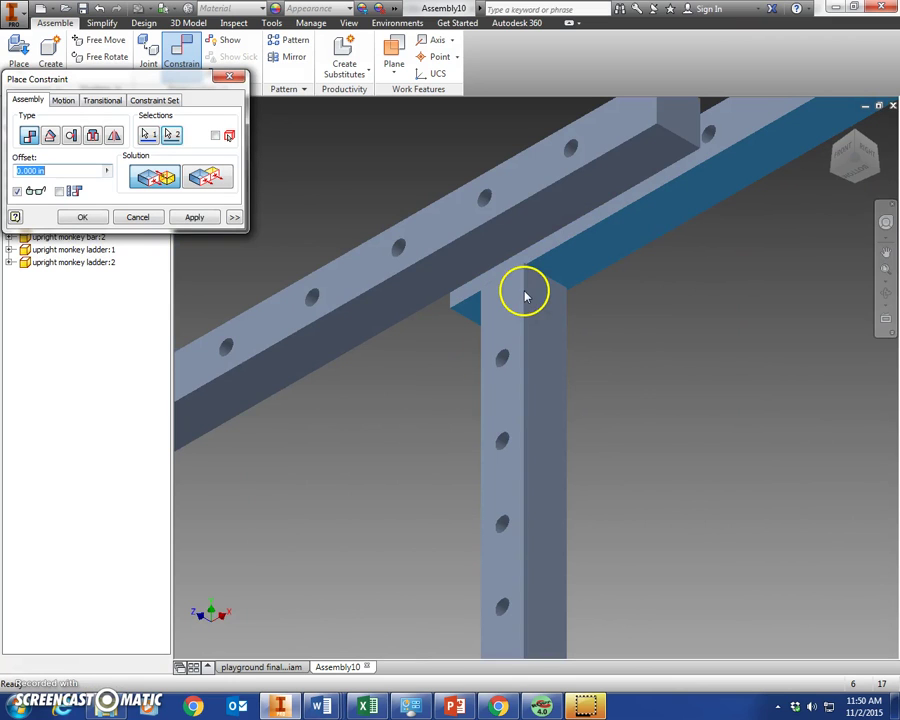
{"action": "left_click", "coordinate": [200, 223]}
{"action": "left_click", "coordinate": [833, 126]}
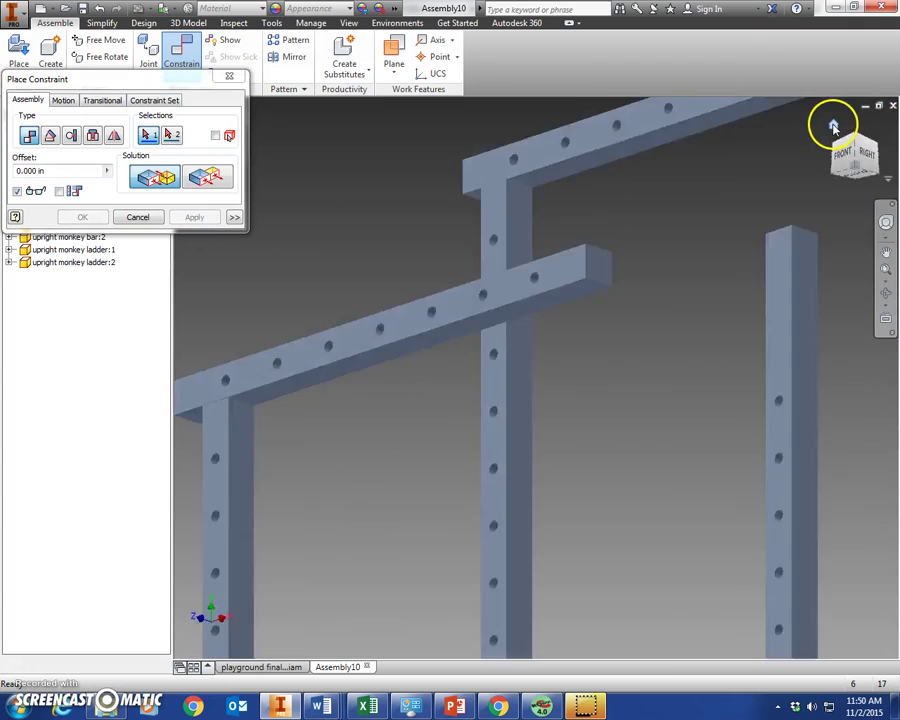
Step: Make the first crossbar's front face flush with its post's front face
{"action": "left_click", "coordinate": [217, 180]}
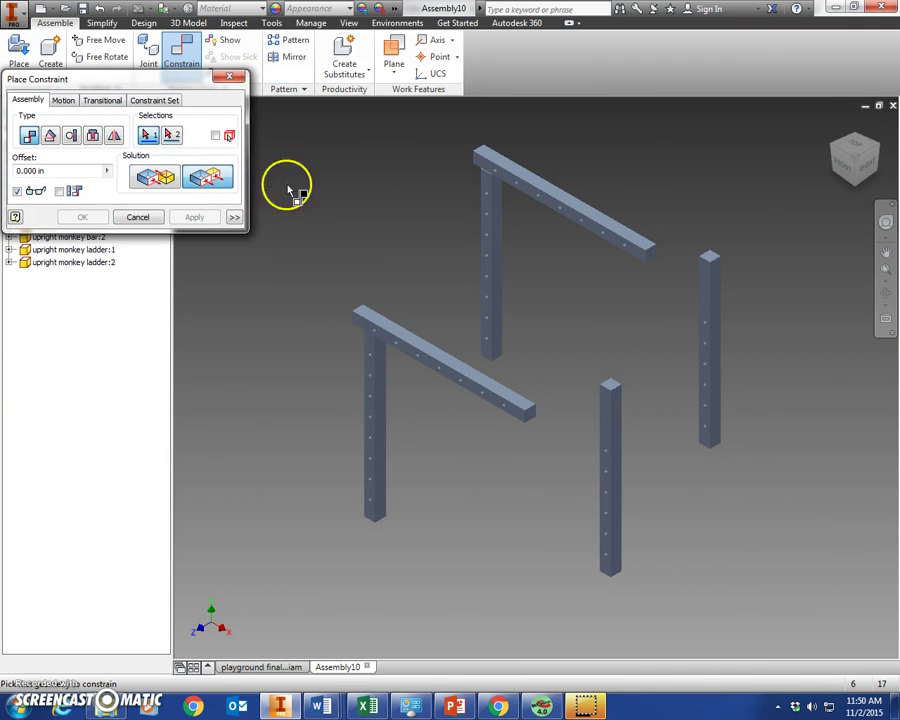
{"action": "scroll", "coordinate": [367, 335], "scroll_direction": "down", "scroll_amount": 5}
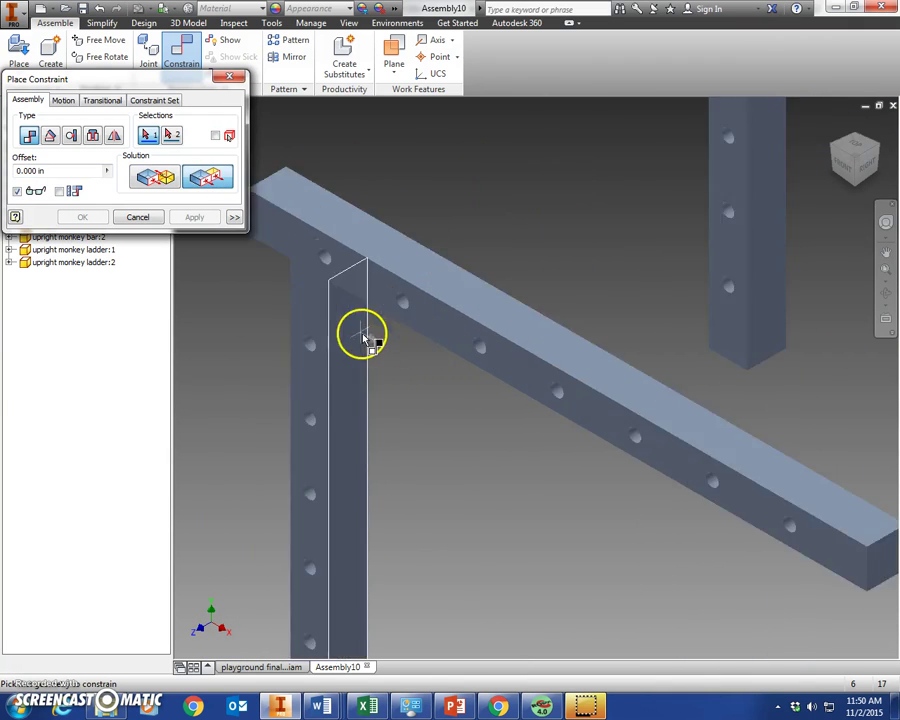
{"action": "left_click", "coordinate": [305, 250]}
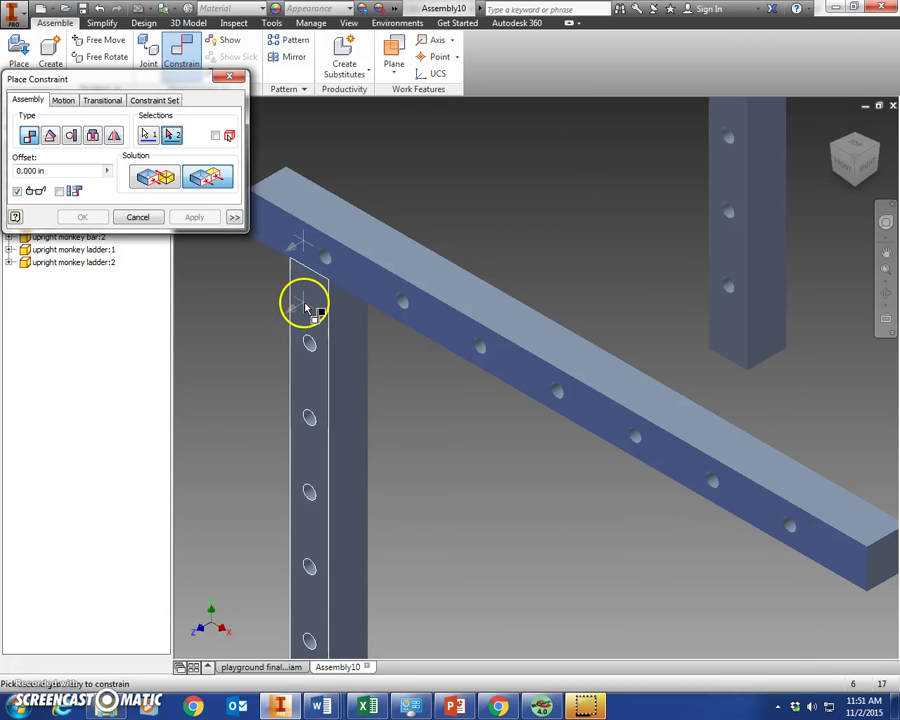
{"action": "left_click", "coordinate": [305, 308]}
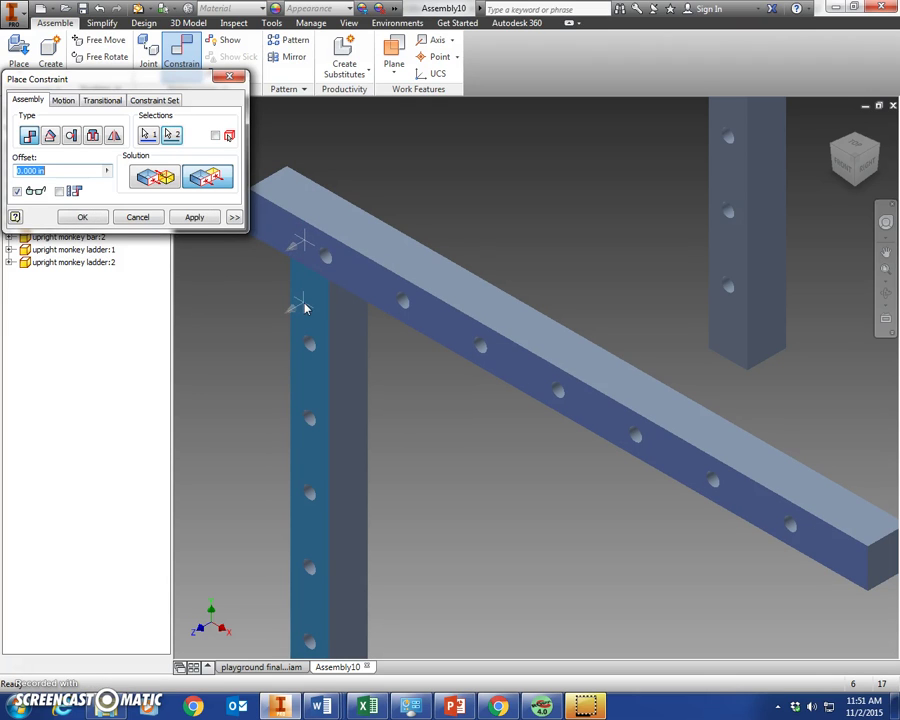
{"action": "left_click", "coordinate": [193, 219]}
{"action": "scroll", "coordinate": [663, 170], "scroll_direction": "up", "scroll_amount": 5}
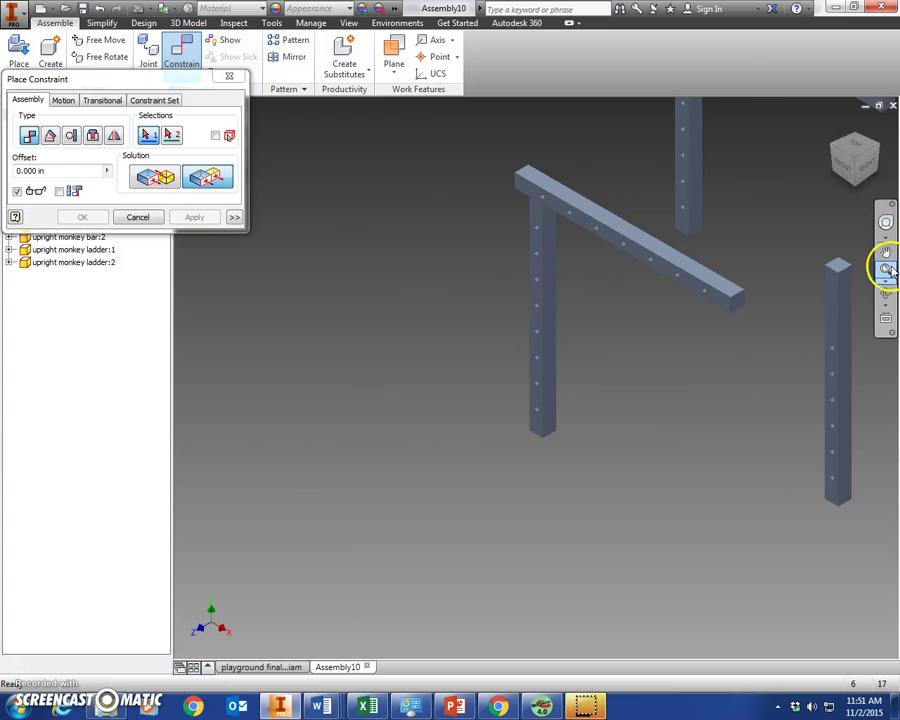
Step: Make the other frame's post face flush with its bar face
{"action": "left_click", "coordinate": [810, 190]}
{"action": "scroll", "coordinate": [484, 191], "scroll_direction": "down", "scroll_amount": 3}
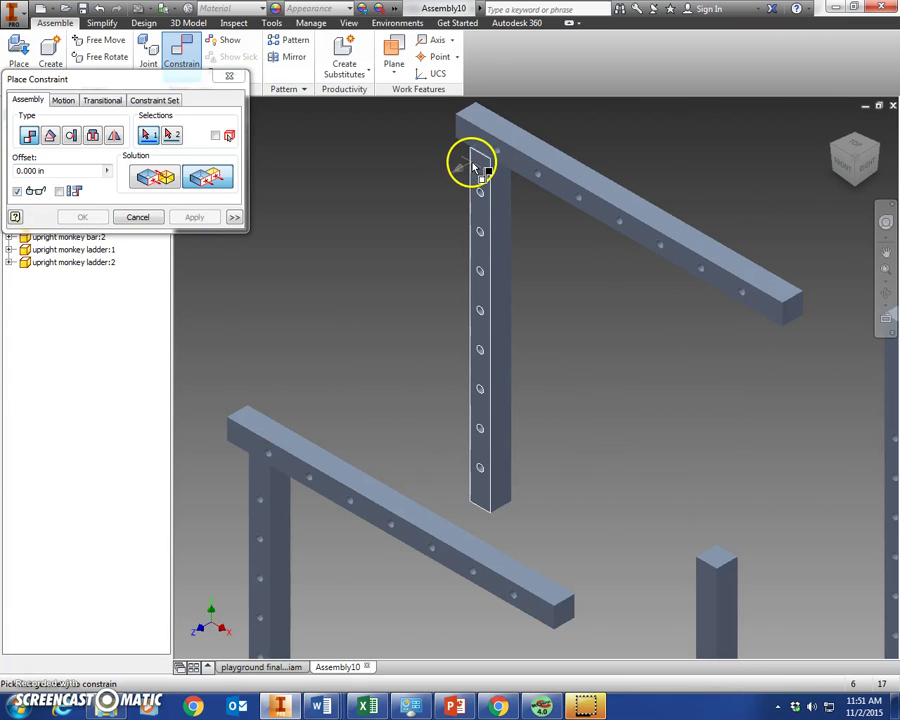
{"action": "left_click", "coordinate": [478, 166]}
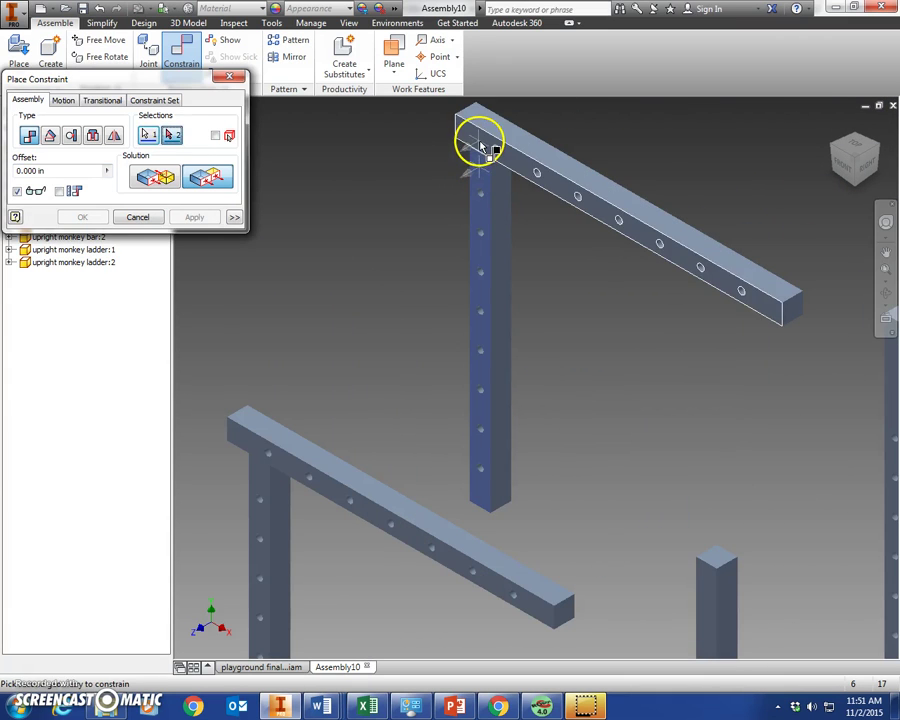
{"action": "left_click", "coordinate": [480, 148]}
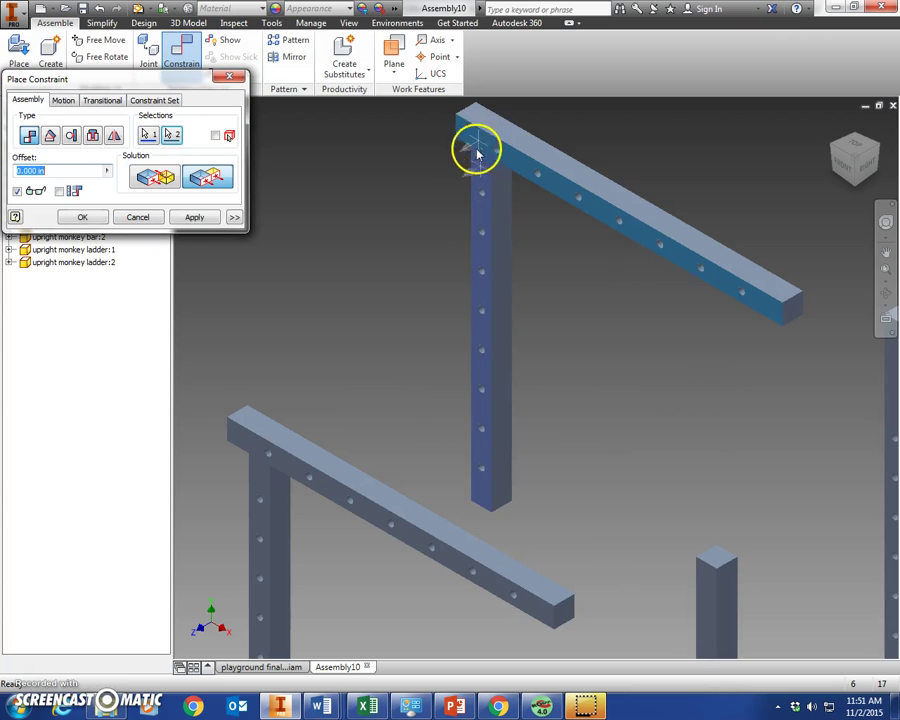
{"action": "left_click", "coordinate": [194, 218]}
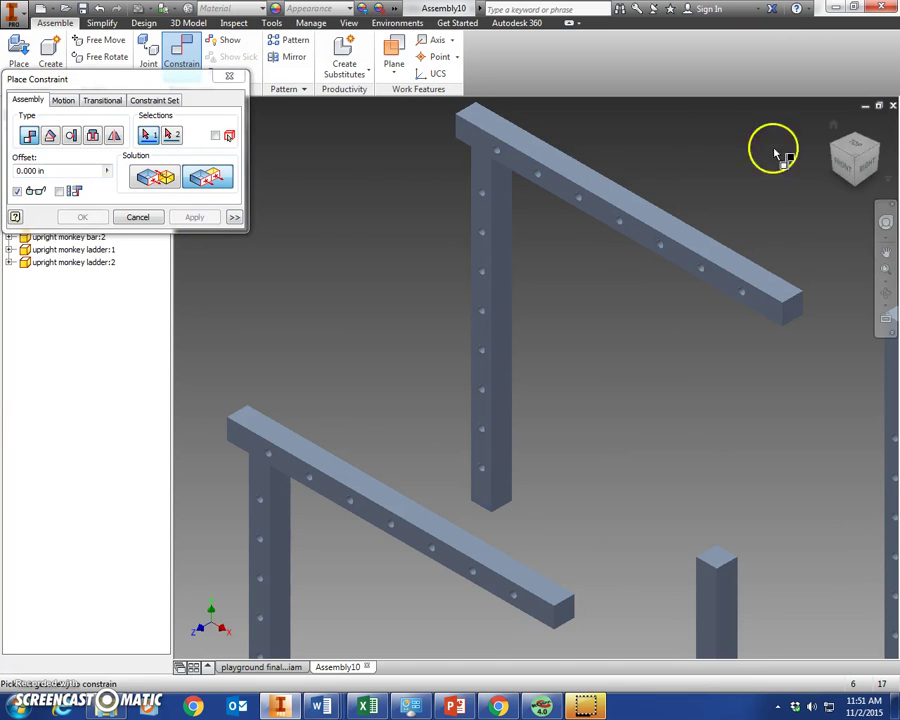
Step: Align the top bar's end face flush with the upright's outer face on the far side
{"action": "left_click", "coordinate": [828, 145]}
{"action": "scroll", "coordinate": [442, 283], "scroll_direction": "down", "scroll_amount": 5}
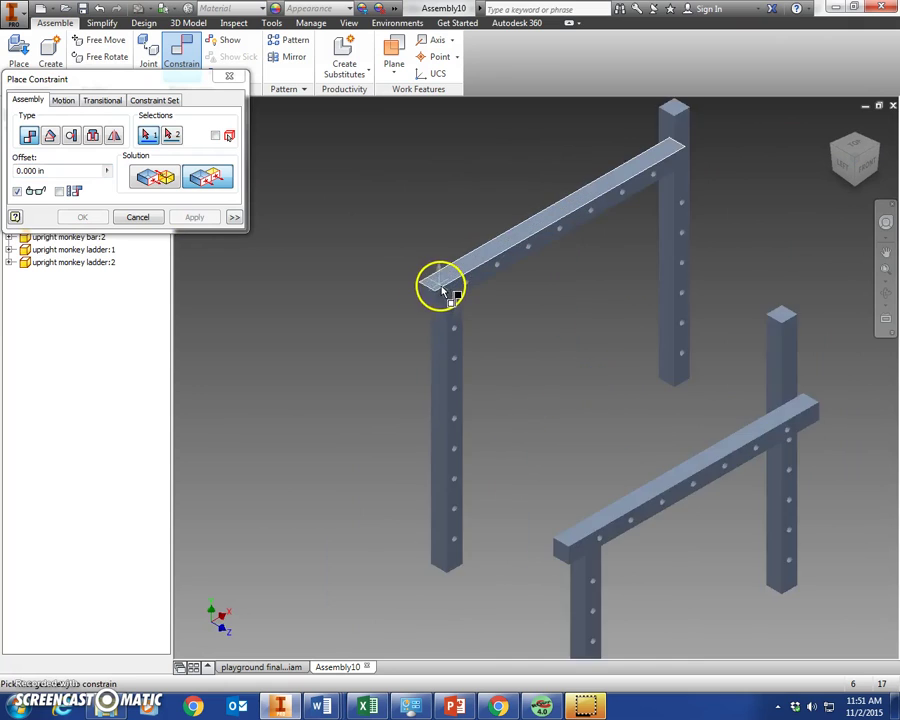
{"action": "left_click", "coordinate": [422, 300]}
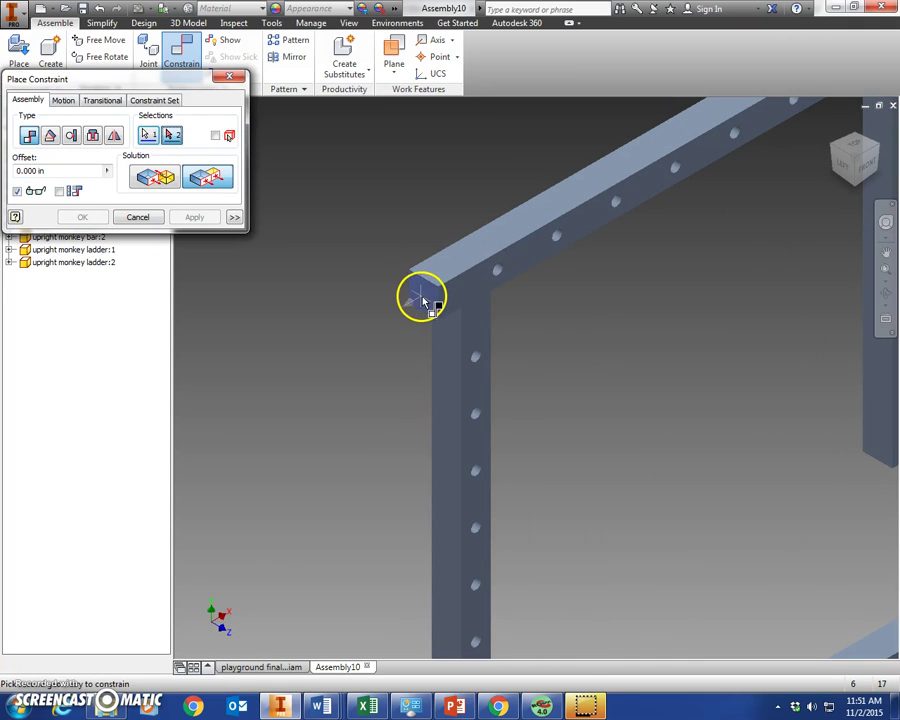
{"action": "left_click", "coordinate": [449, 360]}
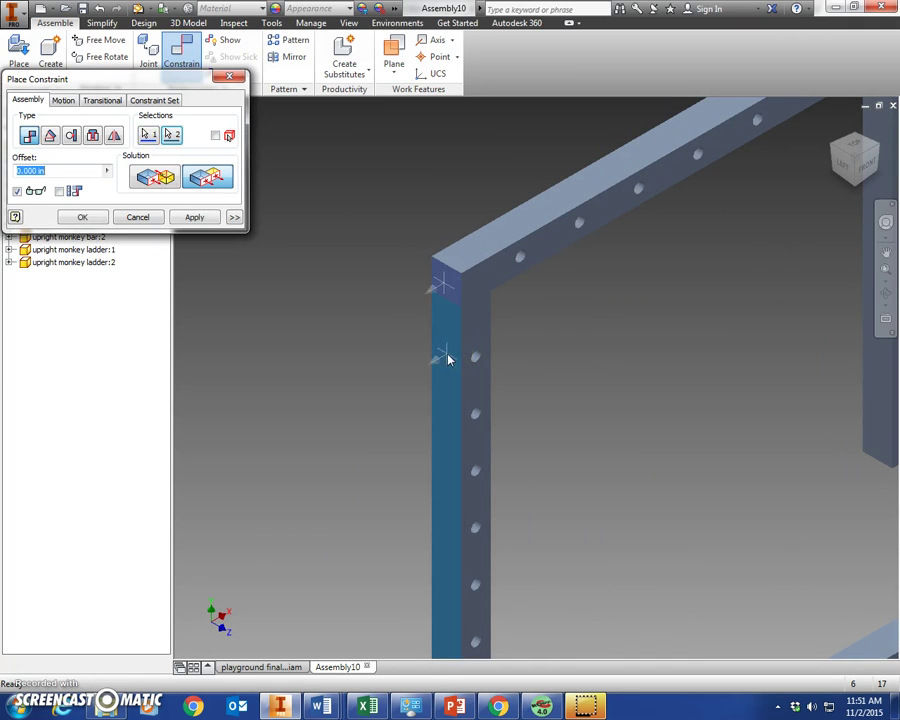
{"action": "left_click", "coordinate": [212, 219]}
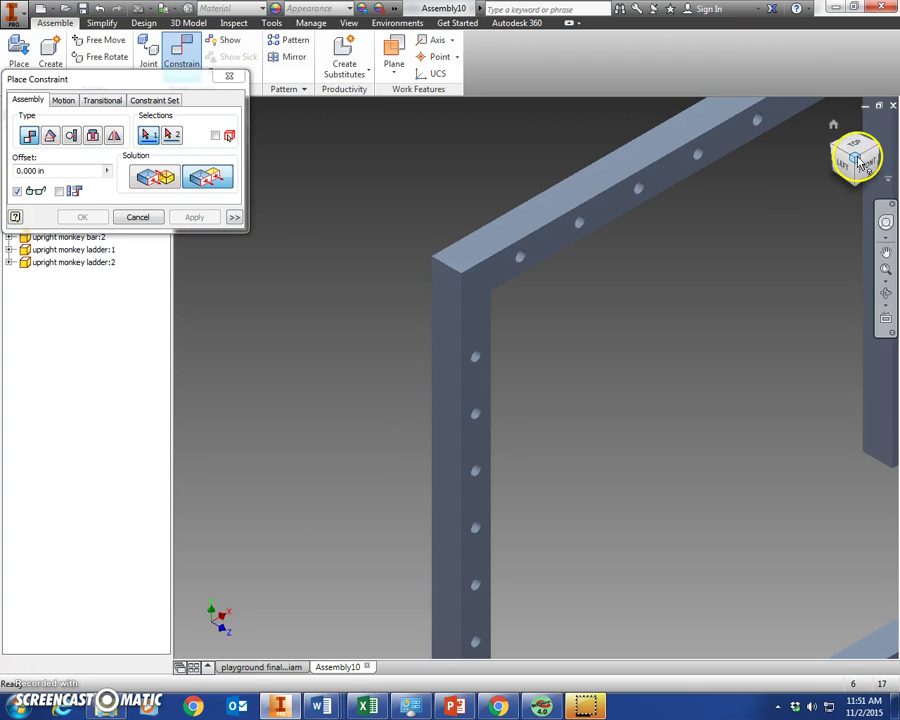
{"action": "left_click", "coordinate": [834, 127]}
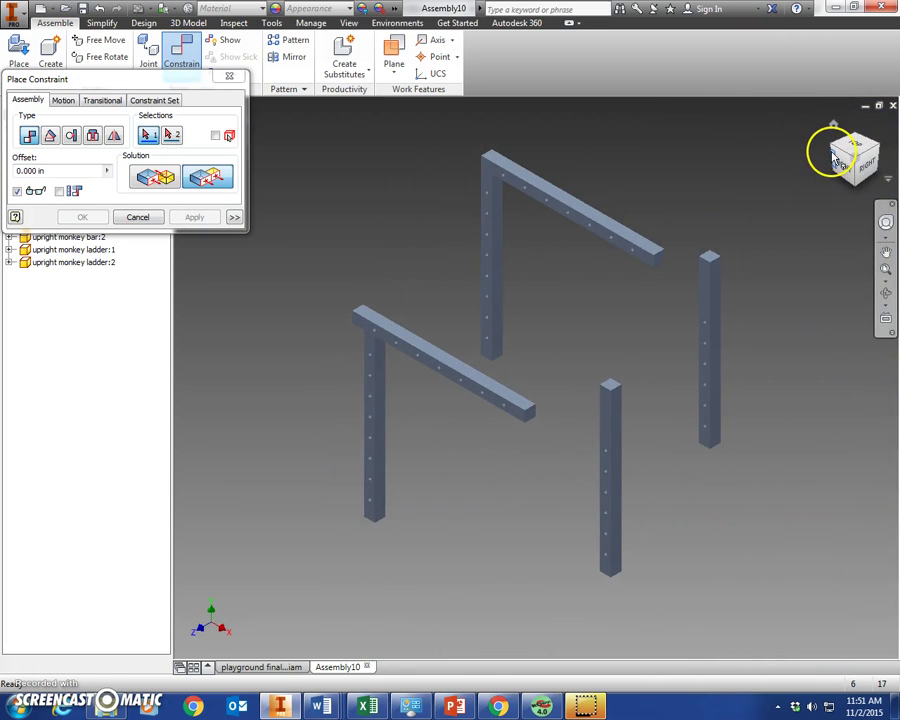
Step: Align the second upright's outer face flush with its bar's end face
{"action": "scroll", "coordinate": [510, 445], "scroll_direction": "up", "scroll_amount": 5}
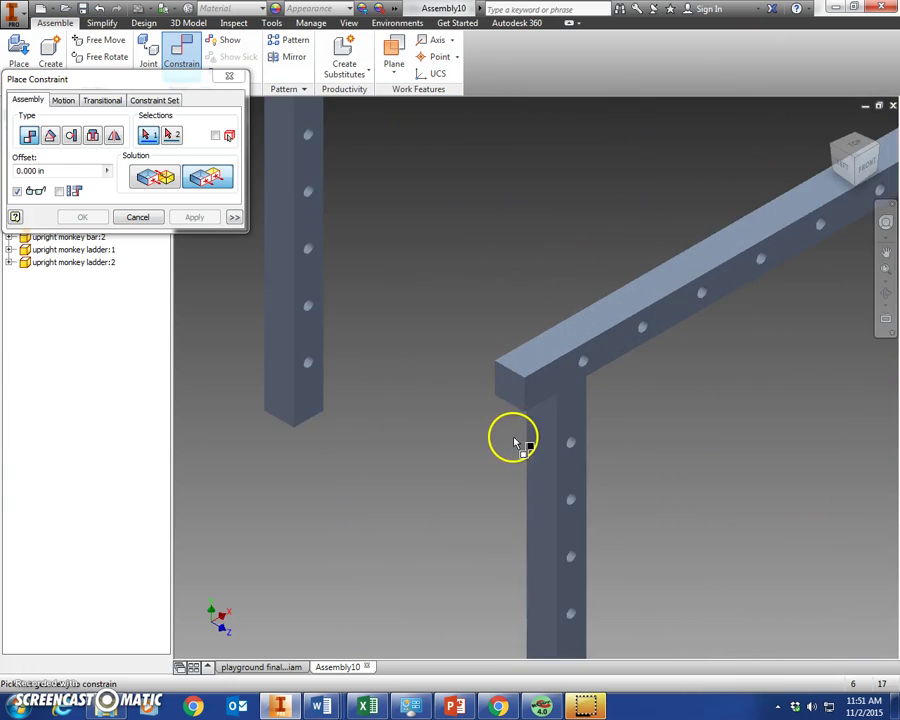
{"action": "left_click", "coordinate": [548, 412]}
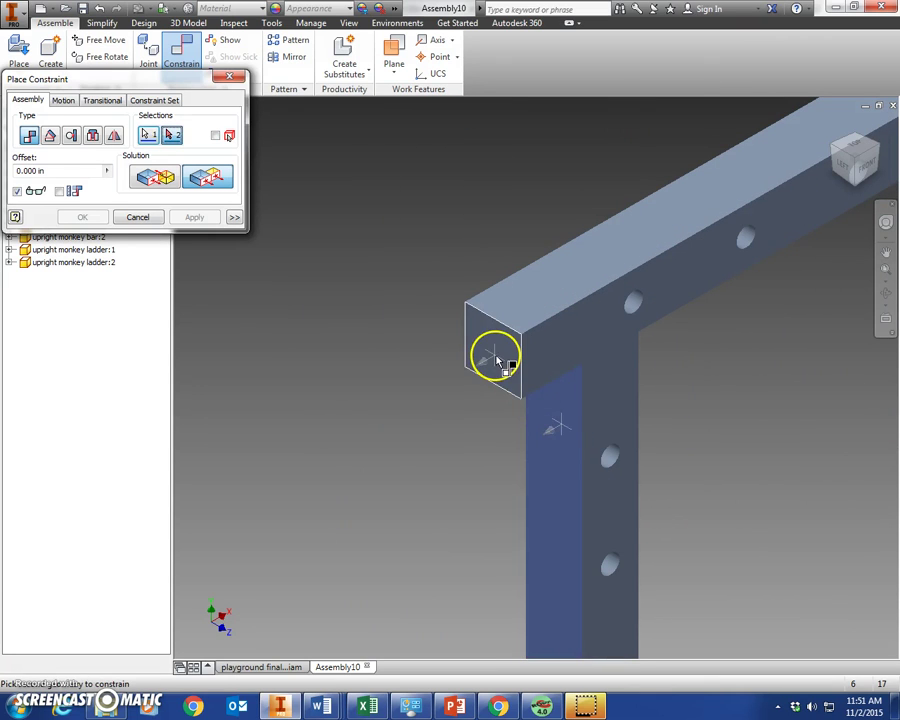
{"action": "left_click", "coordinate": [495, 360]}
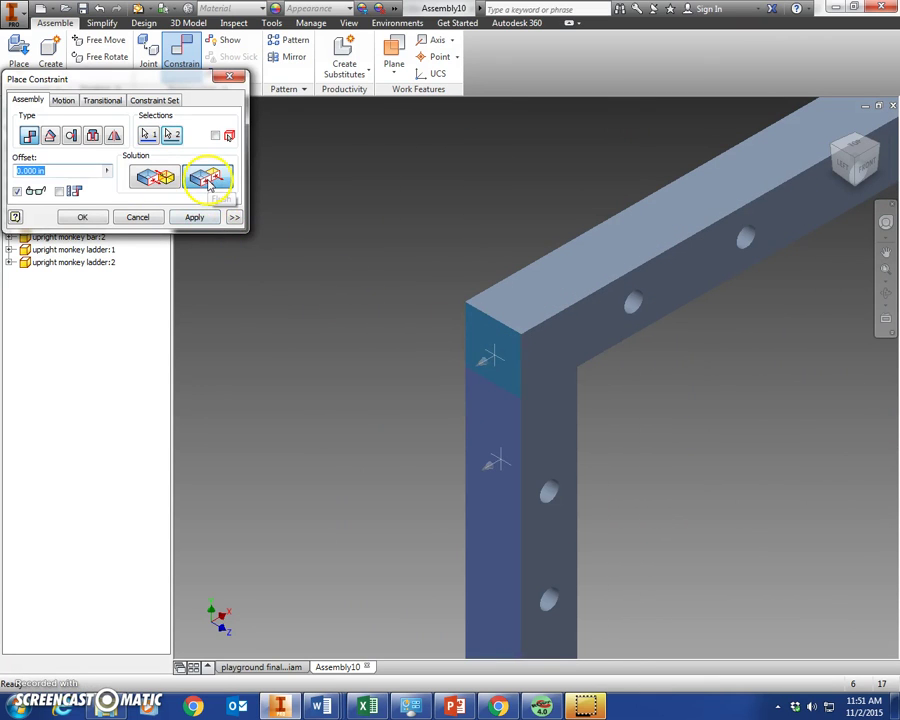
{"action": "left_click", "coordinate": [195, 217]}
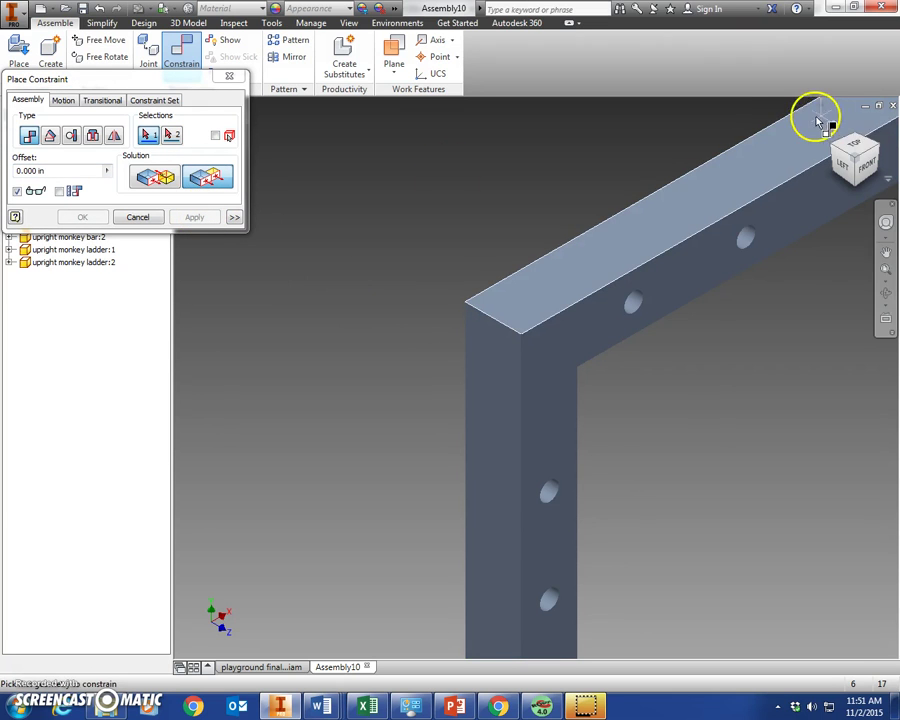
{"action": "left_click", "coordinate": [832, 124]}
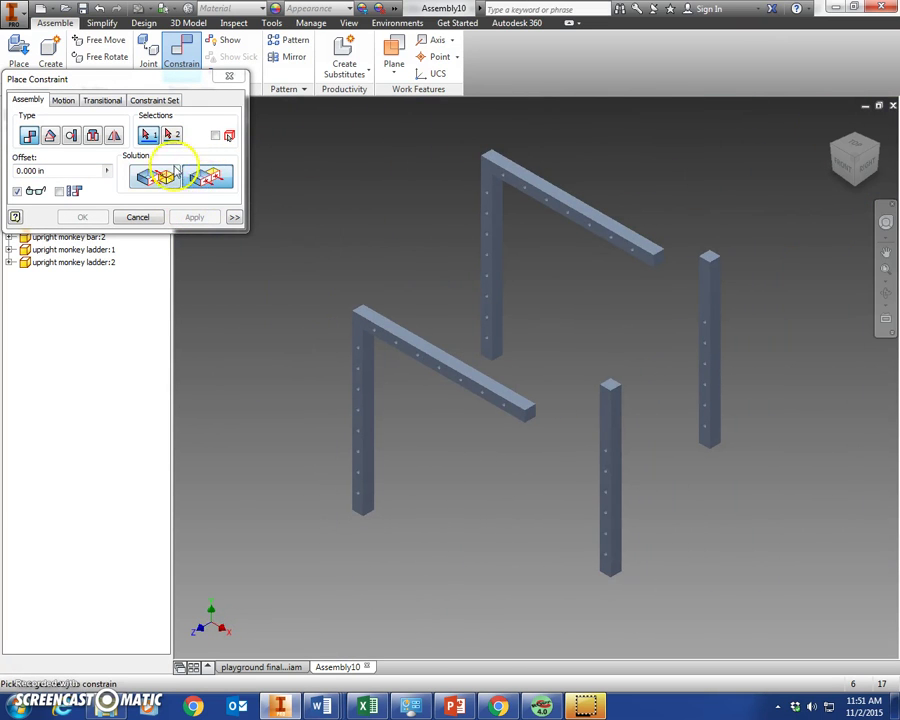
Step: Switch back to Mate and seat the first short post's top against the top bar
{"action": "left_click", "coordinate": [153, 179]}
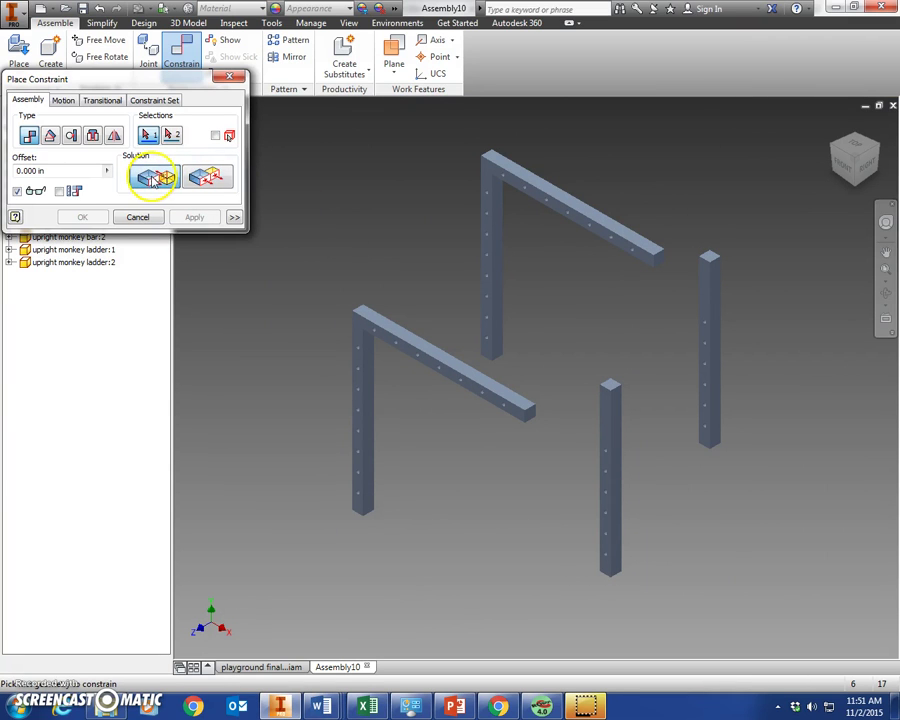
{"action": "scroll", "coordinate": [607, 346], "scroll_direction": "down", "scroll_amount": 5}
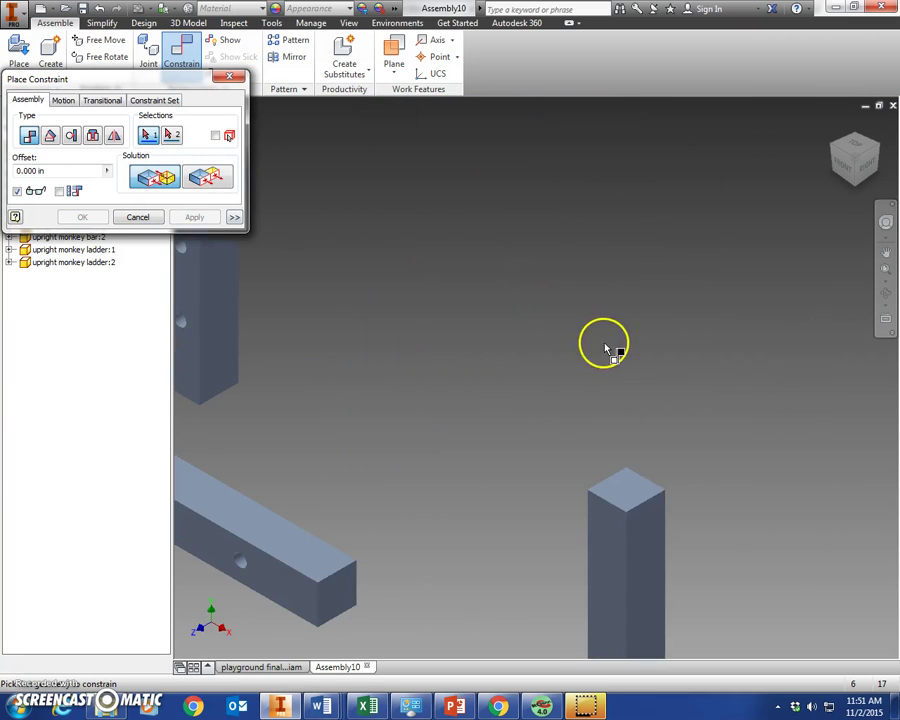
{"action": "left_click", "coordinate": [628, 493]}
{"action": "scroll", "coordinate": [628, 493], "scroll_direction": "up", "scroll_amount": 5}
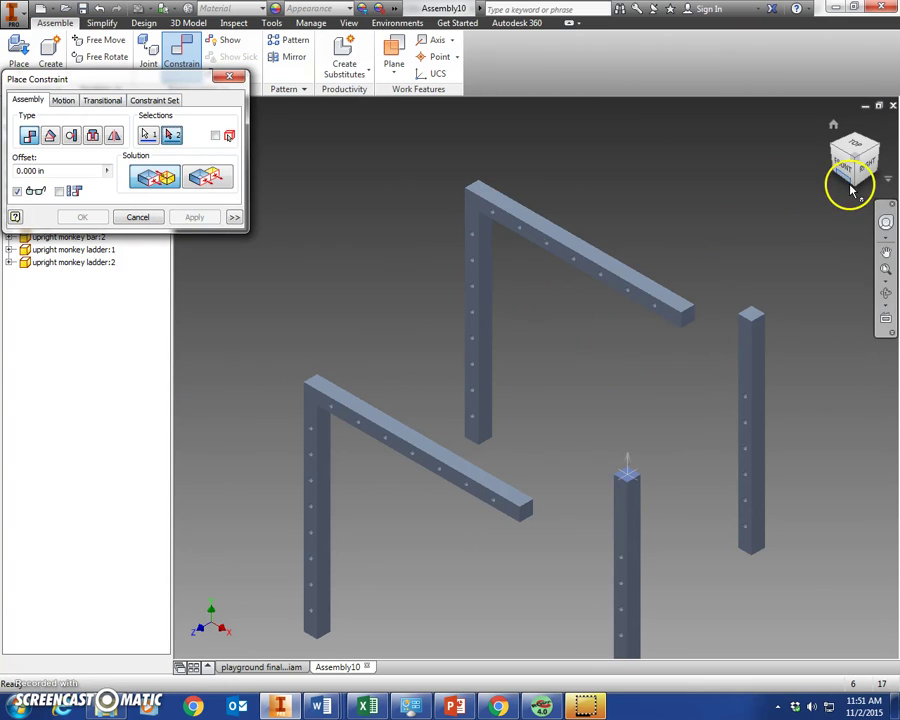
{"action": "left_click", "coordinate": [857, 190]}
{"action": "scroll", "coordinate": [518, 320], "scroll_direction": "down", "scroll_amount": 4}
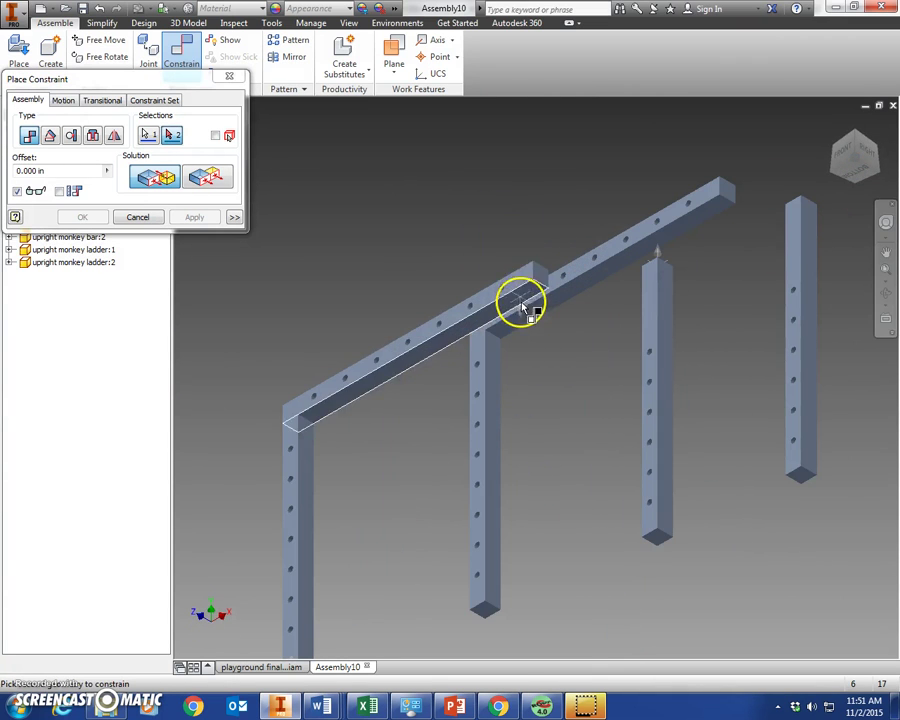
{"action": "left_click", "coordinate": [531, 293]}
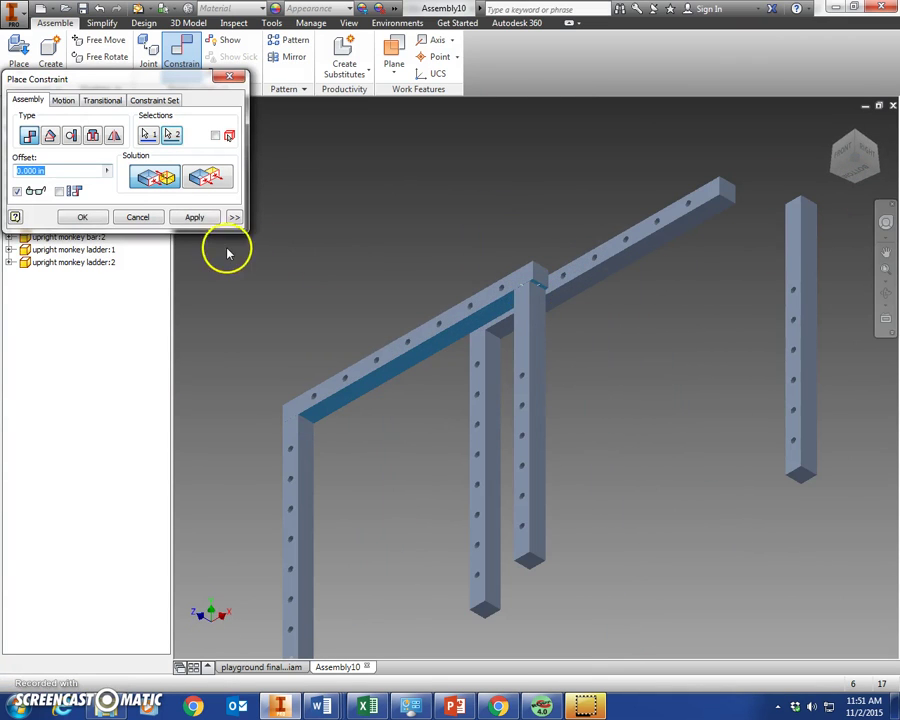
{"action": "left_click", "coordinate": [195, 217]}
Step: Mate the other short post's top face to the top bar's end face
{"action": "left_click", "coordinate": [866, 127]}
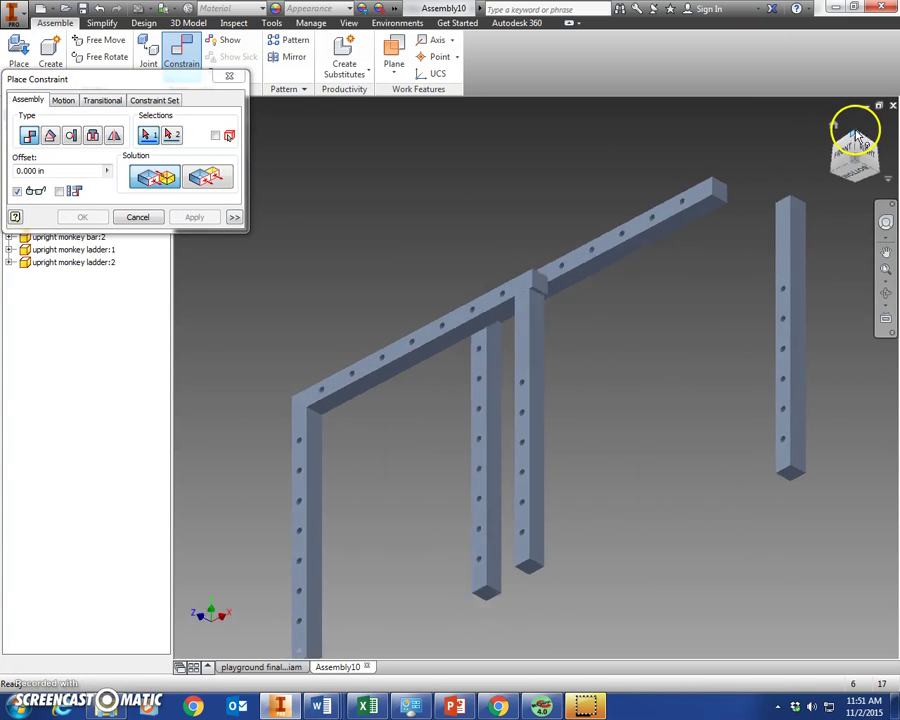
{"action": "scroll", "coordinate": [676, 280], "scroll_direction": "down", "scroll_amount": 5}
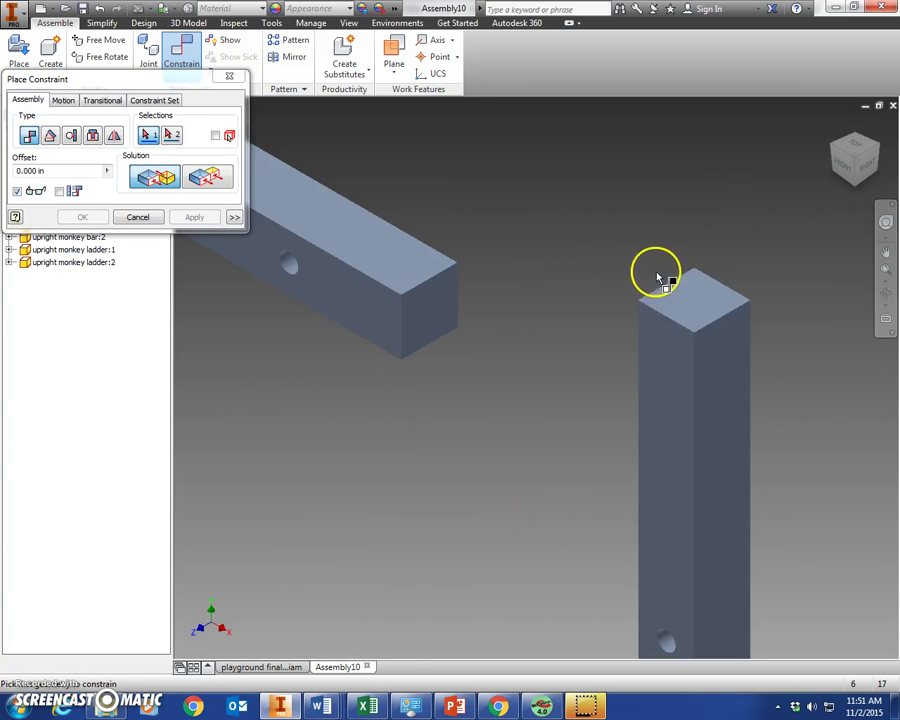
{"action": "left_click", "coordinate": [698, 305]}
{"action": "left_click", "coordinate": [860, 190]}
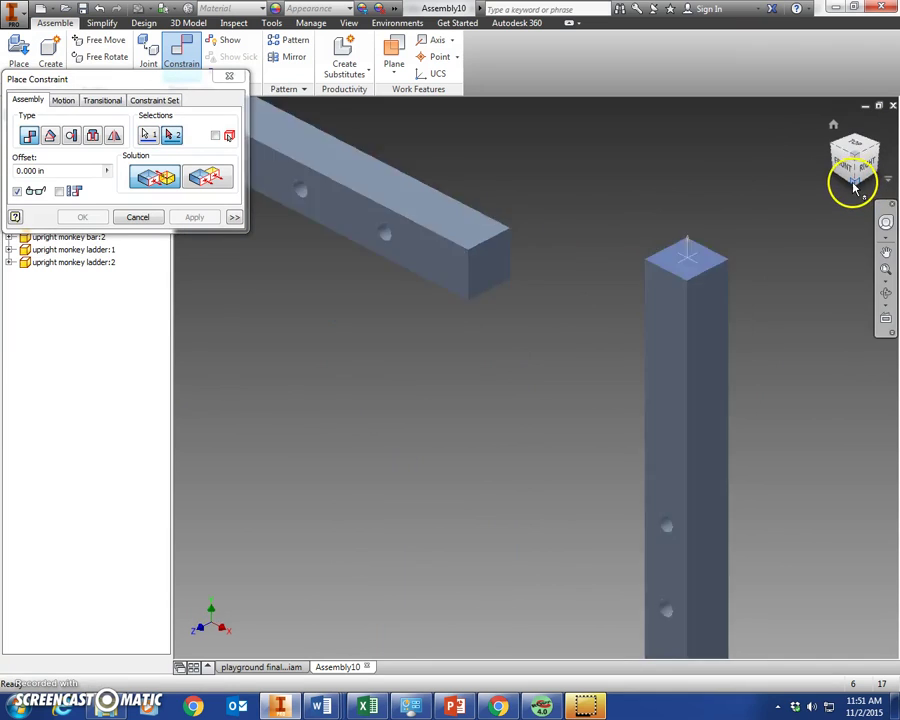
{"action": "scroll", "coordinate": [635, 311], "scroll_direction": "down", "scroll_amount": 5}
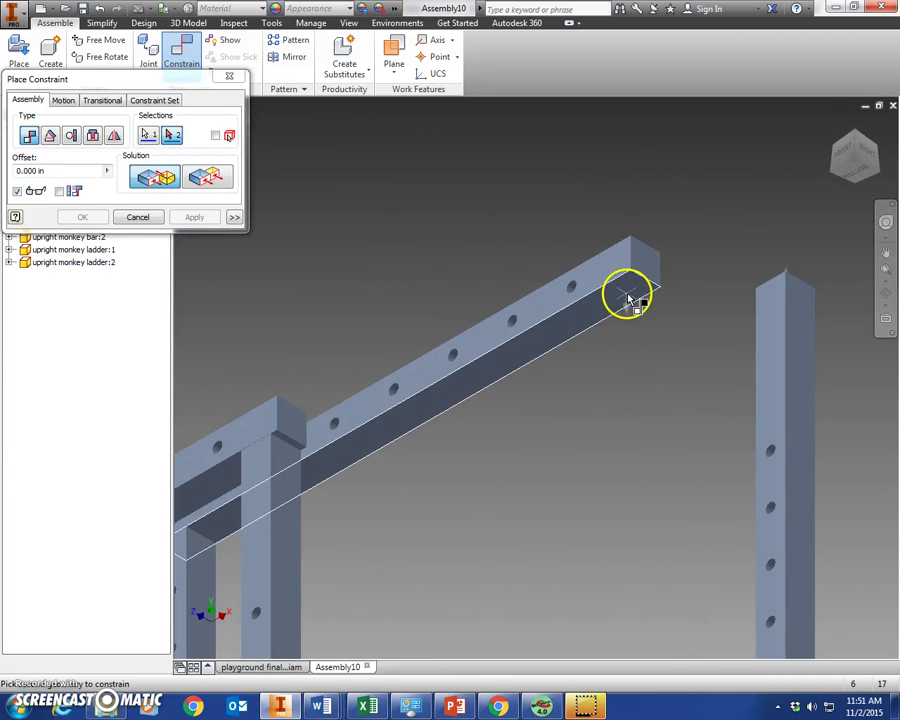
{"action": "left_click", "coordinate": [629, 297]}
{"action": "left_click", "coordinate": [195, 220]}
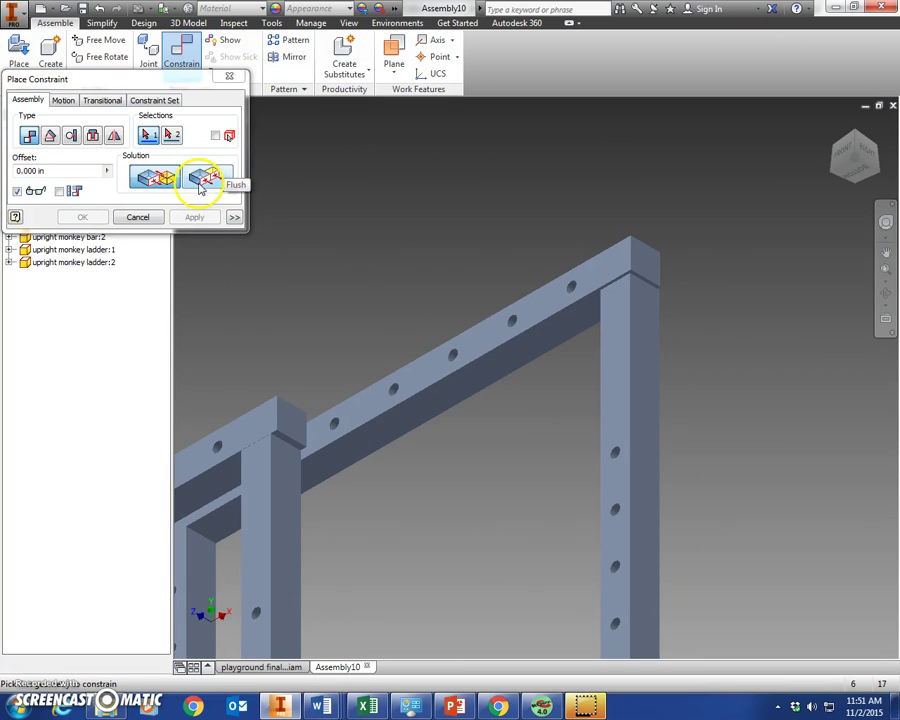
Step: Using Flush, align the bar faces with the upright faces at the left and right ends
{"action": "left_click", "coordinate": [201, 180]}
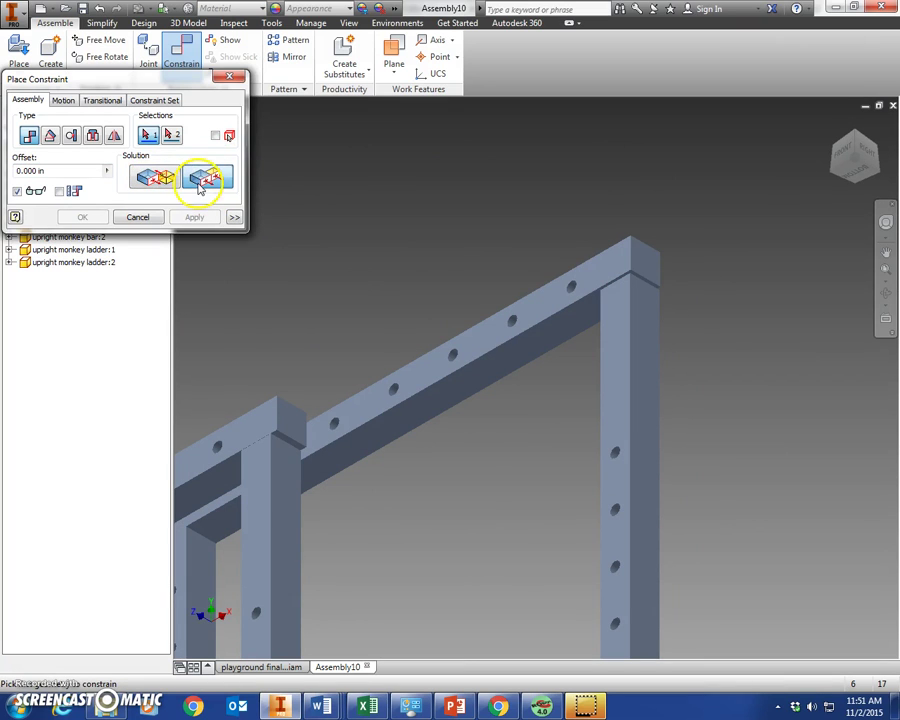
{"action": "left_click", "coordinate": [261, 430]}
{"action": "left_click", "coordinate": [260, 463]}
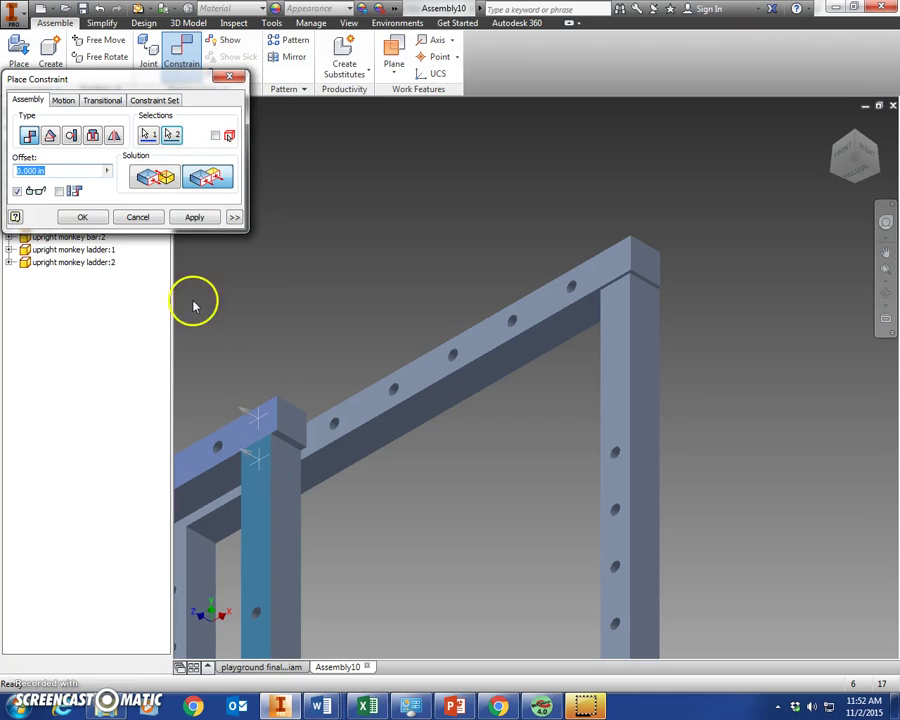
{"action": "left_click", "coordinate": [196, 217]}
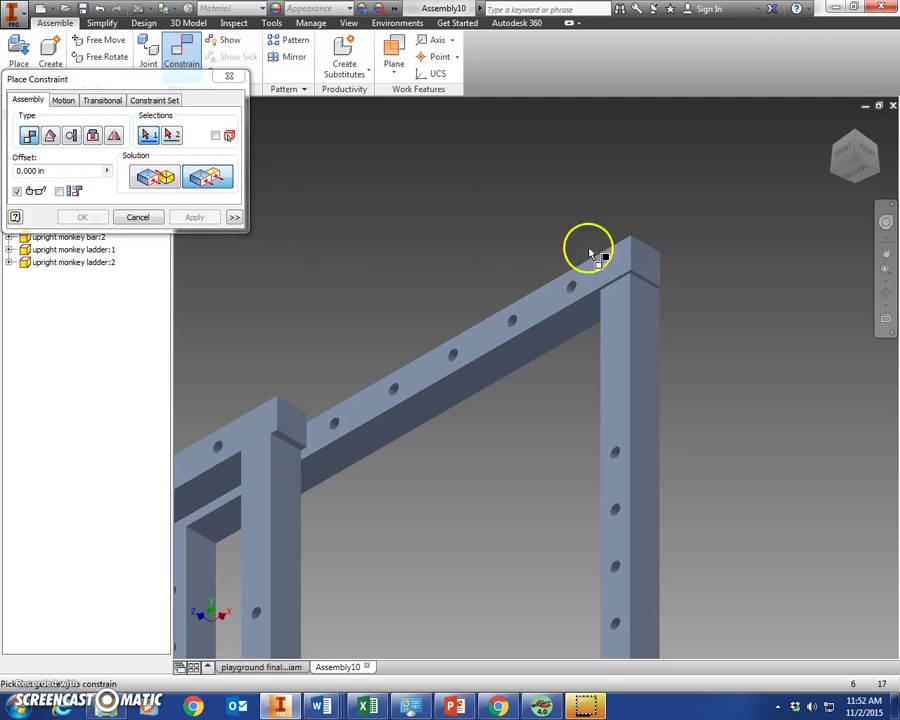
{"action": "left_click", "coordinate": [616, 258]}
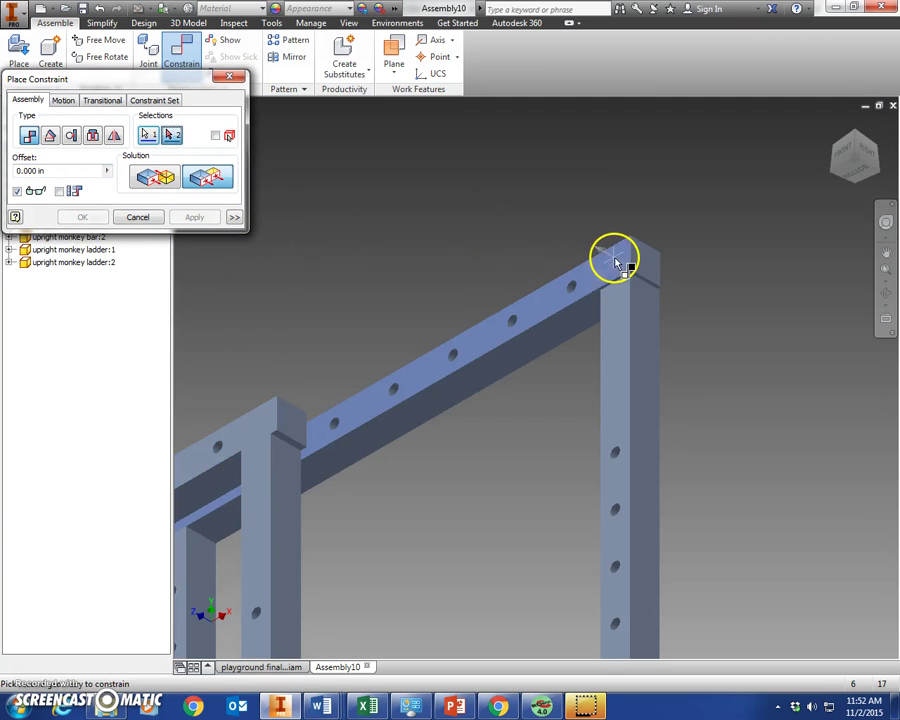
{"action": "left_click", "coordinate": [615, 310]}
{"action": "left_click", "coordinate": [211, 217]}
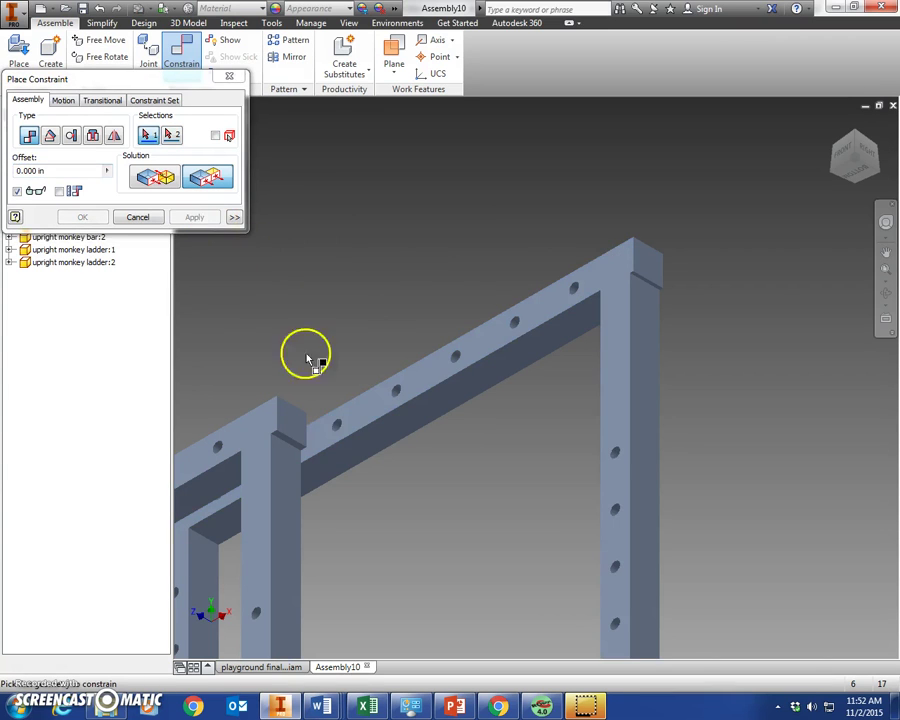
Step: Make the left and right posts' top and side faces flush
{"action": "left_click", "coordinate": [290, 428]}
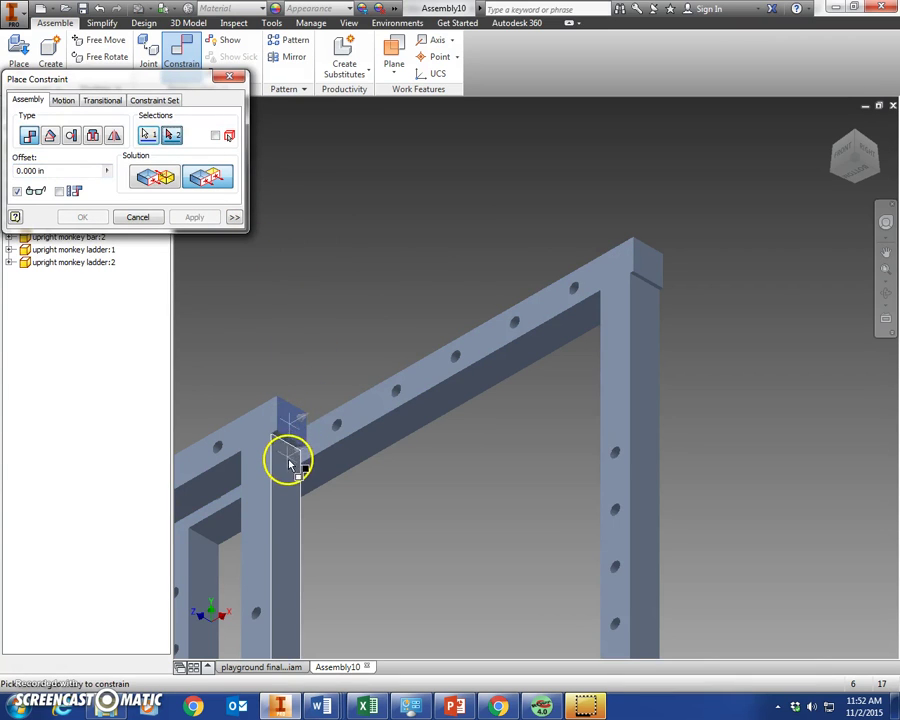
{"action": "left_click", "coordinate": [290, 470]}
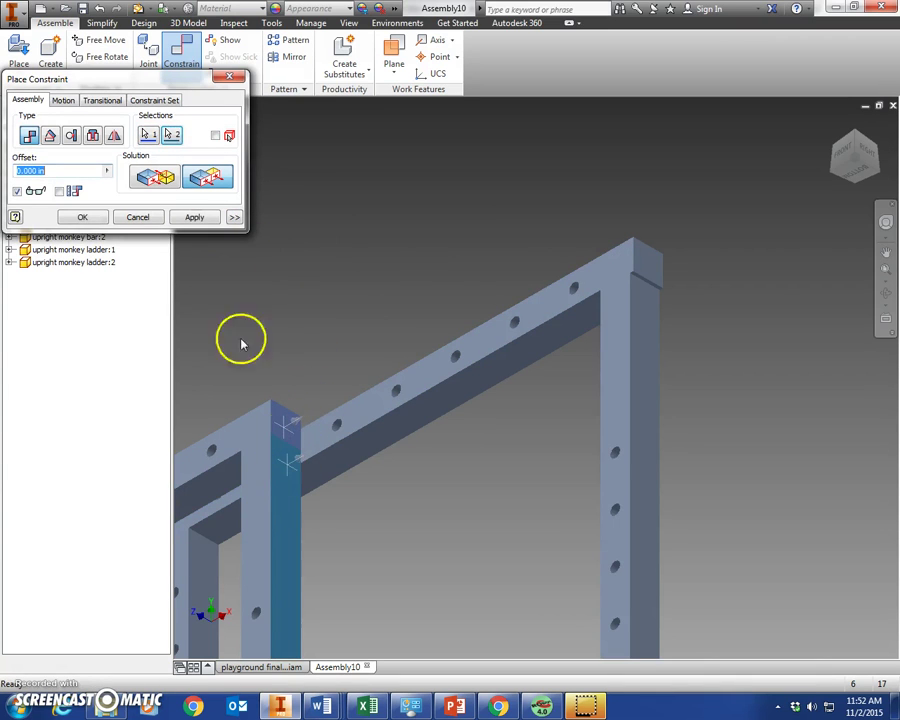
{"action": "left_click", "coordinate": [200, 220]}
{"action": "left_click", "coordinate": [650, 262]}
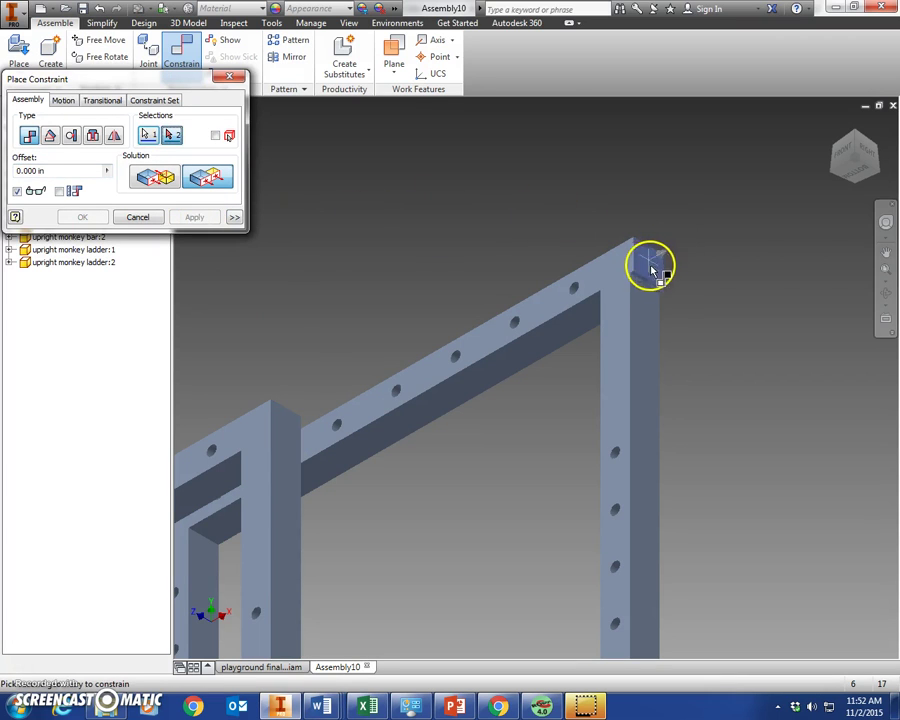
{"action": "left_click", "coordinate": [645, 316]}
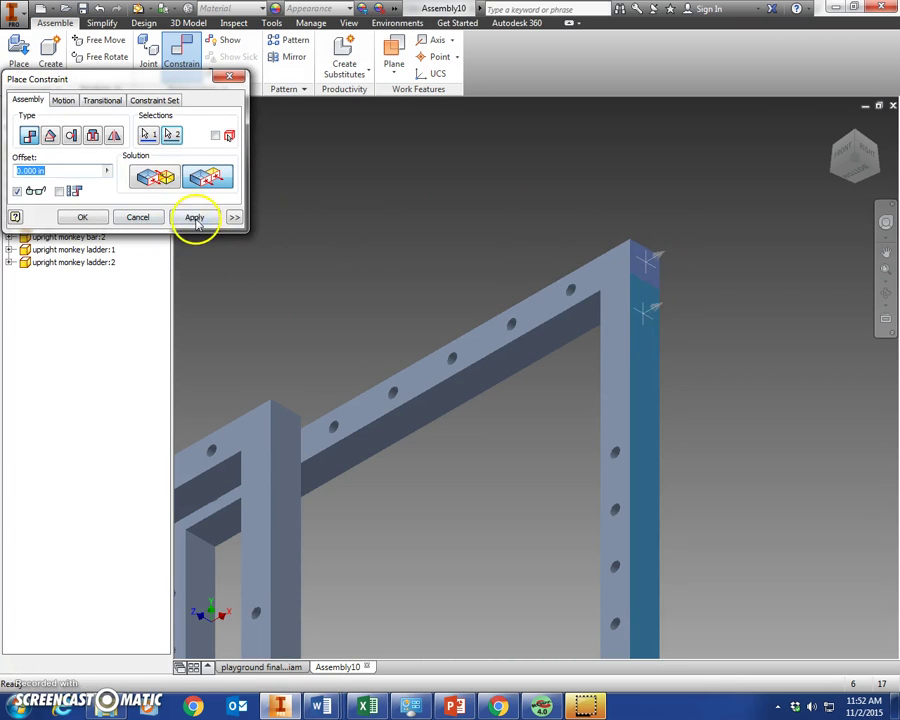
{"action": "left_click", "coordinate": [195, 218]}
{"action": "left_click", "coordinate": [833, 126]}
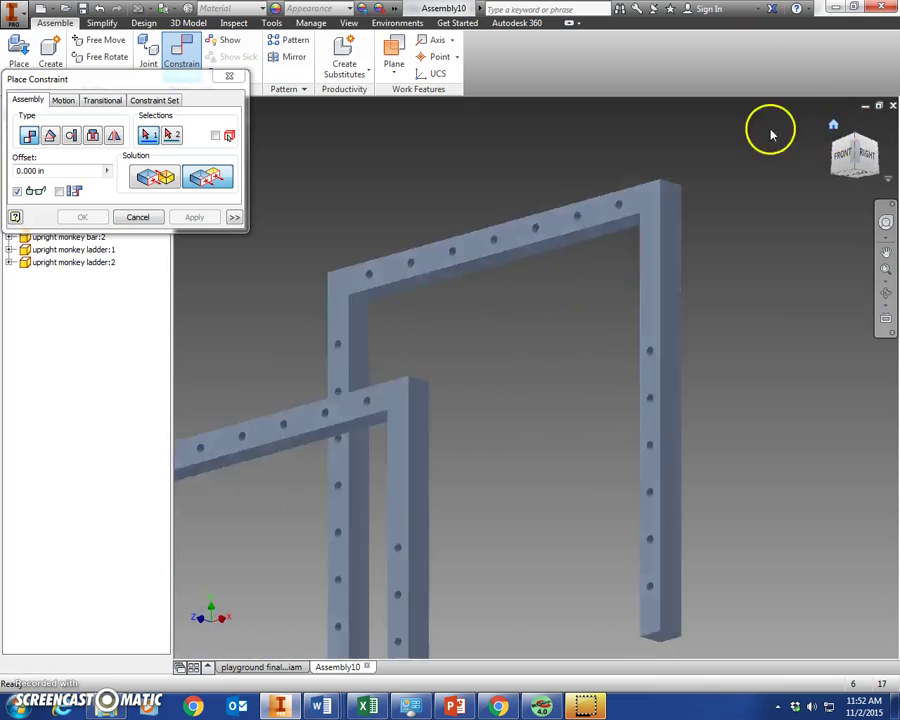
Step: Drag the front and back frames apart and start placing the monkey pole part
{"action": "left_click", "coordinate": [229, 77]}
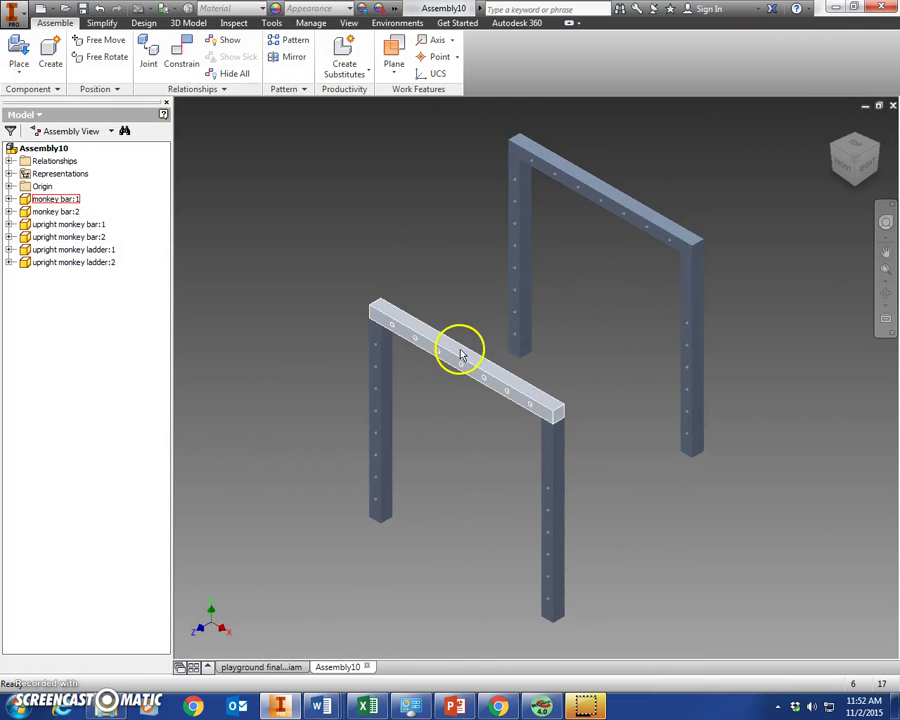
{"action": "left_click_drag", "start_coordinate": [462, 355], "coordinate": [416, 301]}
{"action": "left_click", "coordinate": [622, 205]}
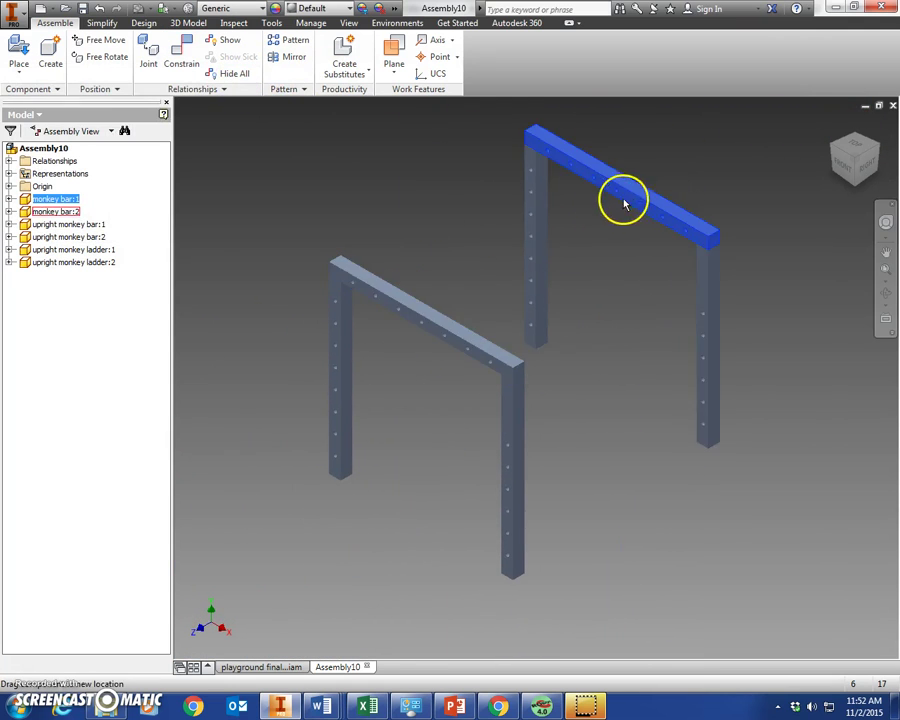
{"action": "left_click_drag", "start_coordinate": [482, 329], "coordinate": [515, 332]}
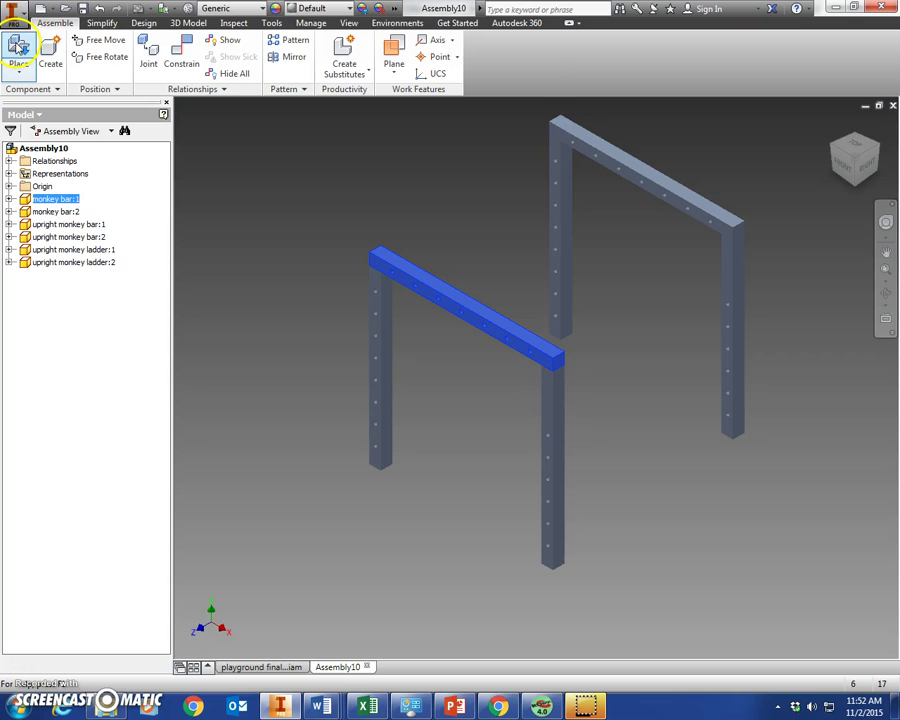
{"action": "left_click", "coordinate": [19, 47]}
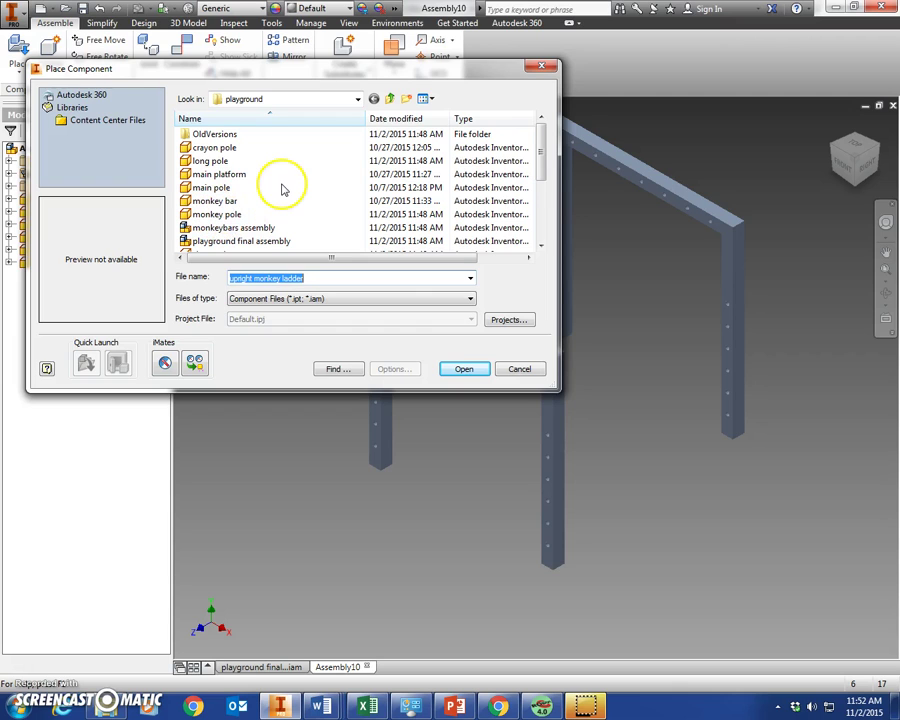
{"action": "double_click", "coordinate": [233, 213]}
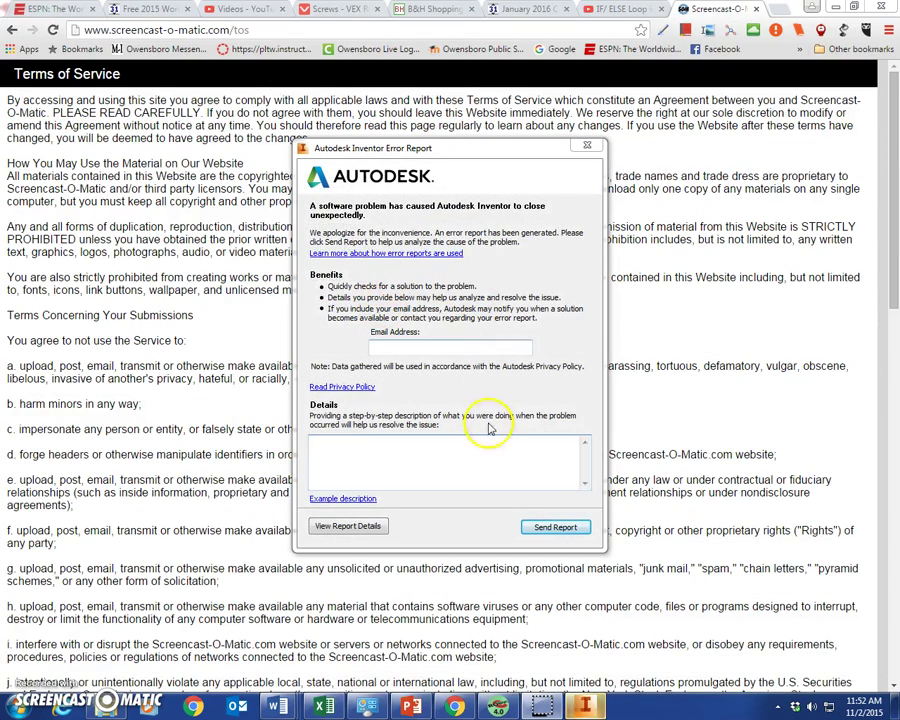
Step: Close the Autodesk crash error report and acknowledge the cancelled report message
{"action": "left_click", "coordinate": [589, 149]}
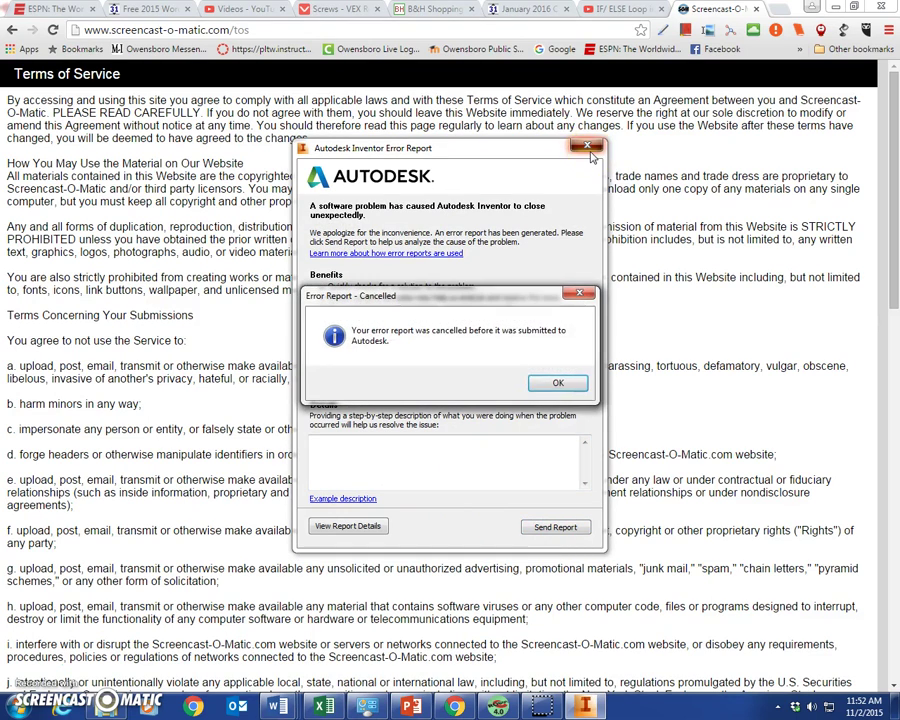
{"action": "left_click", "coordinate": [558, 385]}
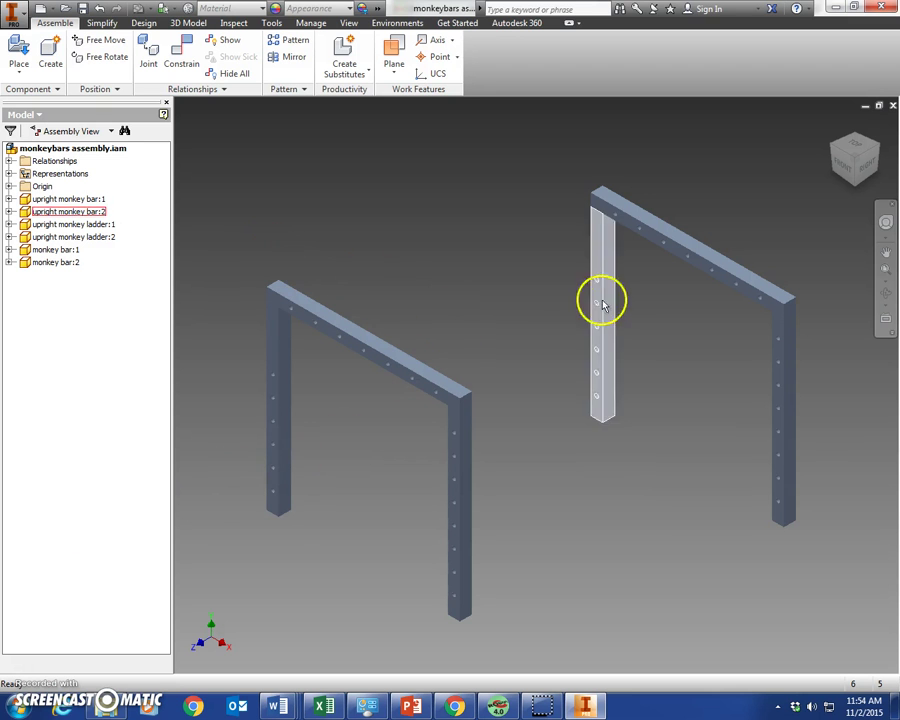
Step: Load the monkey pole part from the playground folder on the Z: drive for placement
{"action": "left_click", "coordinate": [20, 50]}
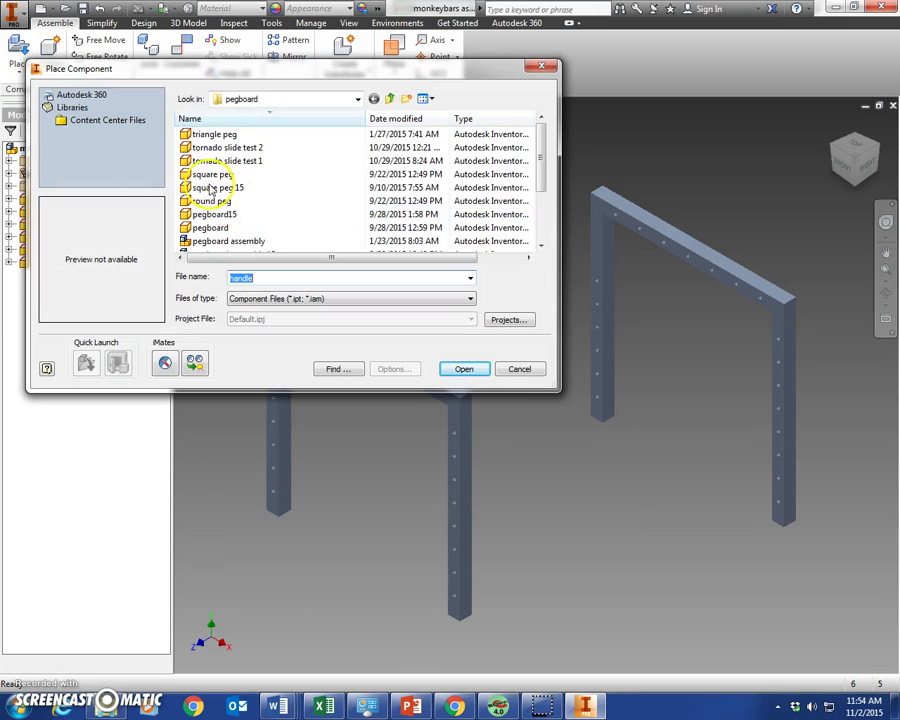
{"action": "left_click", "coordinate": [357, 99]}
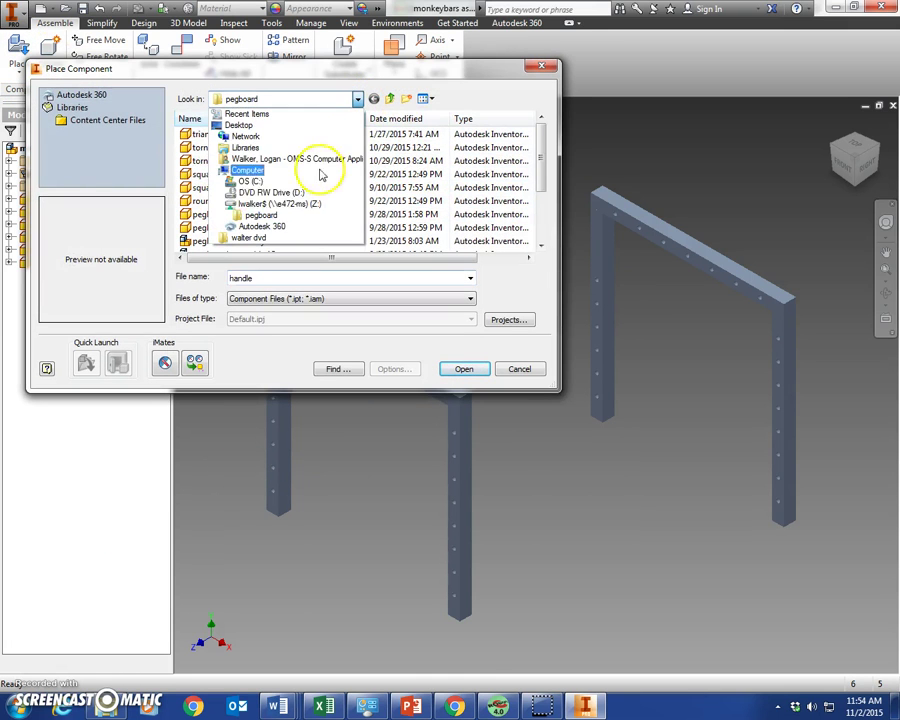
{"action": "left_click", "coordinate": [299, 205]}
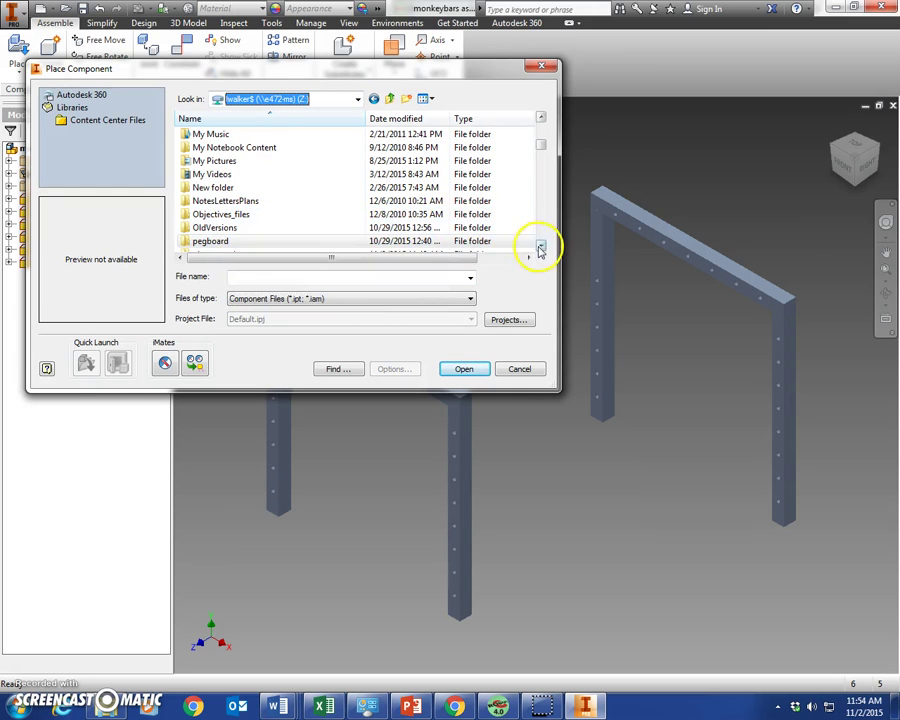
{"action": "left_click", "coordinate": [538, 248]}
{"action": "left_click", "coordinate": [538, 248]}
{"action": "double_click", "coordinate": [235, 232]}
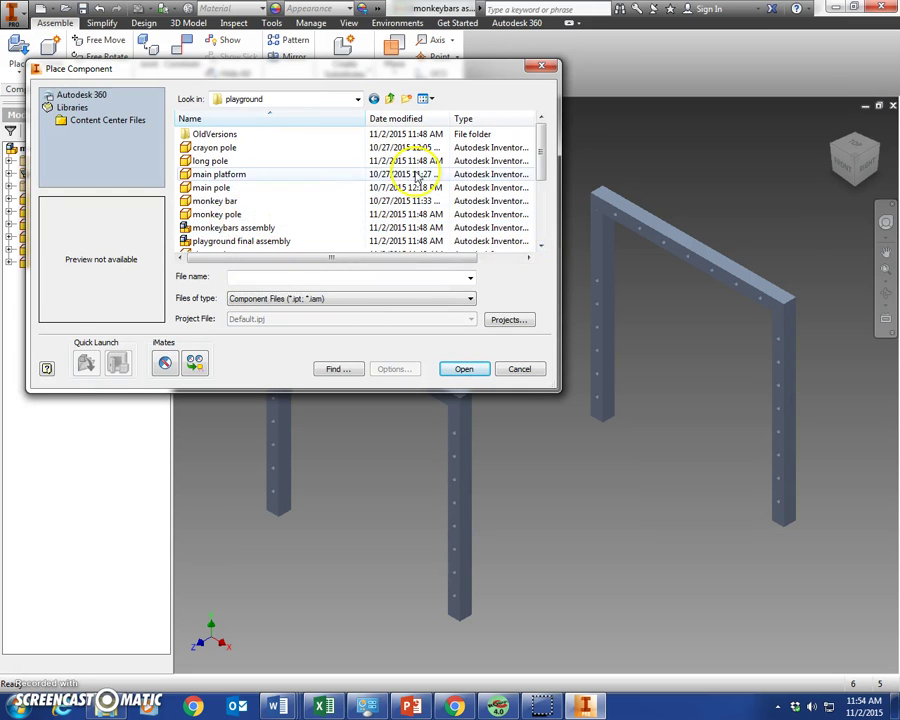
{"action": "left_click", "coordinate": [218, 214]}
{"action": "left_click", "coordinate": [464, 369]}
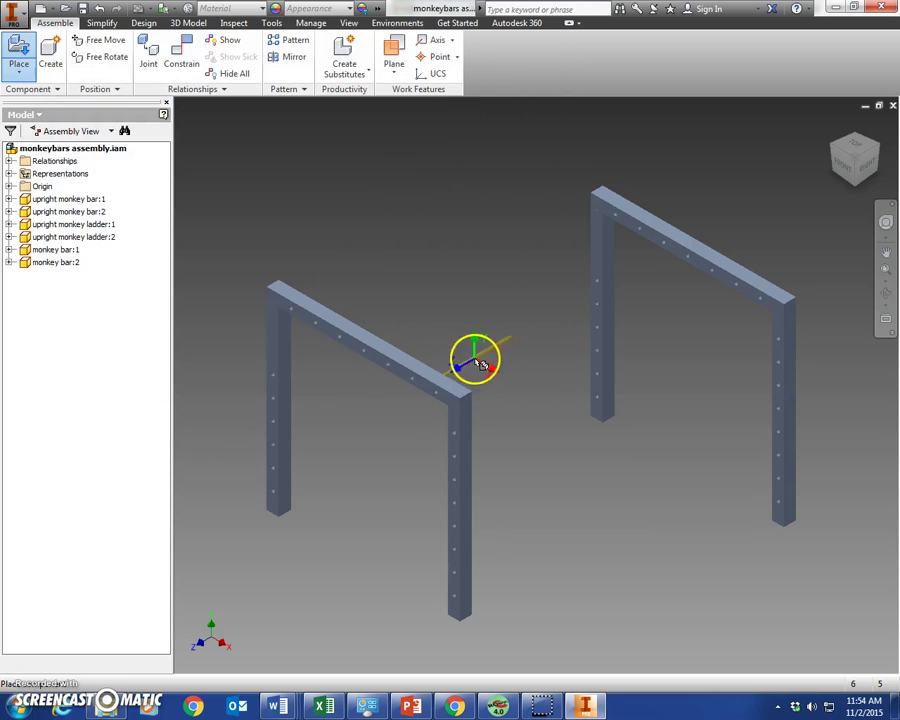
Step: Drop 21 monkey pole copies on the floor between the frames and finish placing
{"action": "left_click", "coordinate": [715, 525]}
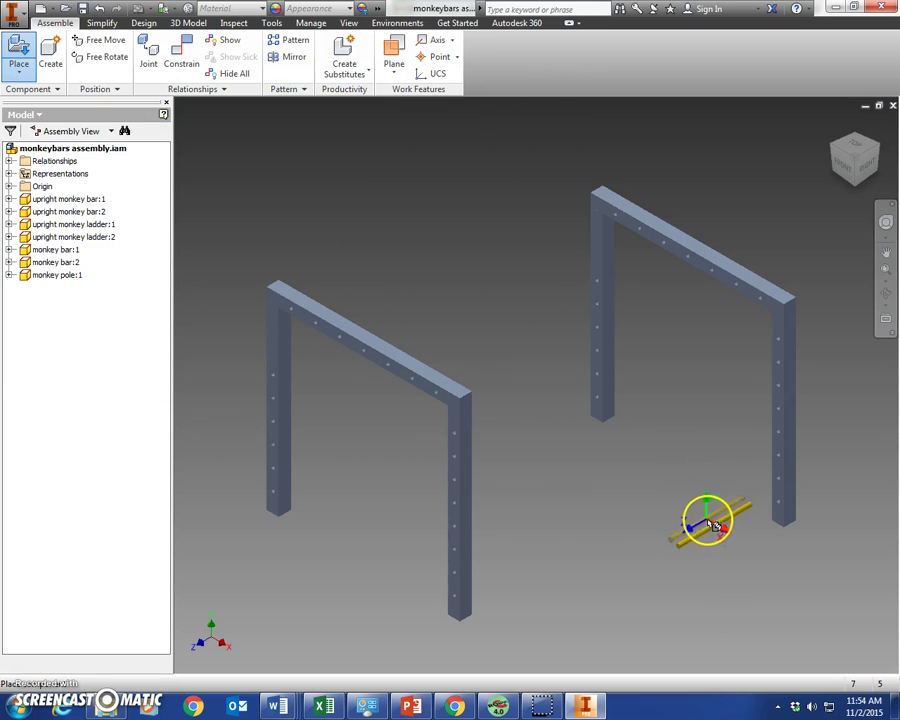
{"action": "left_click", "coordinate": [701, 513]}
{"action": "left_click", "coordinate": [679, 500]}
{"action": "left_click", "coordinate": [666, 487]}
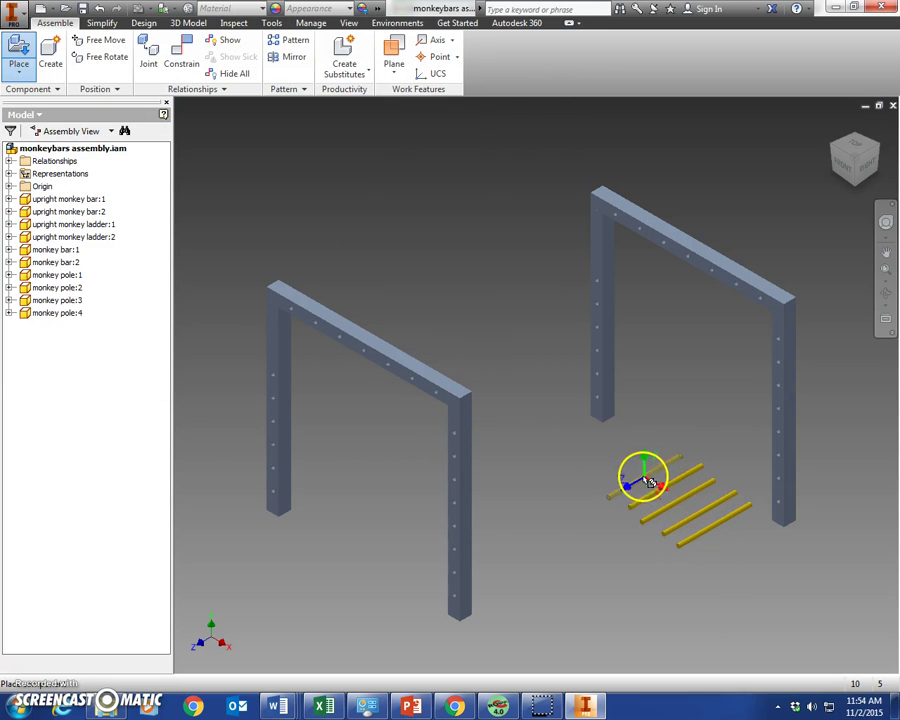
{"action": "left_click", "coordinate": [644, 477]}
{"action": "left_click", "coordinate": [629, 459]}
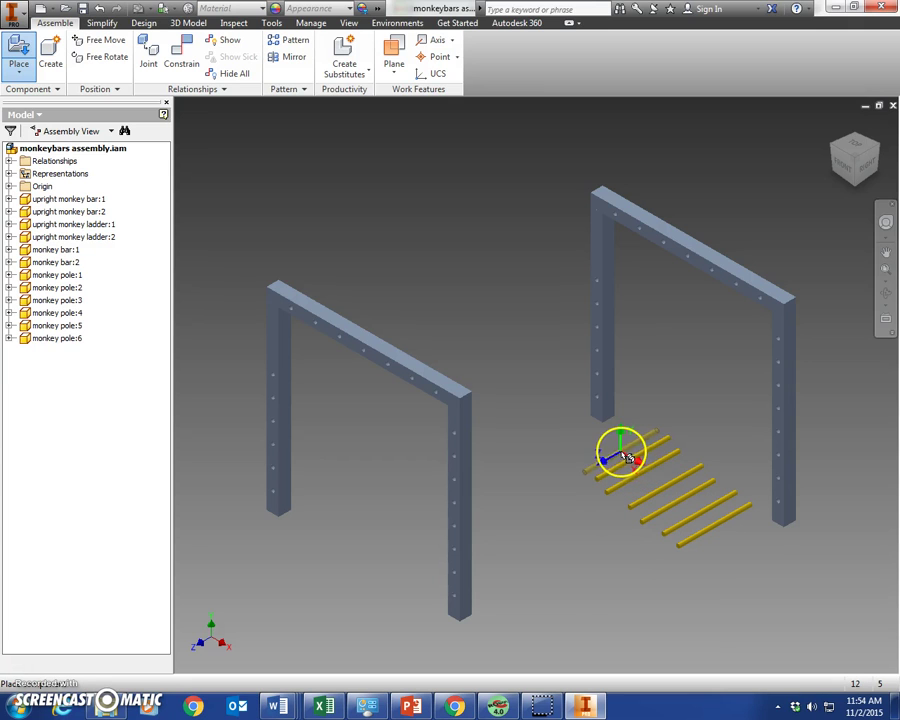
{"action": "left_click", "coordinate": [624, 458]}
{"action": "left_click", "coordinate": [622, 570]}
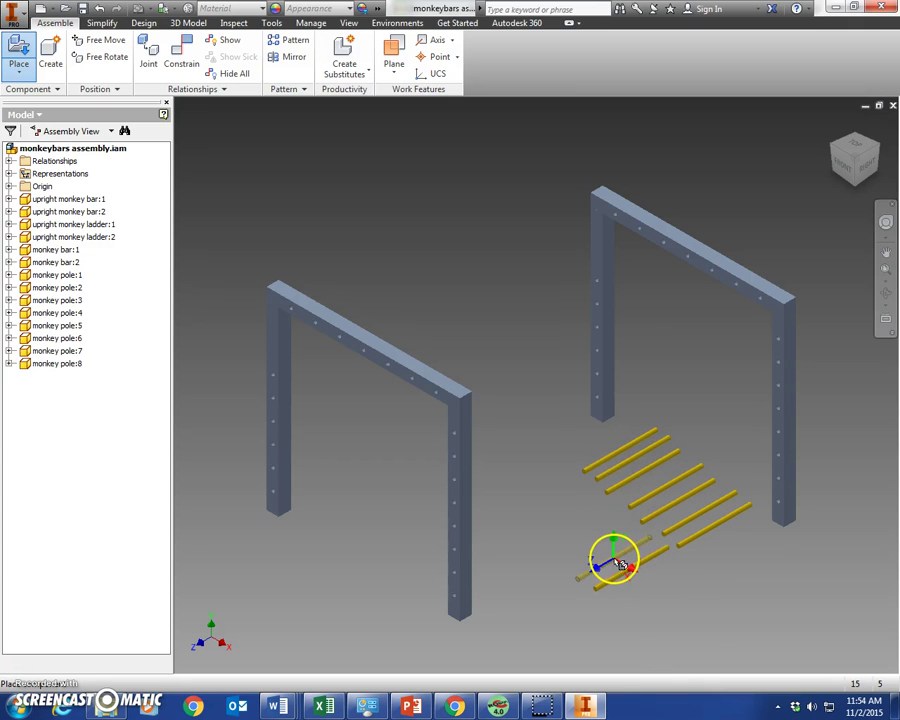
{"action": "left_click", "coordinate": [605, 550]}
{"action": "left_click", "coordinate": [585, 533]}
{"action": "left_click", "coordinate": [577, 526]}
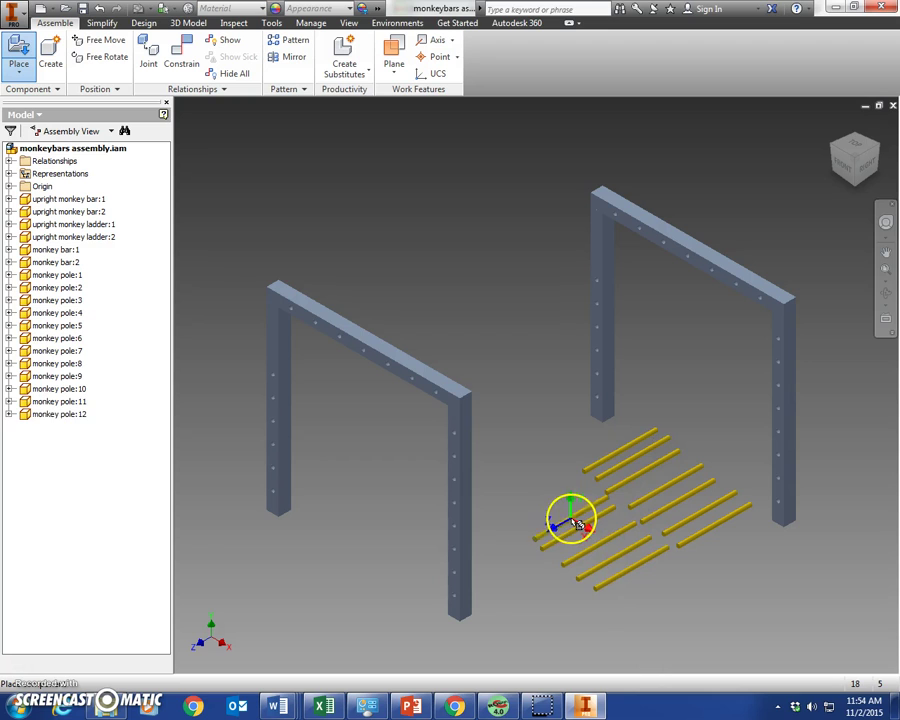
{"action": "left_click", "coordinate": [546, 504]}
{"action": "left_click", "coordinate": [548, 503]}
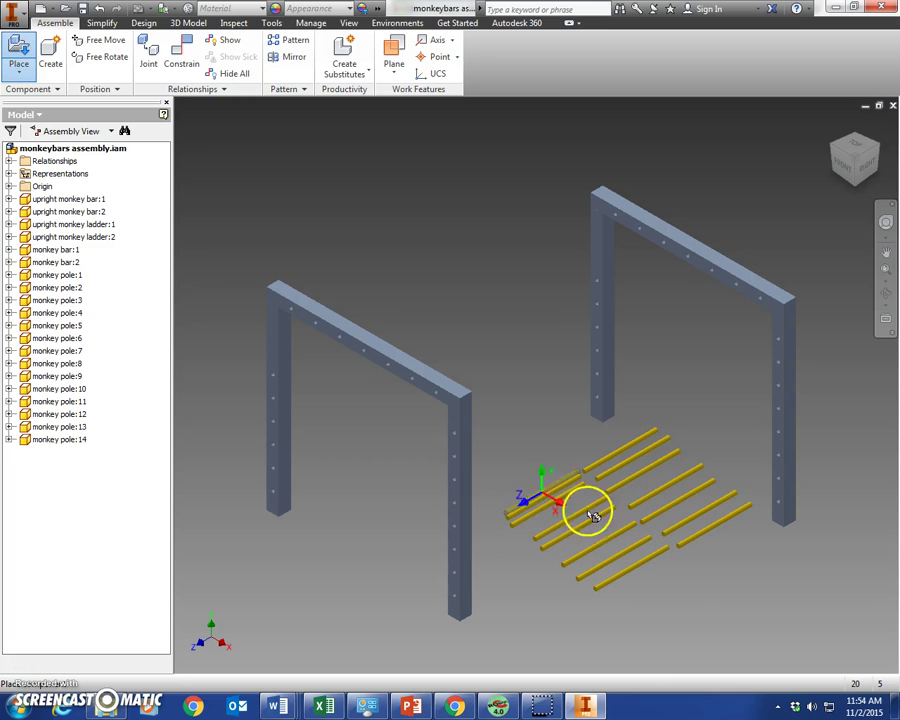
{"action": "left_click", "coordinate": [654, 582]}
{"action": "left_click", "coordinate": [726, 534]}
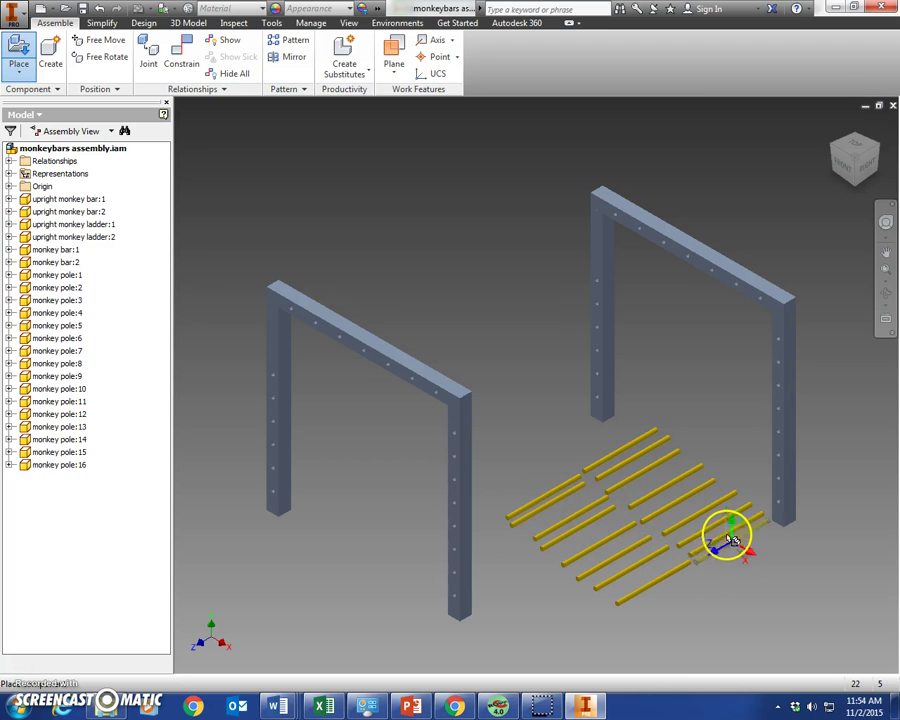
{"action": "left_click", "coordinate": [680, 584]}
{"action": "left_click", "coordinate": [748, 556]}
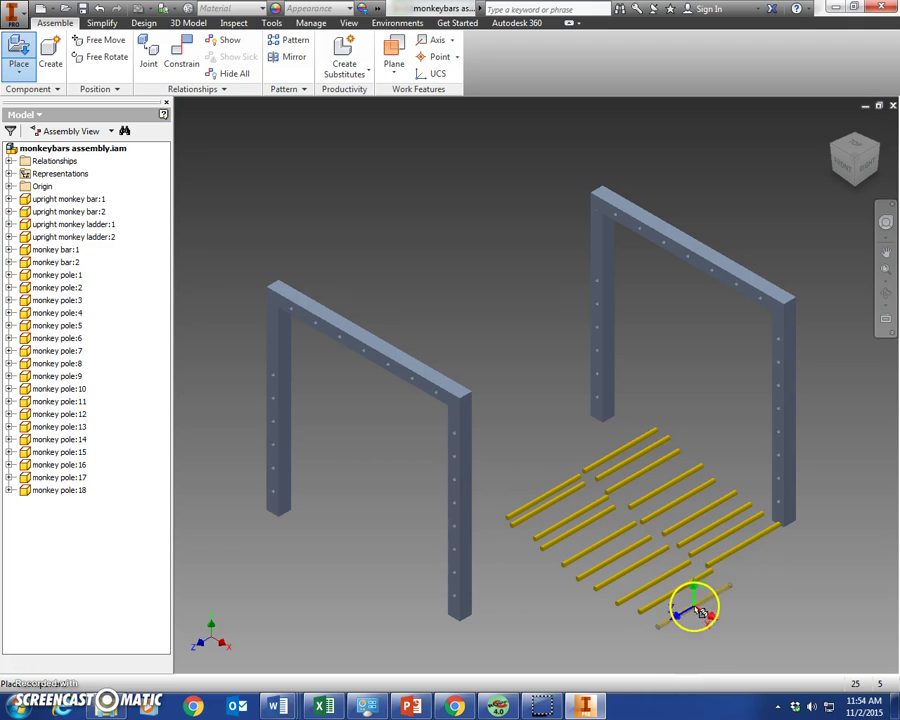
{"action": "left_click", "coordinate": [693, 603]}
{"action": "left_click", "coordinate": [770, 549]}
{"action": "left_click", "coordinate": [745, 599]}
{"action": "right_click", "coordinate": [514, 374]}
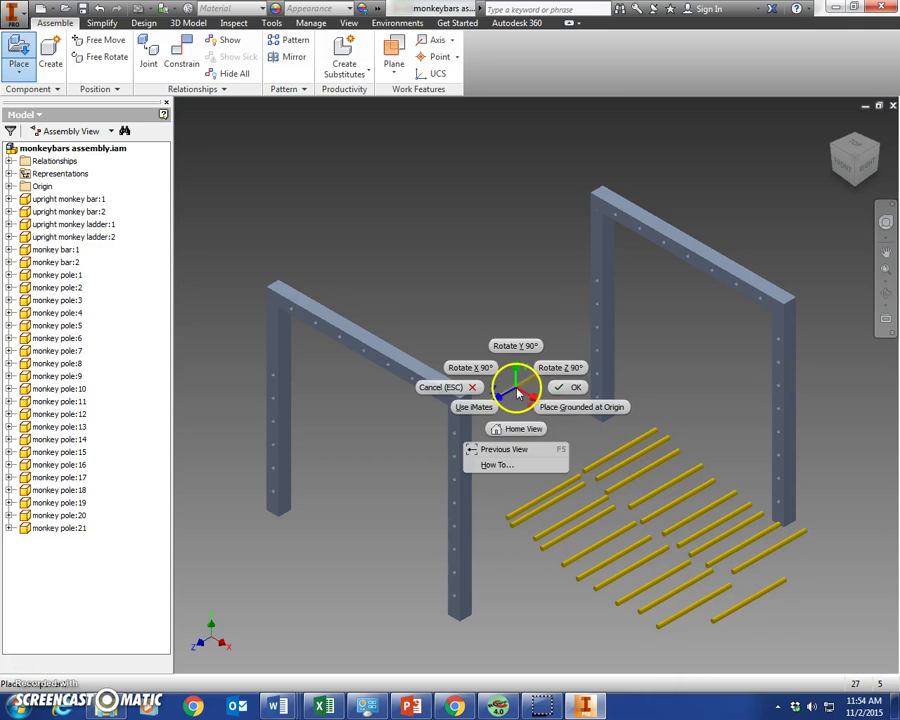
{"action": "left_click", "coordinate": [563, 388]}
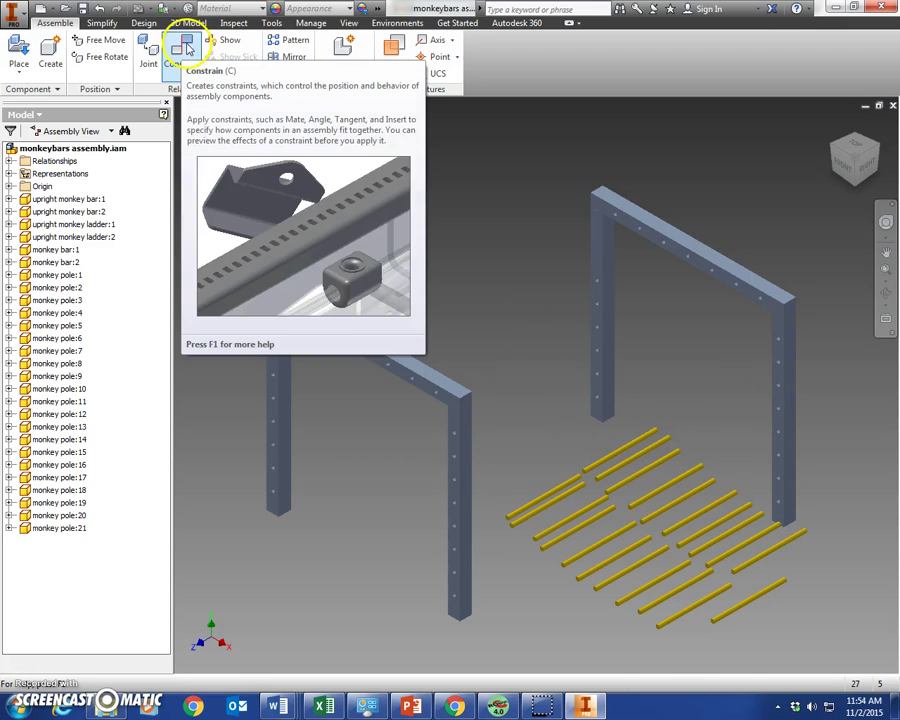
Step: Start a Place Constraint of type Insert with the Aligned solution
{"action": "left_click", "coordinate": [187, 46]}
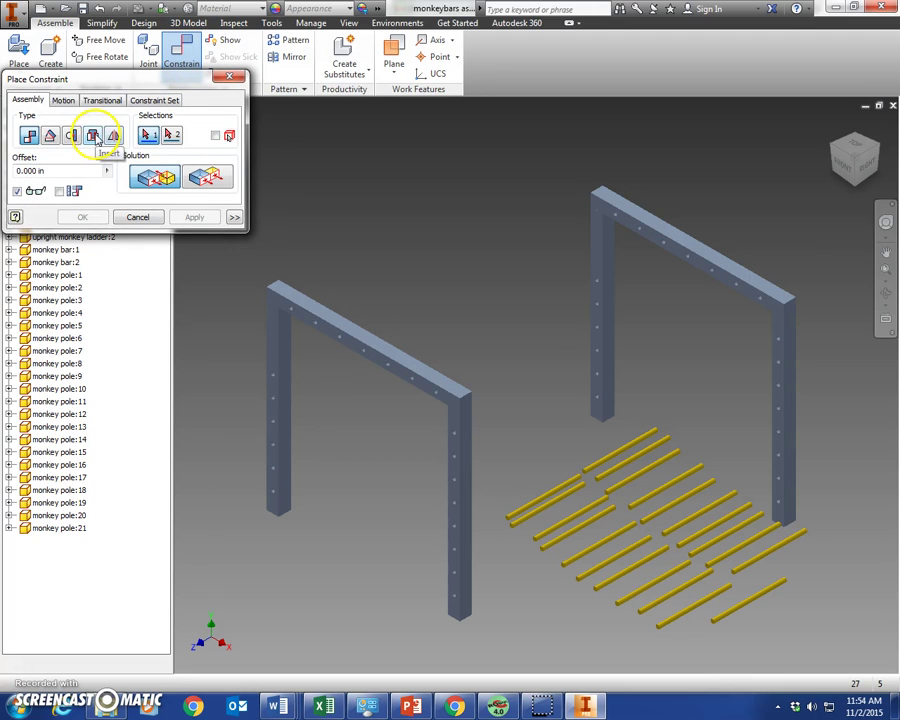
{"action": "left_click", "coordinate": [93, 135]}
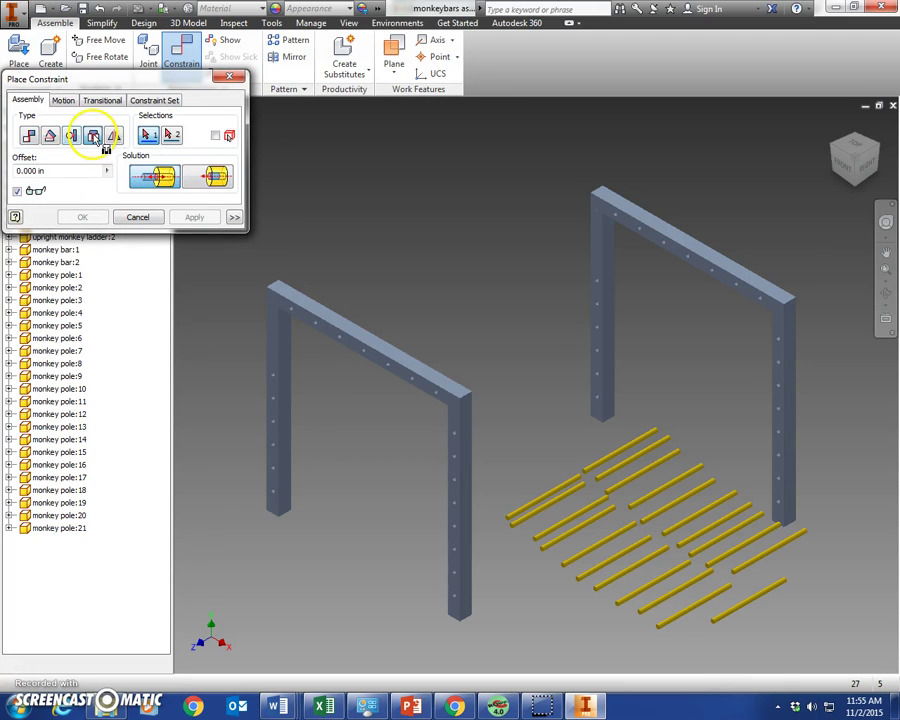
{"action": "left_click", "coordinate": [216, 178]}
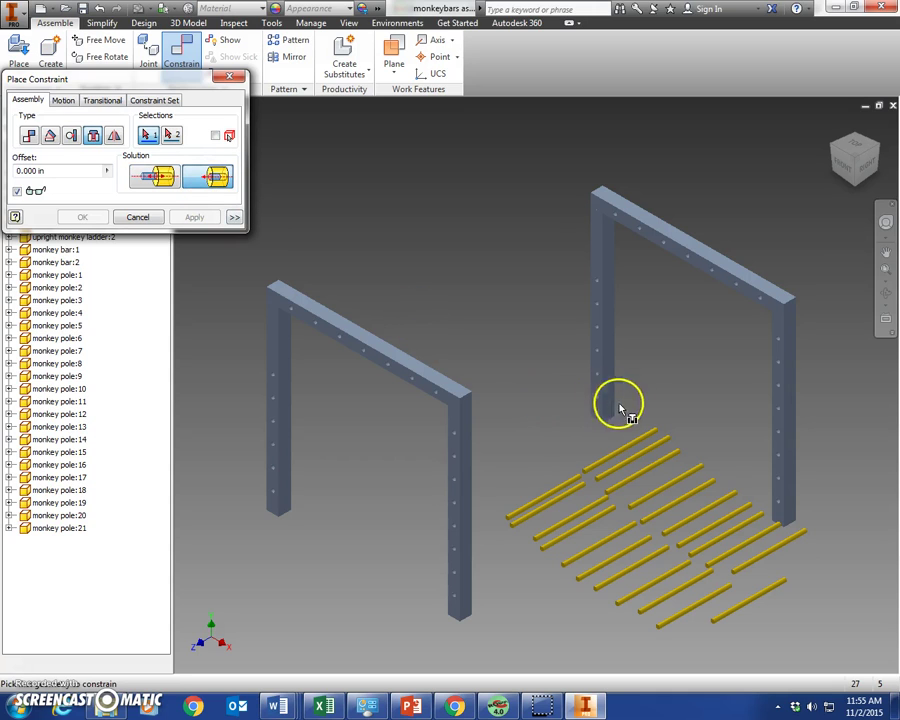
Step: Insert two yellow poles into holes on the right frame's near post, including its top hole
{"action": "scroll", "coordinate": [653, 432], "scroll_direction": "up", "scroll_amount": 5}
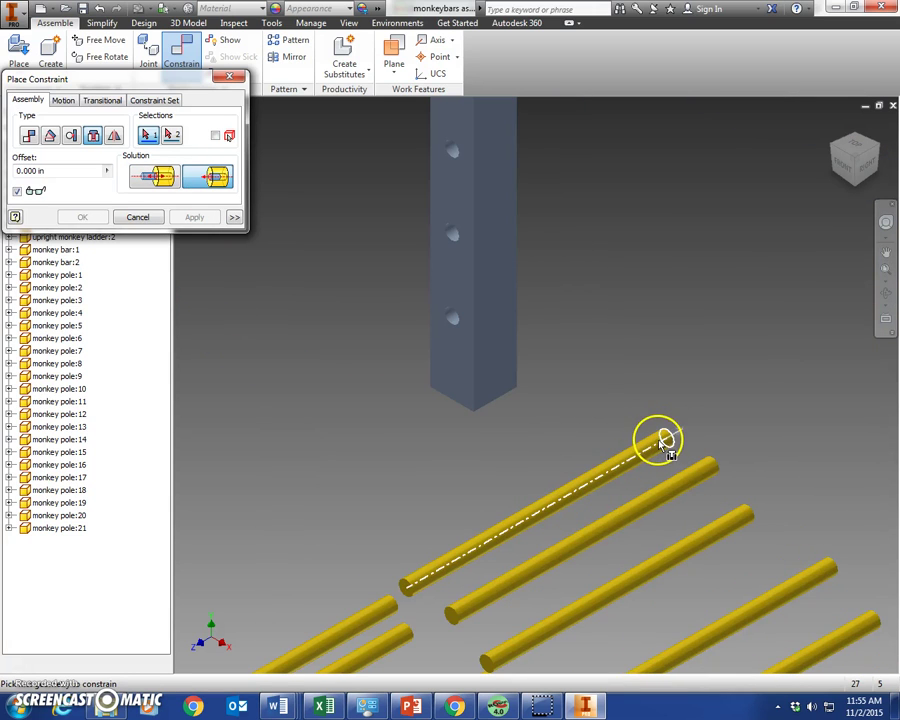
{"action": "left_click", "coordinate": [665, 440]}
{"action": "scroll", "coordinate": [668, 443], "scroll_direction": "down", "scroll_amount": 3}
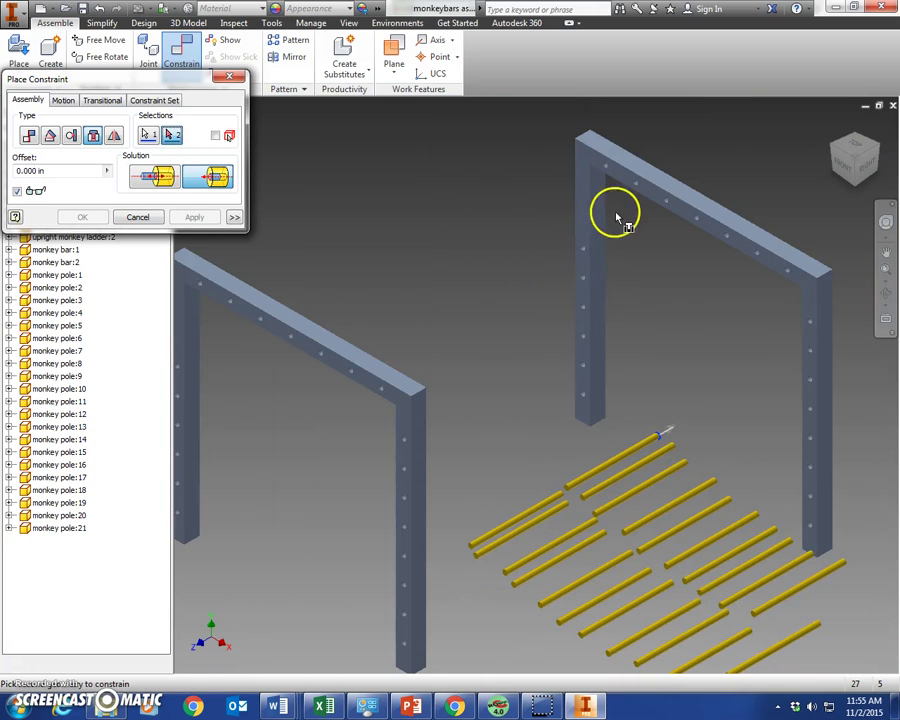
{"action": "scroll", "coordinate": [600, 255], "scroll_direction": "up", "scroll_amount": 3}
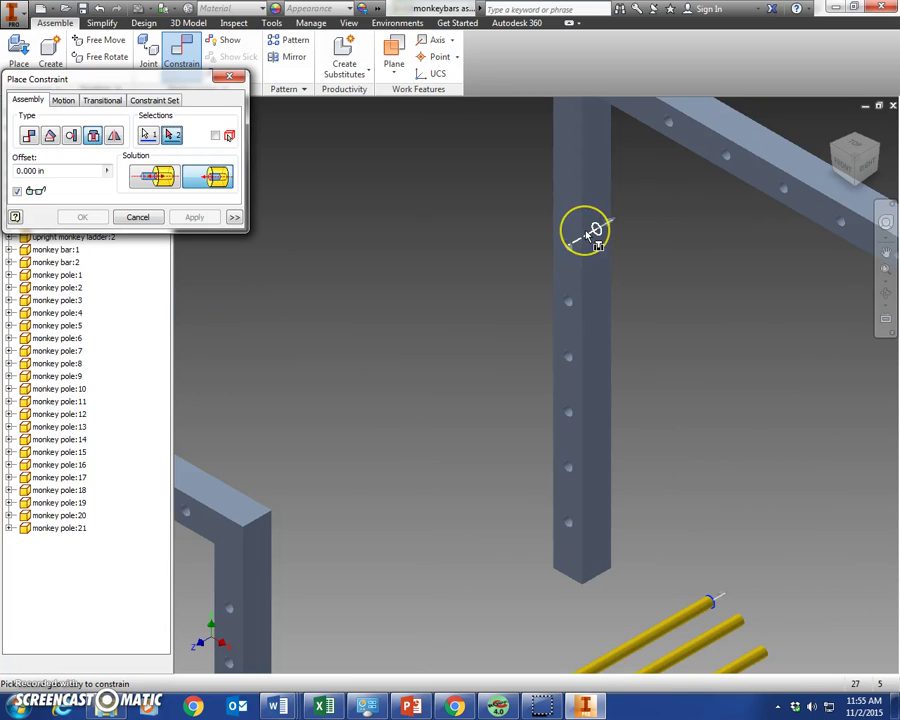
{"action": "left_click", "coordinate": [593, 234]}
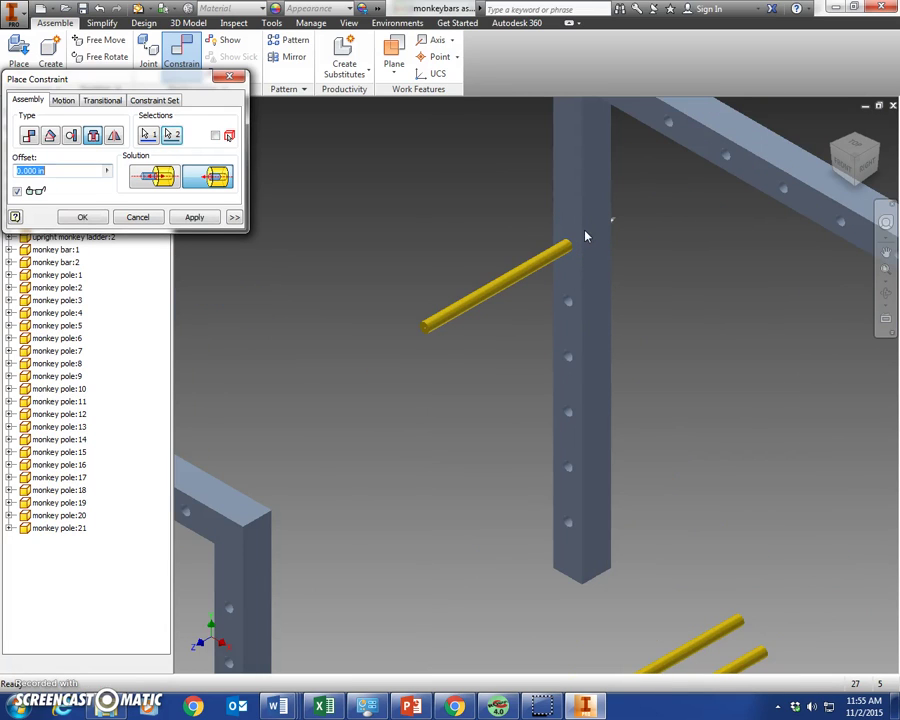
{"action": "left_click", "coordinate": [196, 218]}
{"action": "scroll", "coordinate": [639, 382], "scroll_direction": "down", "scroll_amount": 3}
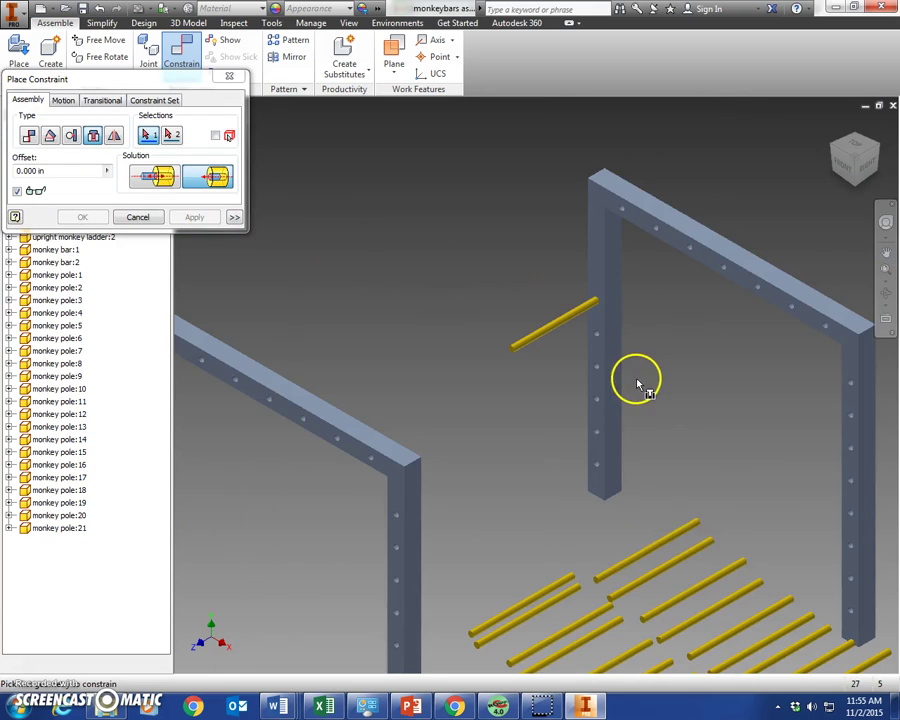
{"action": "left_click", "coordinate": [694, 528]}
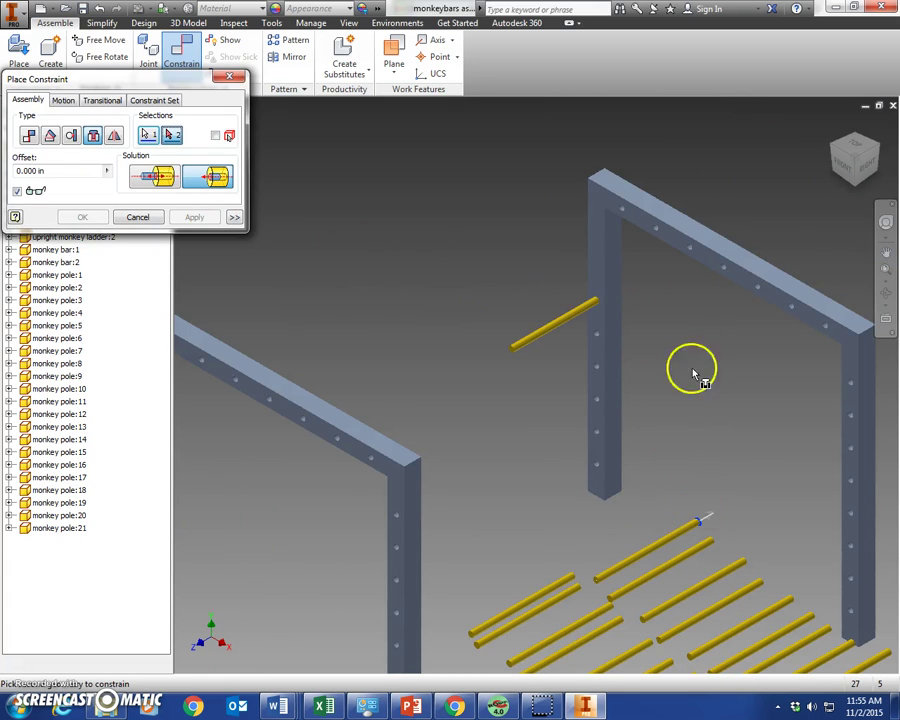
{"action": "left_click", "coordinate": [637, 201]}
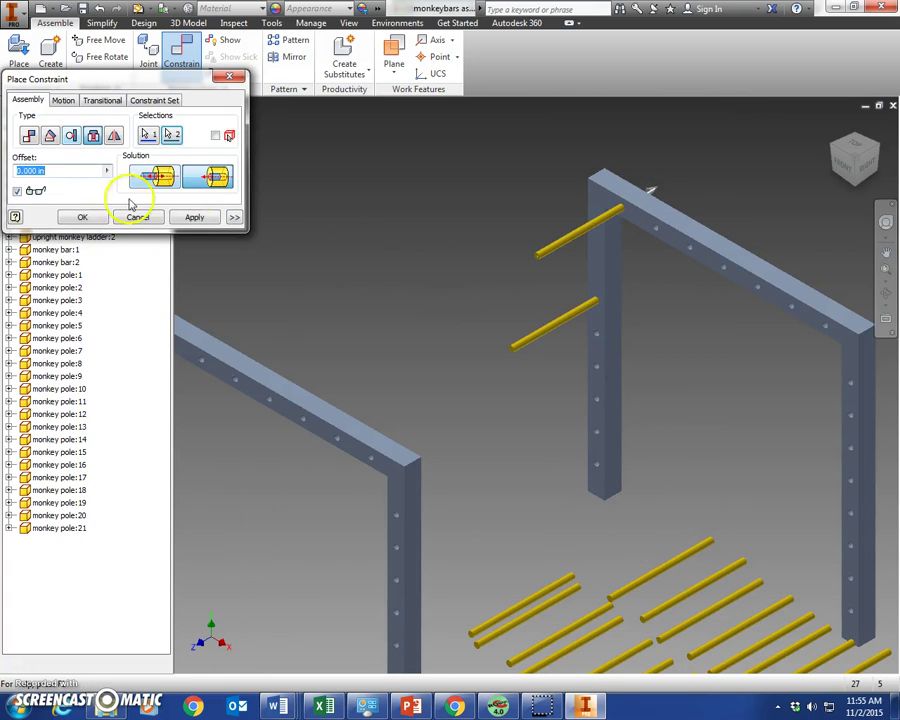
{"action": "left_click", "coordinate": [197, 217]}
Step: Insert one pole into the far post and one into a lower near-post hole, then close
{"action": "left_click", "coordinate": [705, 540]}
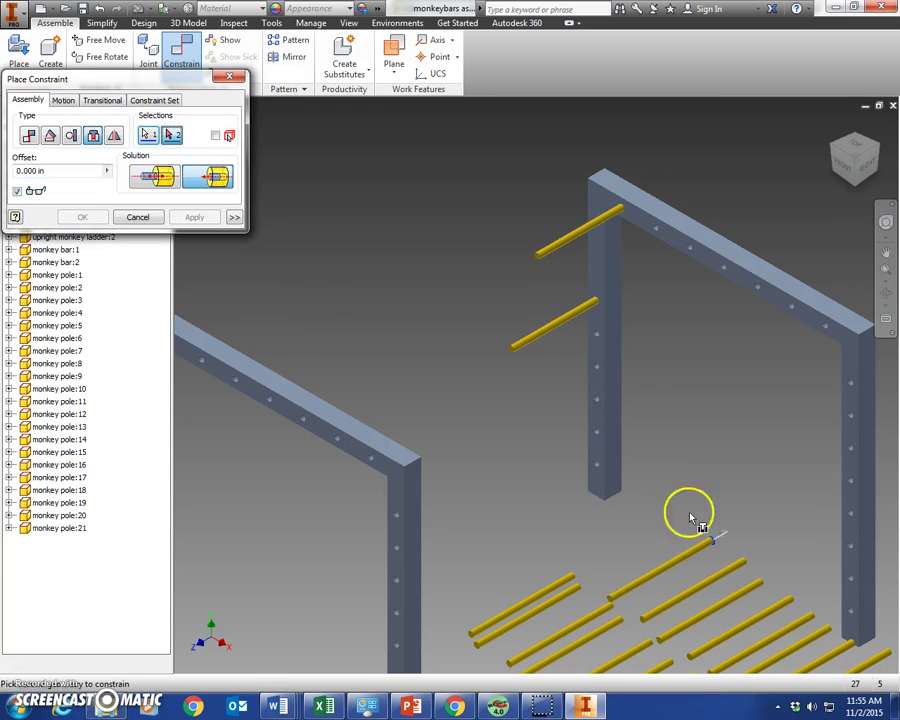
{"action": "left_click", "coordinate": [866, 377]}
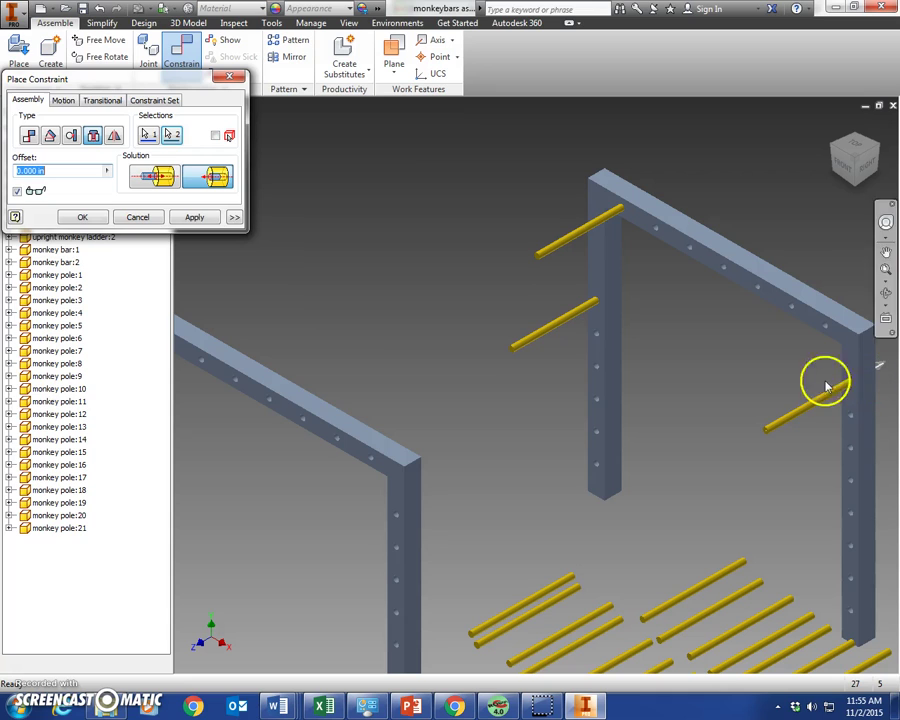
{"action": "left_click", "coordinate": [199, 217]}
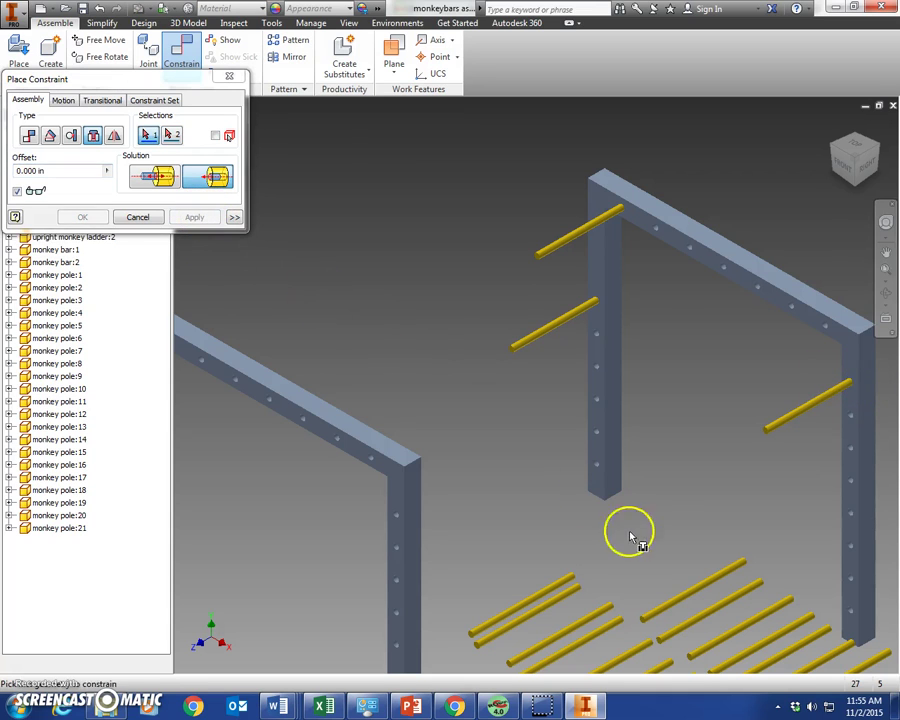
{"action": "left_click", "coordinate": [740, 568]}
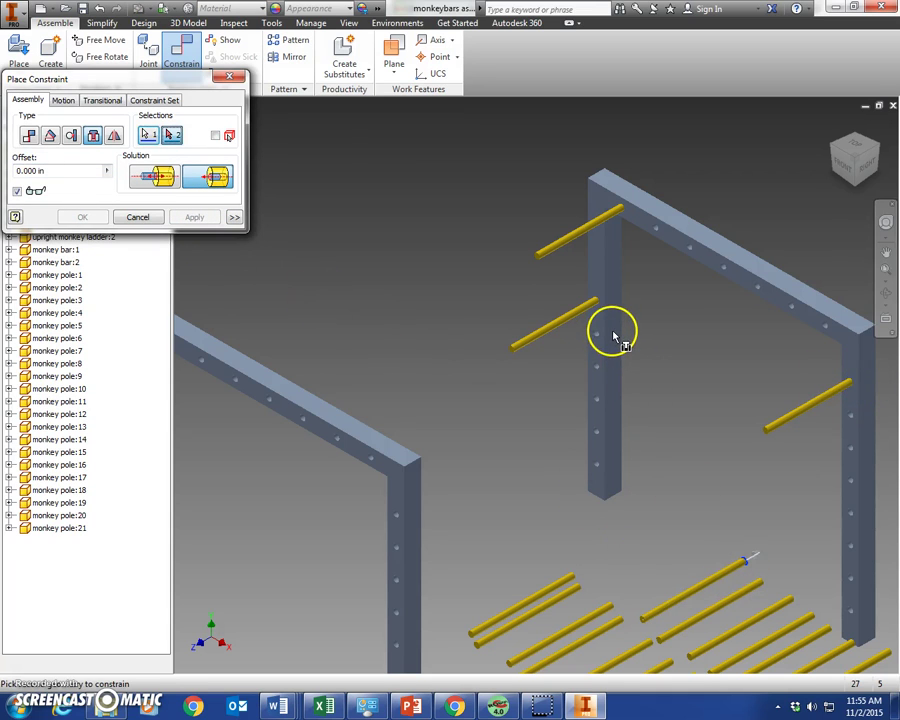
{"action": "left_click", "coordinate": [612, 326]}
{"action": "left_click", "coordinate": [194, 217]}
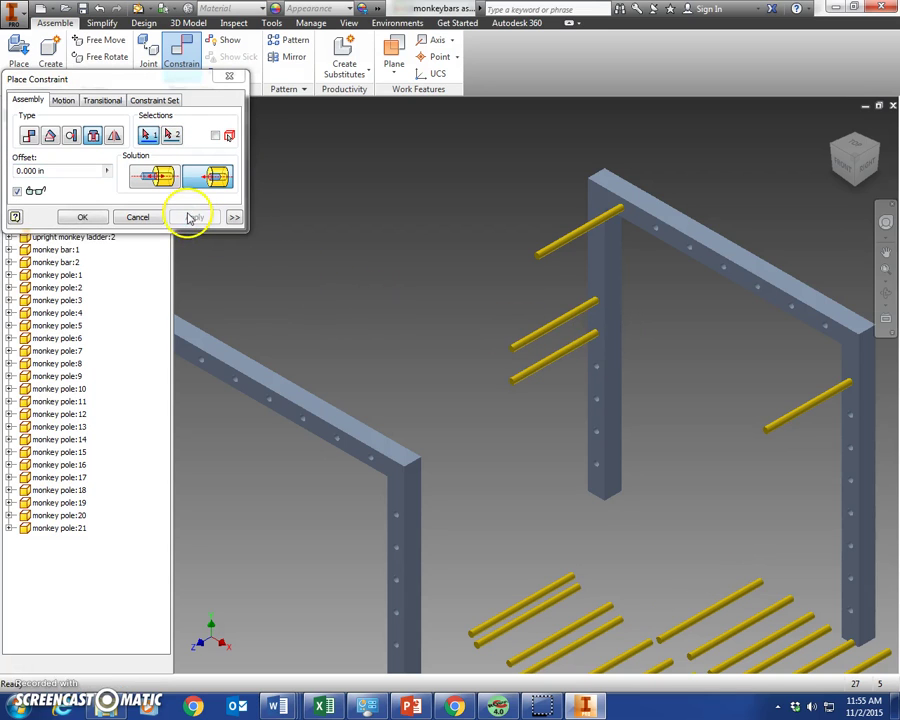
{"action": "left_click", "coordinate": [758, 585]}
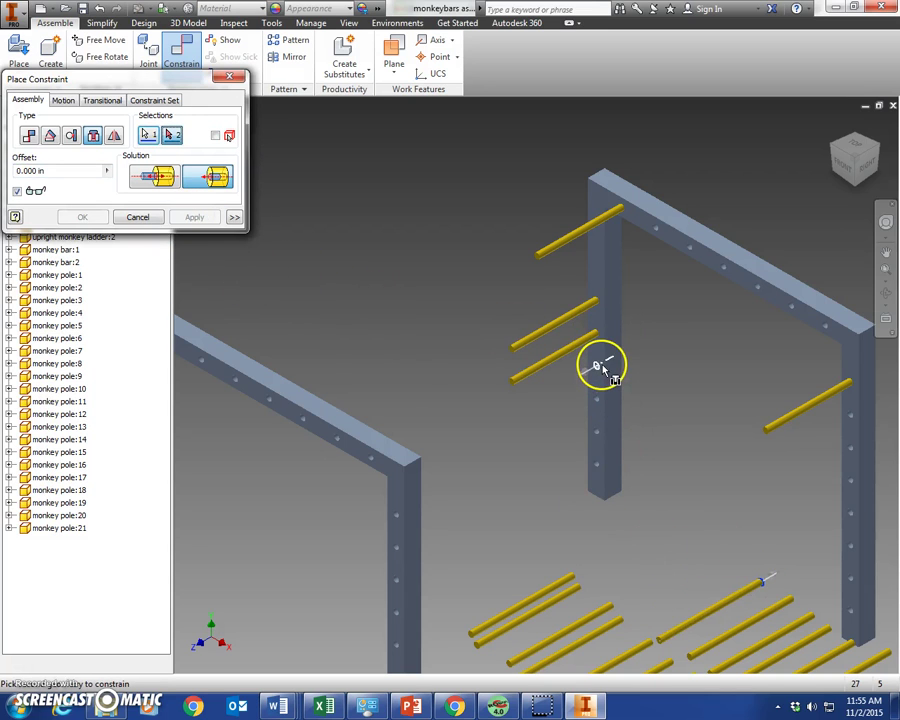
{"action": "left_click", "coordinate": [602, 368]}
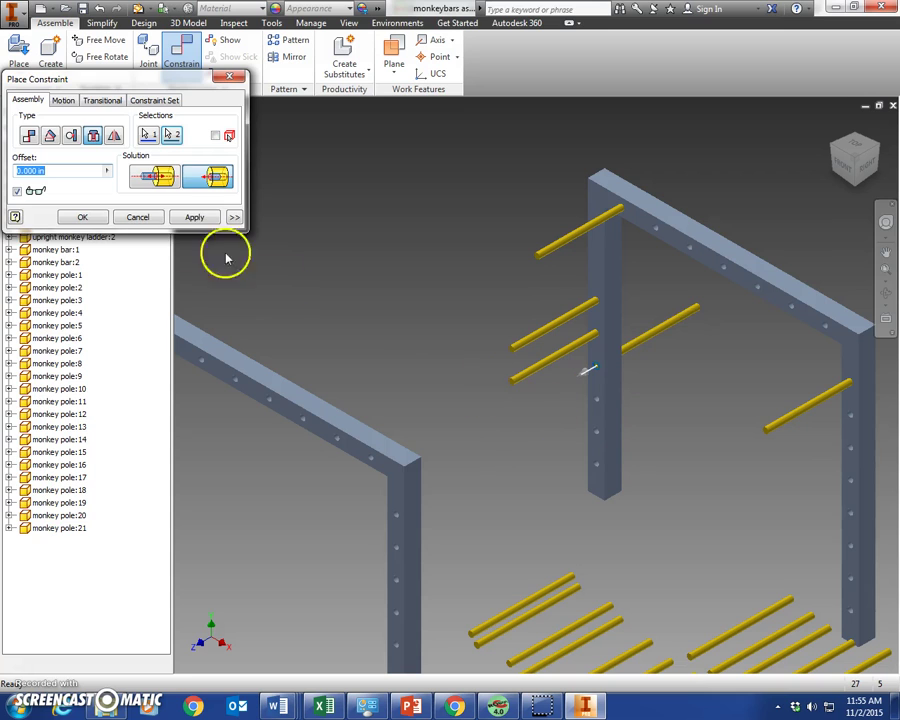
{"action": "left_click", "coordinate": [138, 217]}
Step: Insert a floor pole into the near post as a fourth rung using an aligned Insert constraint
{"action": "left_click", "coordinate": [181, 48]}
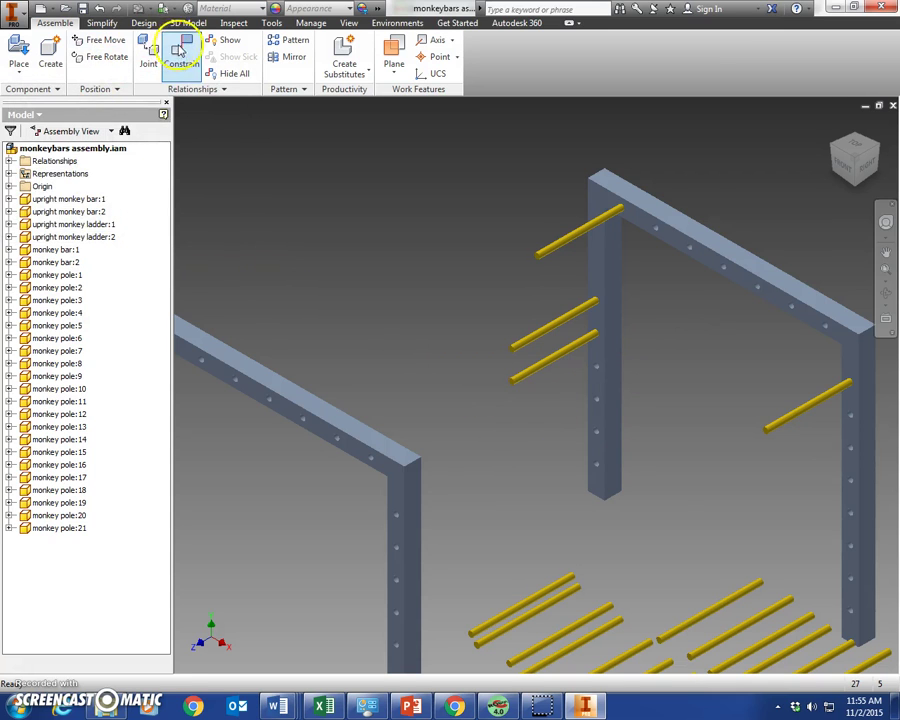
{"action": "left_click", "coordinate": [96, 138]}
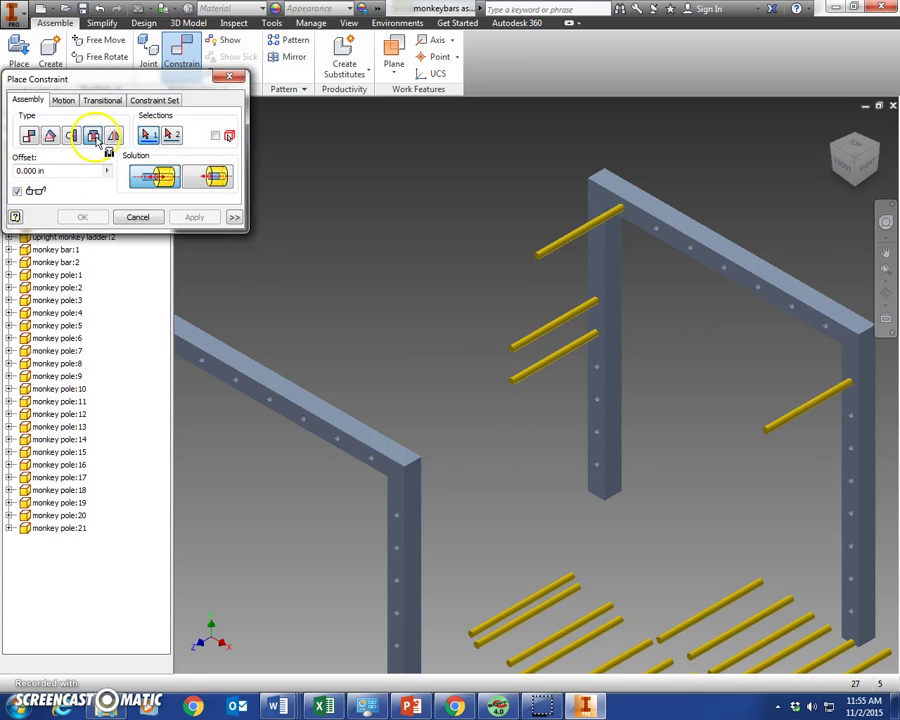
{"action": "left_click", "coordinate": [219, 179]}
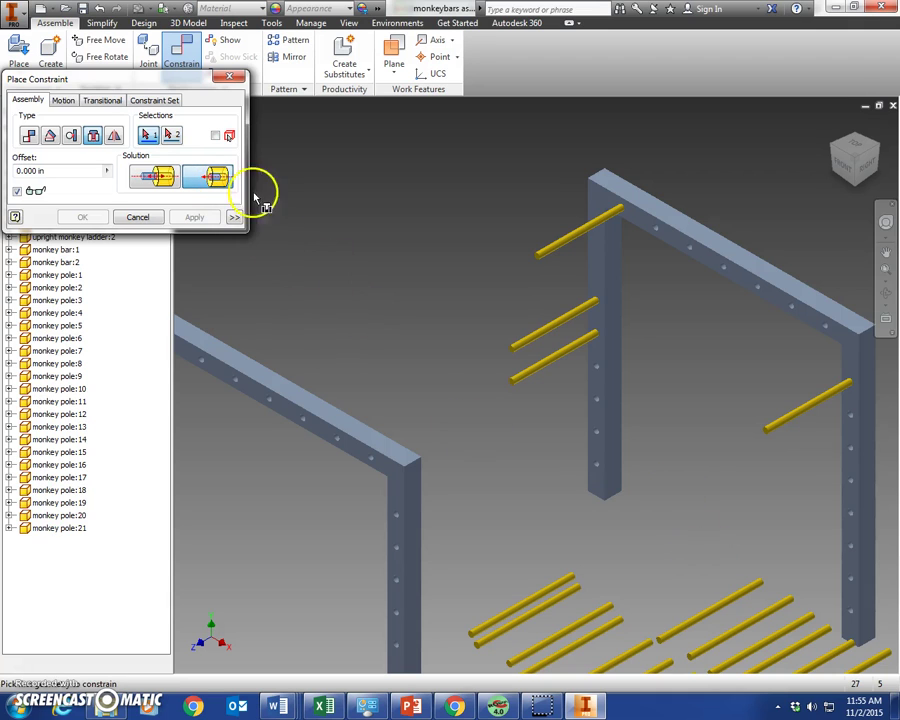
{"action": "left_click", "coordinate": [574, 580]}
{"action": "left_click", "coordinate": [612, 360]}
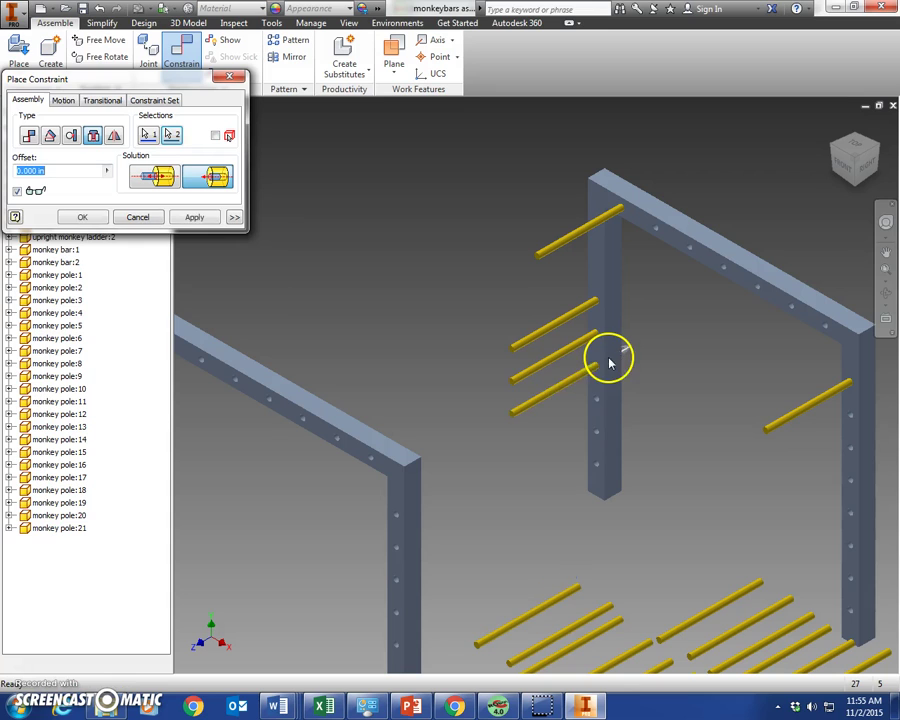
{"action": "left_click", "coordinate": [194, 217]}
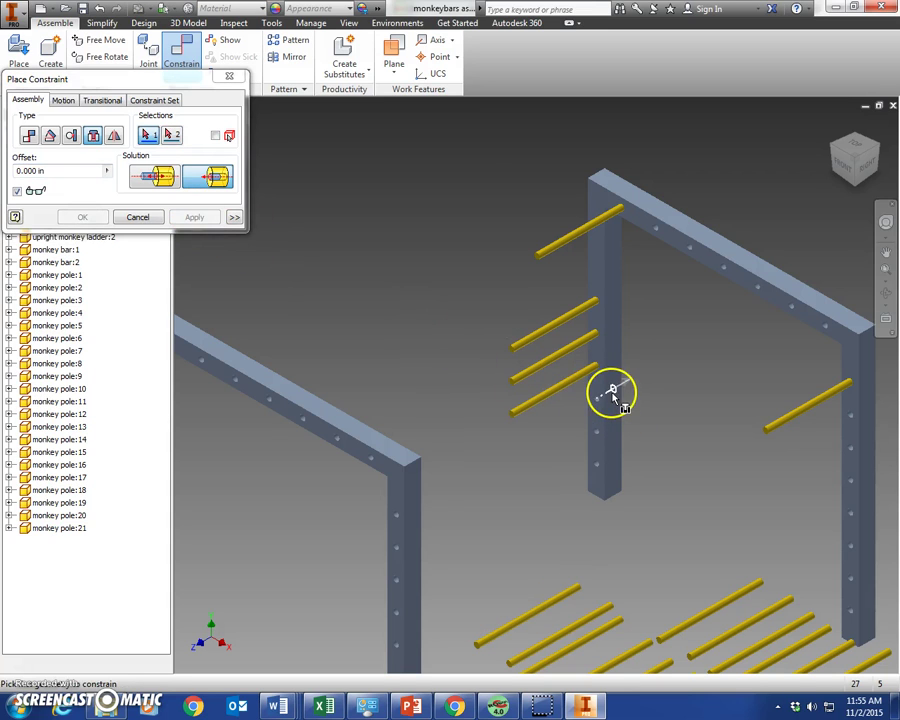
Step: Cancel a wrongly ordered hole-first constraint and restart an aligned Insert constraint
{"action": "left_click", "coordinate": [612, 393]}
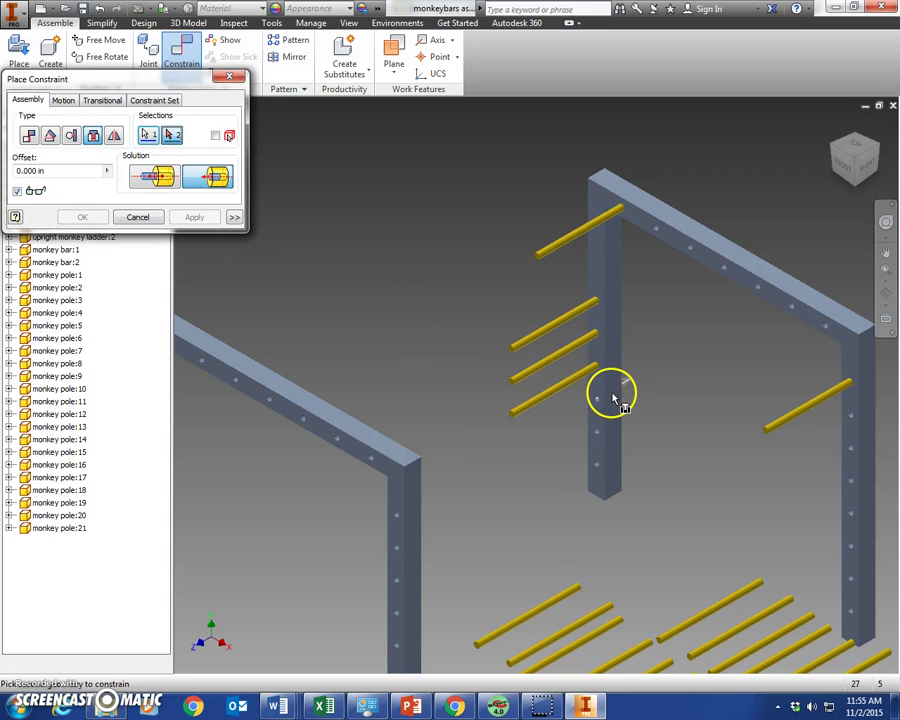
{"action": "left_click", "coordinate": [585, 596]}
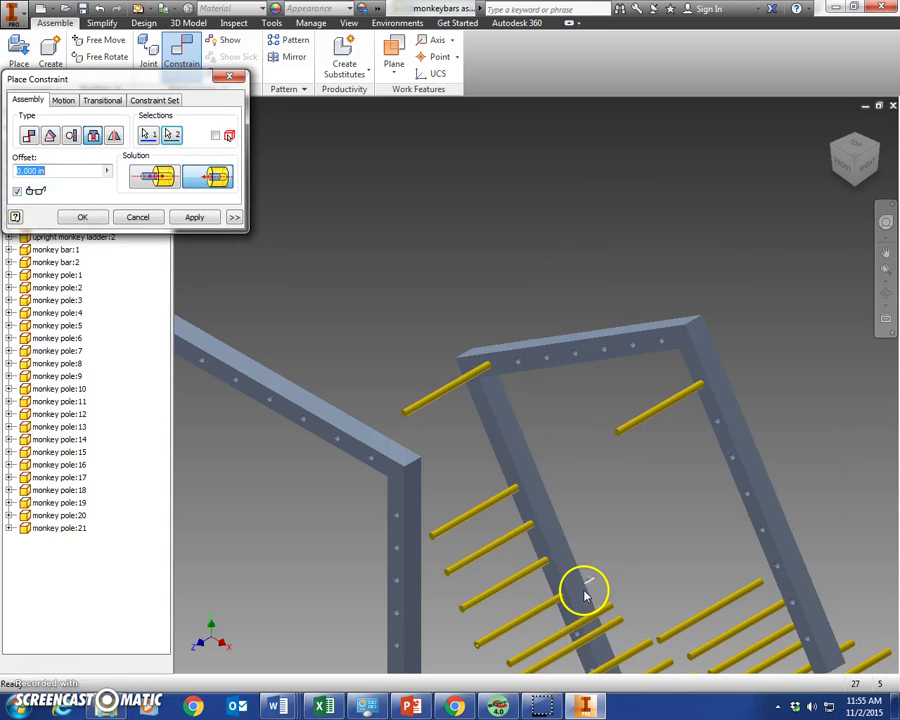
{"action": "left_click", "coordinate": [140, 219]}
{"action": "left_click", "coordinate": [181, 52]}
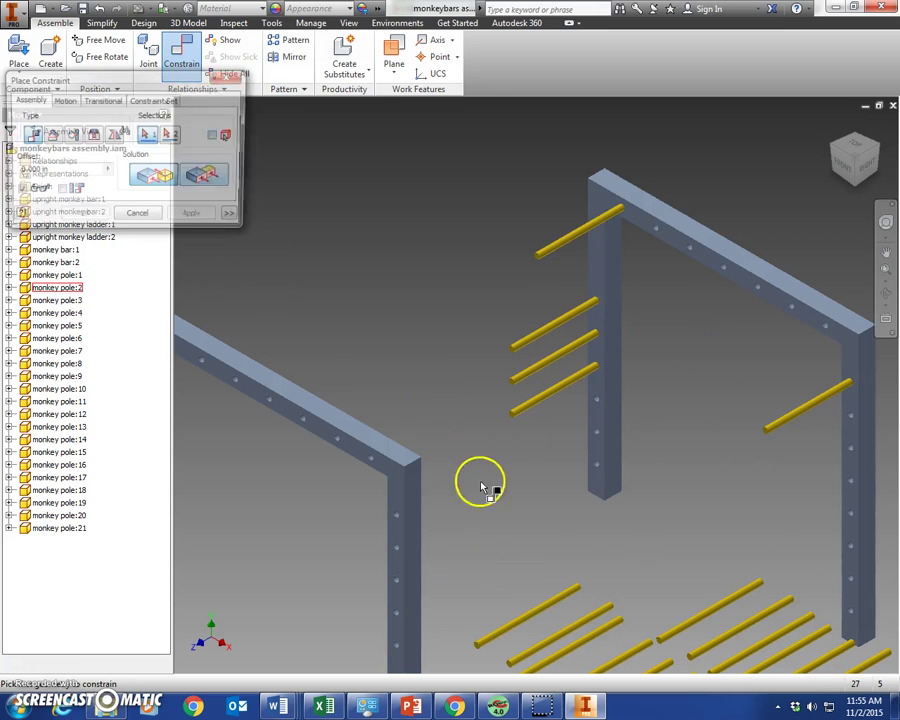
{"action": "left_click", "coordinate": [93, 136]}
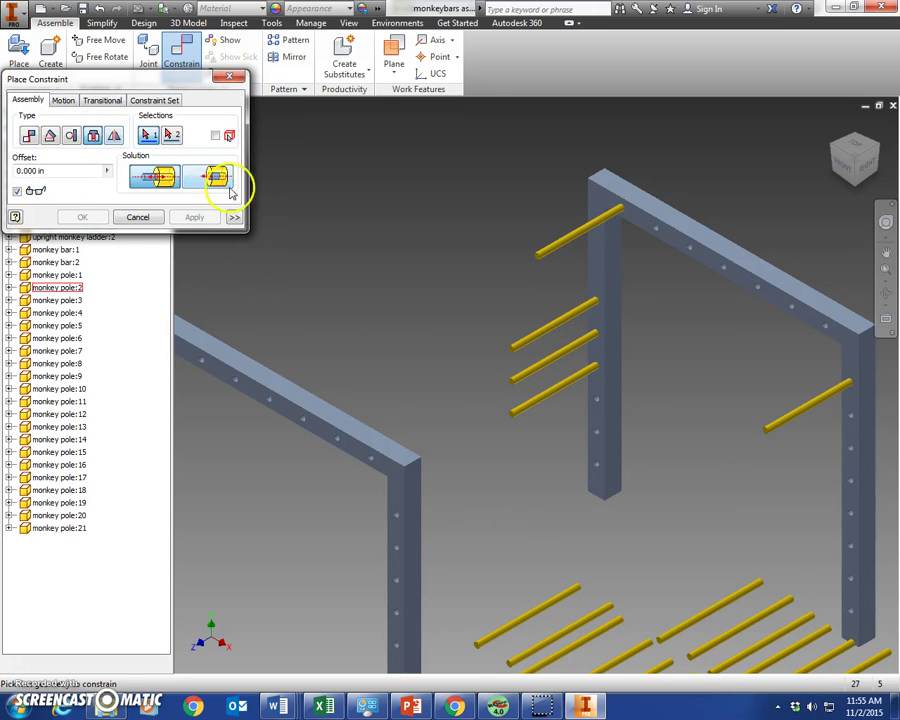
{"action": "left_click", "coordinate": [222, 181]}
Step: Seat three more loose poles as rungs in successive near-post holes
{"action": "left_click", "coordinate": [580, 590]}
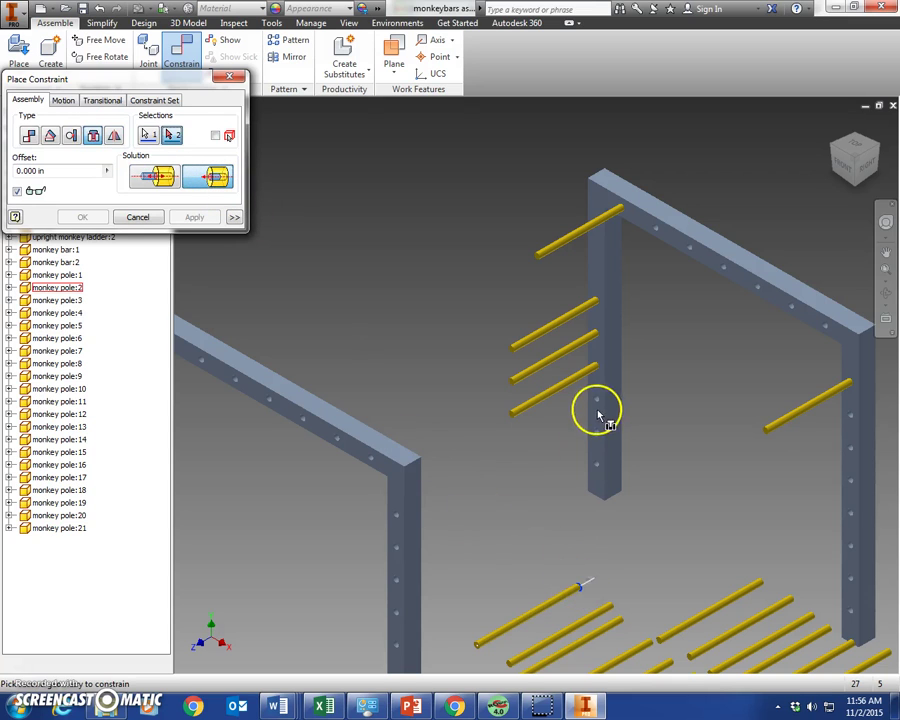
{"action": "left_click", "coordinate": [606, 392]}
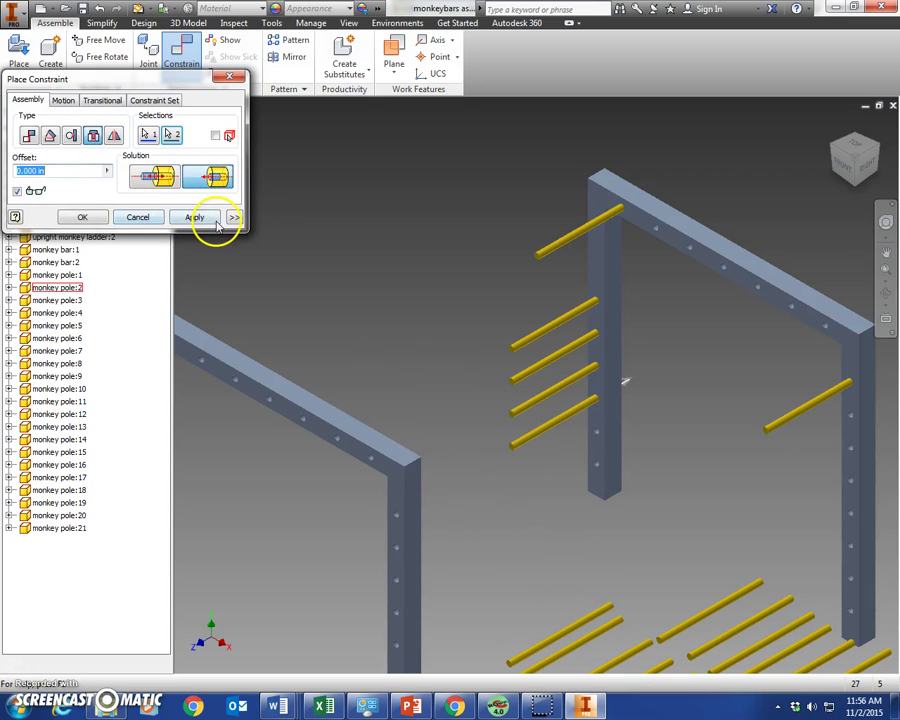
{"action": "left_click", "coordinate": [216, 222]}
{"action": "left_click", "coordinate": [603, 607]}
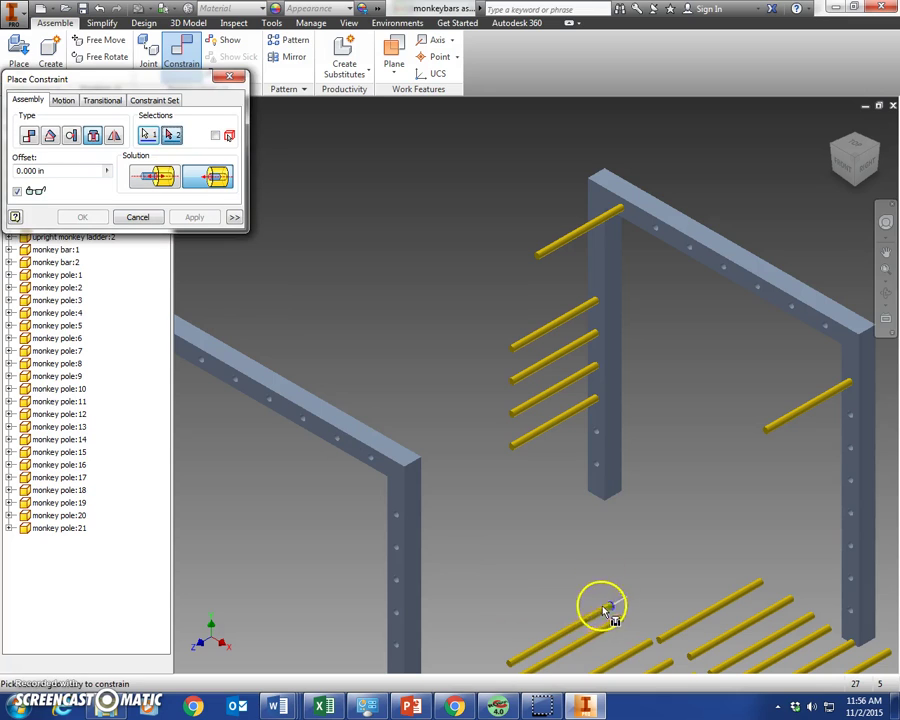
{"action": "left_click", "coordinate": [608, 422]}
{"action": "left_click", "coordinate": [200, 221]}
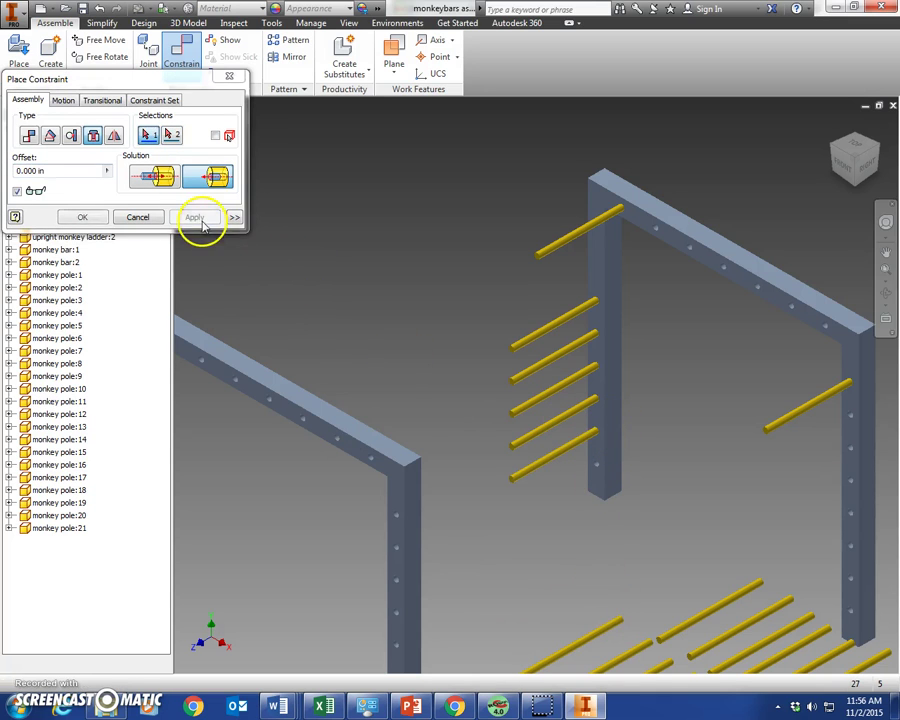
{"action": "left_click", "coordinate": [621, 637]}
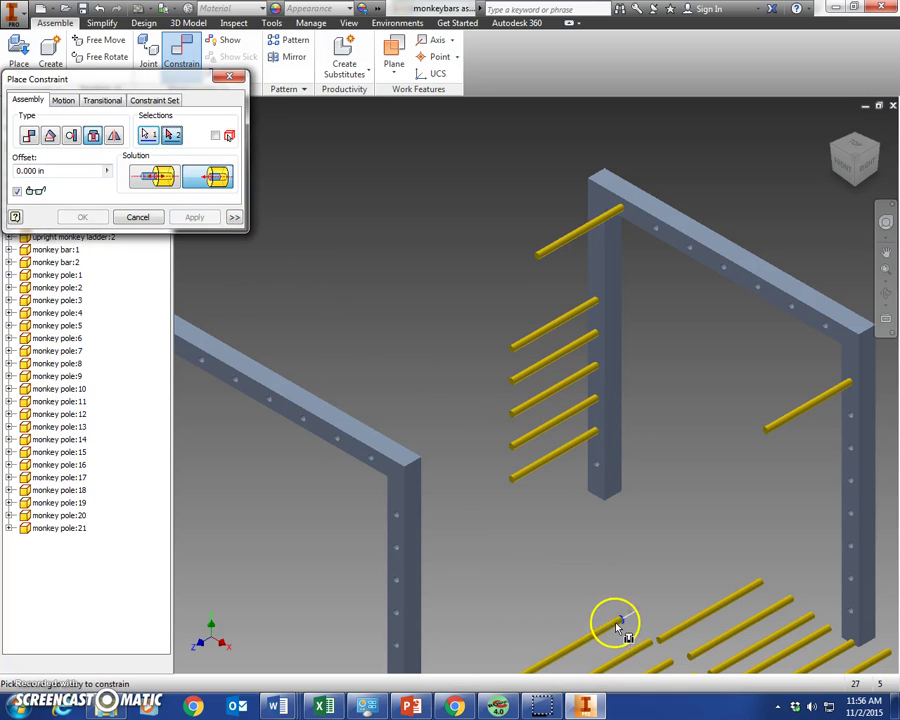
{"action": "left_click", "coordinate": [608, 463]}
{"action": "left_click", "coordinate": [208, 222]}
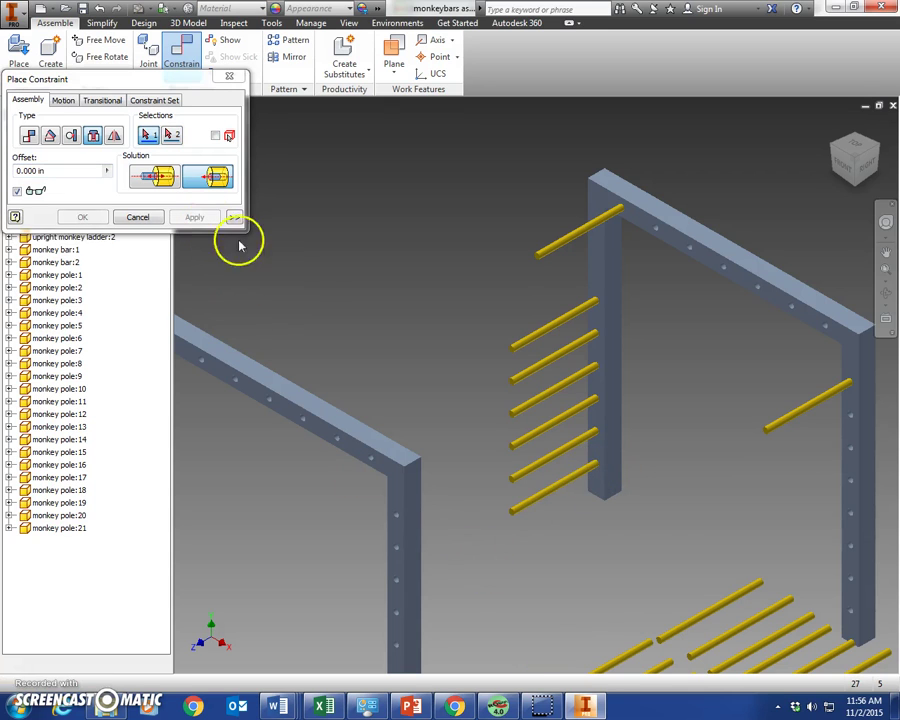
Step: Insert three poles into top-beam holes as overhead bars and pick a fourth pole and hole
{"action": "left_click", "coordinate": [760, 585]}
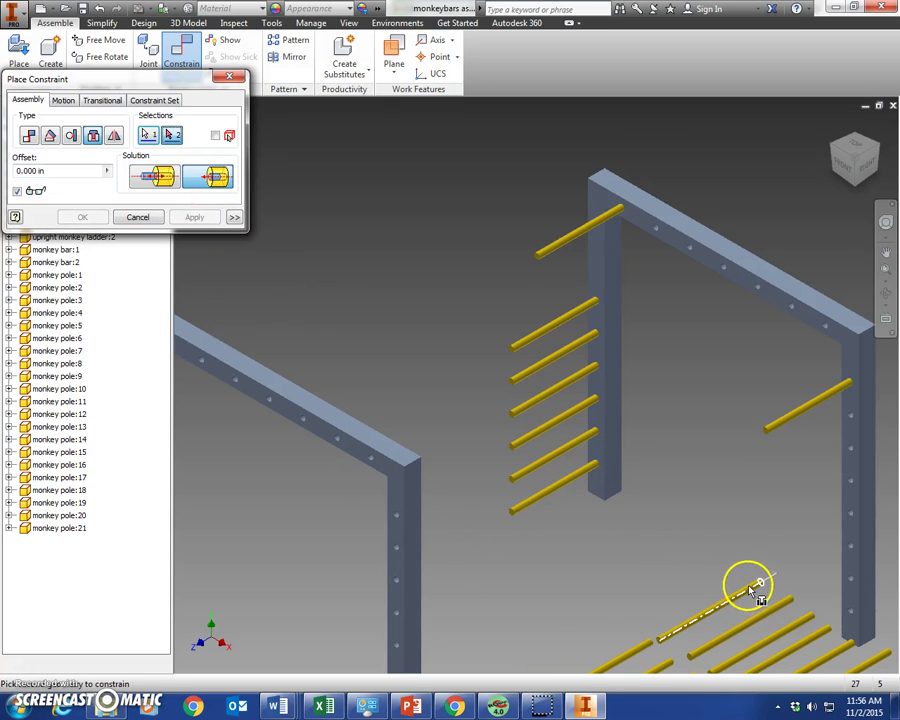
{"action": "left_click", "coordinate": [660, 222]}
{"action": "left_click", "coordinate": [196, 217]}
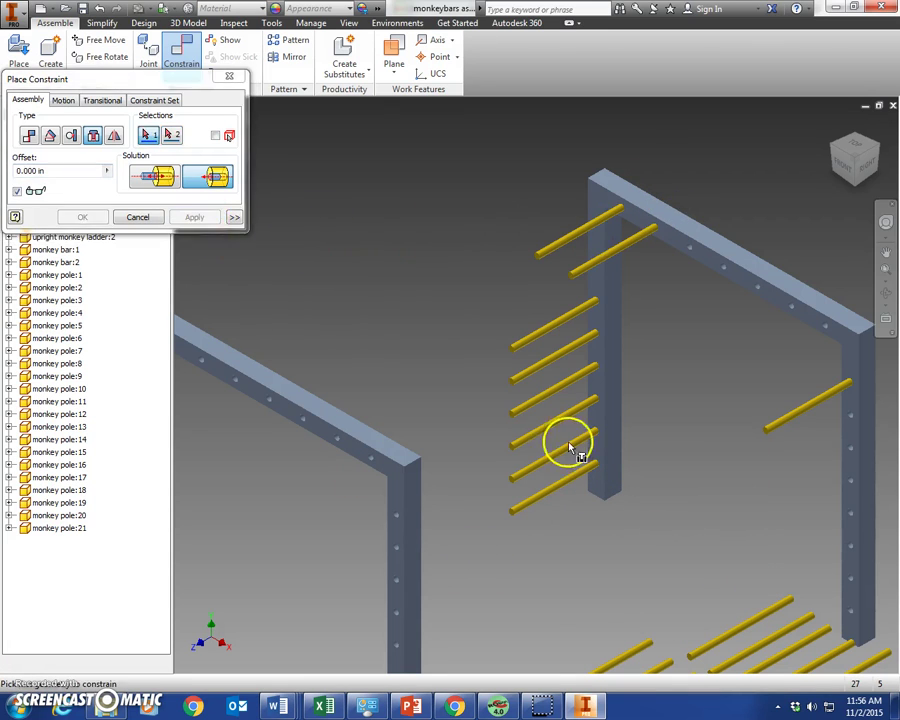
{"action": "left_click", "coordinate": [788, 601]}
{"action": "left_click", "coordinate": [699, 241]}
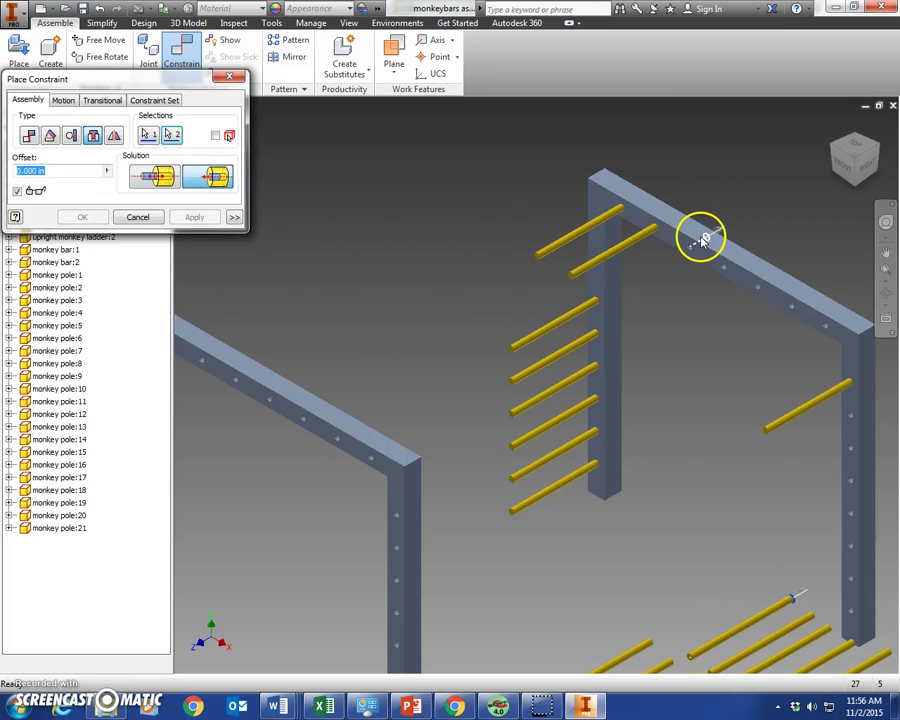
{"action": "left_click", "coordinate": [180, 218]}
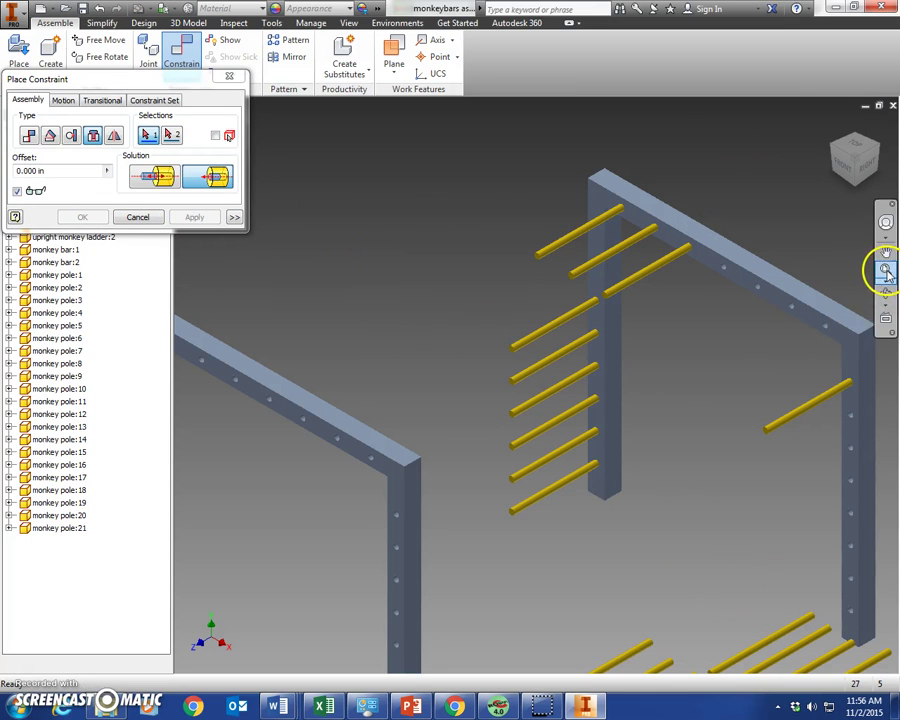
{"action": "scroll", "coordinate": [886, 265], "scroll_direction": "down", "scroll_amount": 2}
{"action": "scroll", "coordinate": [655, 478], "scroll_direction": "down", "scroll_amount": 2}
{"action": "left_click", "coordinate": [615, 497]}
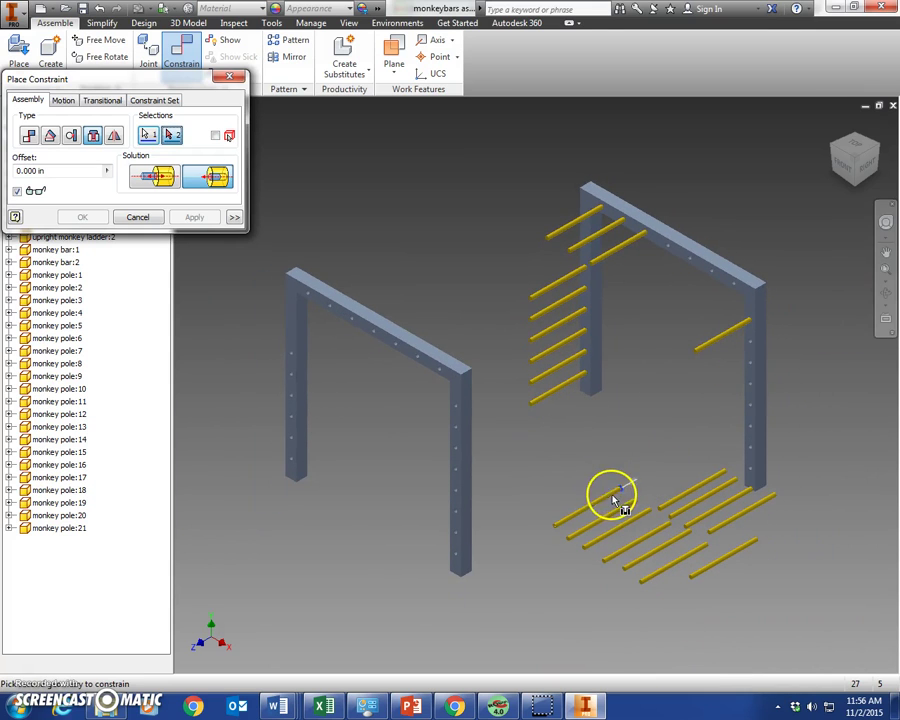
{"action": "left_click", "coordinate": [686, 243]}
{"action": "left_click", "coordinate": [203, 217]}
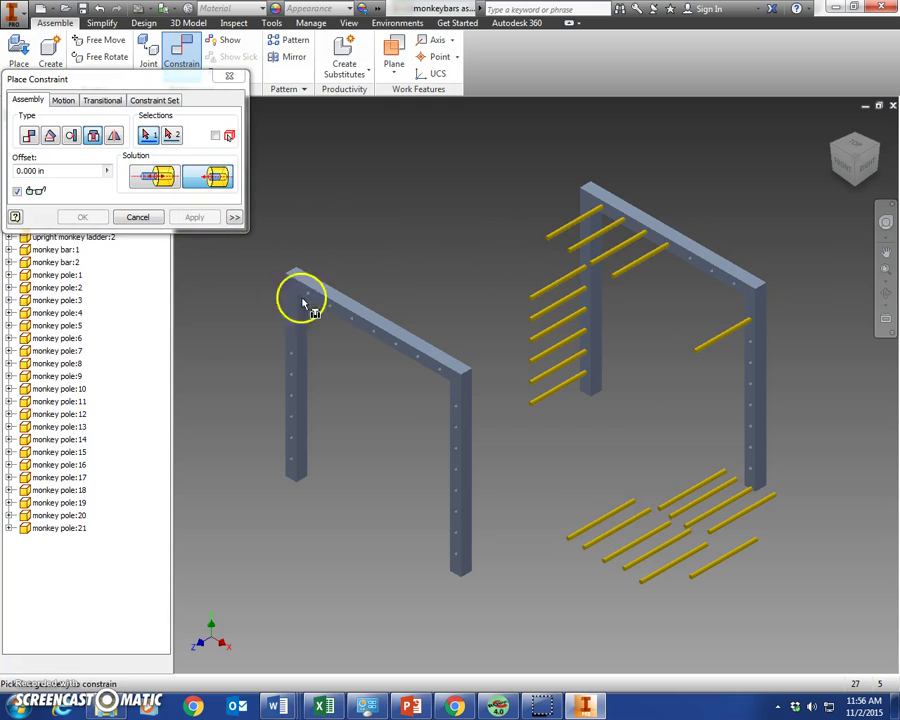
{"action": "left_click", "coordinate": [628, 511]}
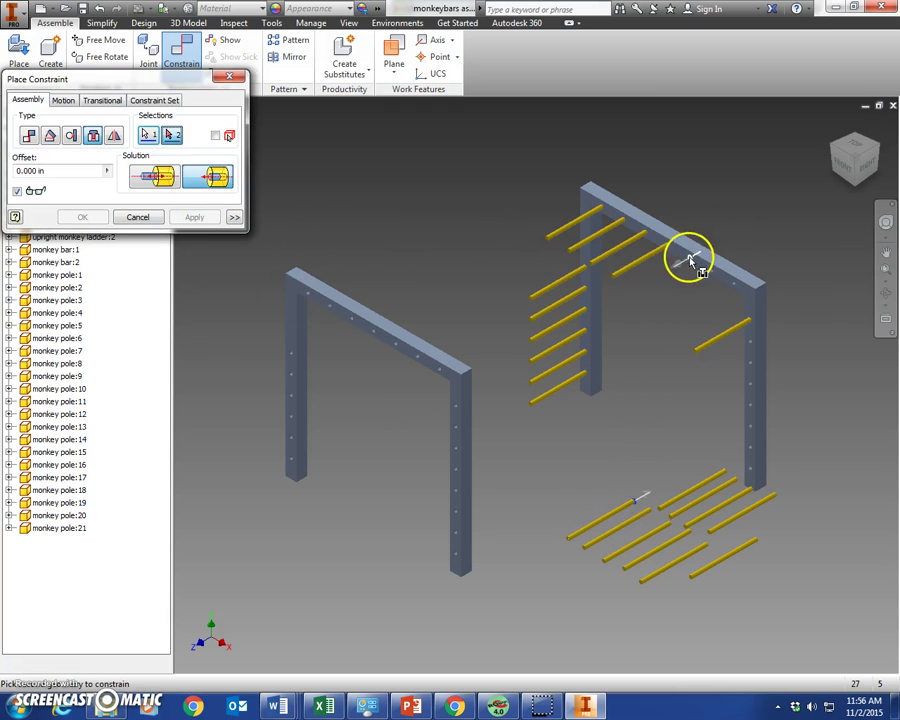
{"action": "left_click", "coordinate": [705, 245]}
Step: Close and restart the aligned Insert constraint
{"action": "left_click", "coordinate": [137, 217]}
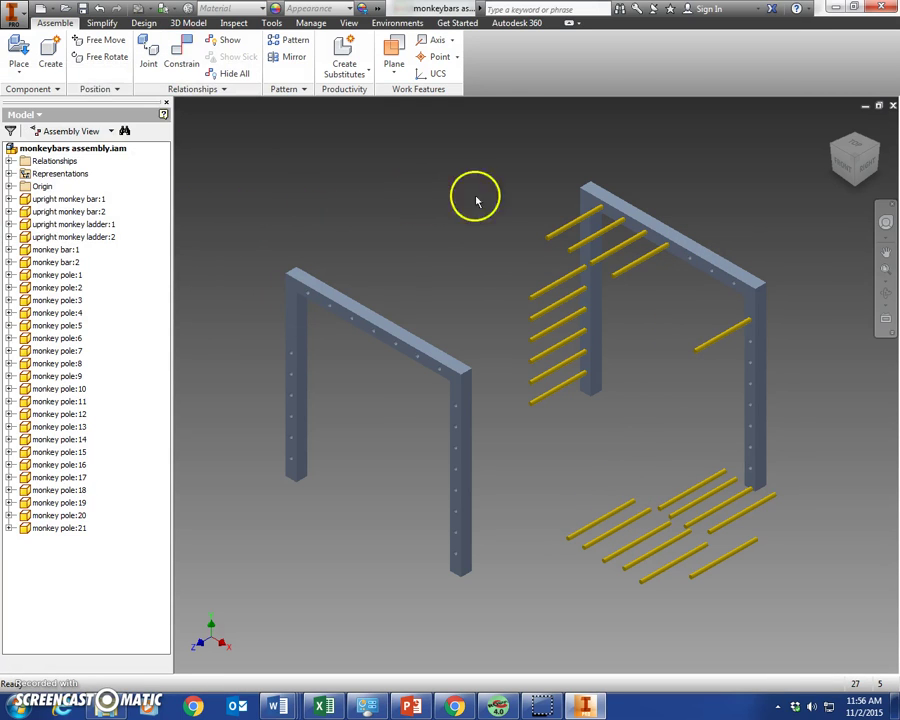
{"action": "left_click", "coordinate": [185, 50]}
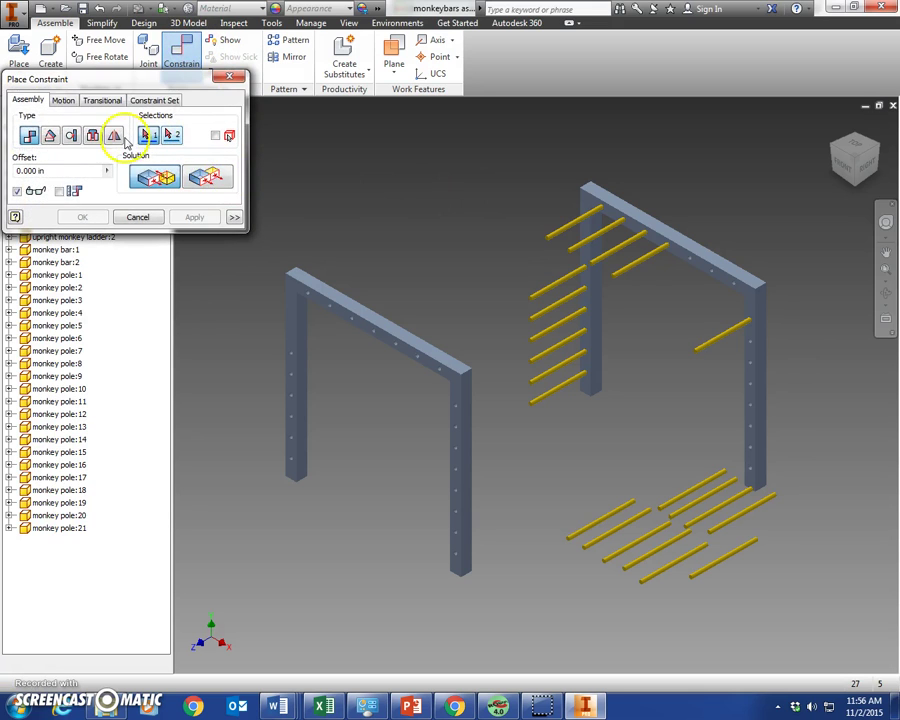
{"action": "left_click", "coordinate": [92, 135]}
{"action": "left_click", "coordinate": [205, 177]}
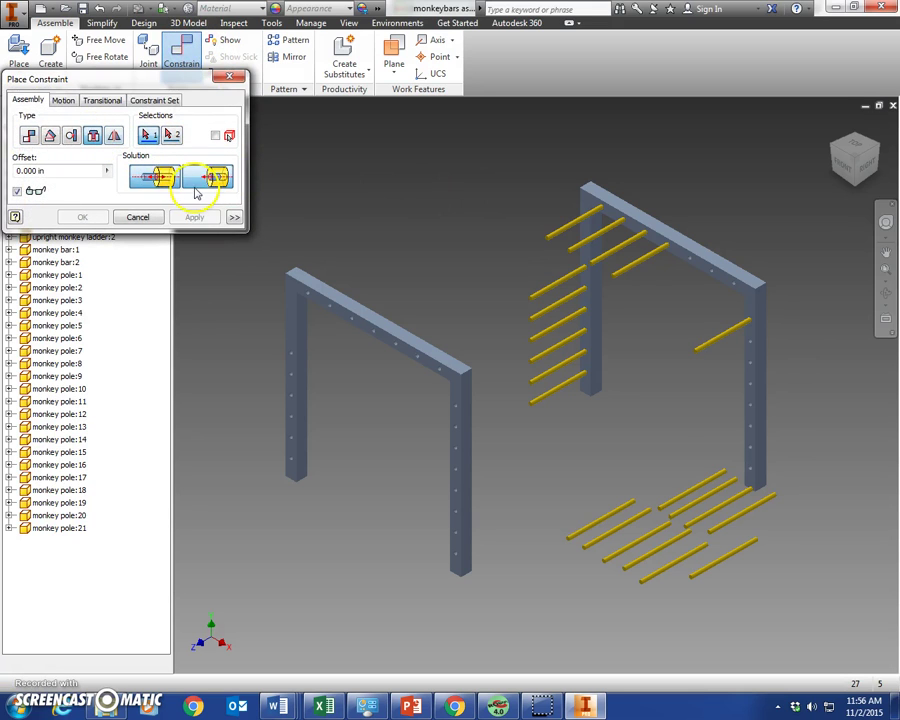
Step: Insert four more loose poles into top-beam holes as overhead bars
{"action": "left_click", "coordinate": [727, 483]}
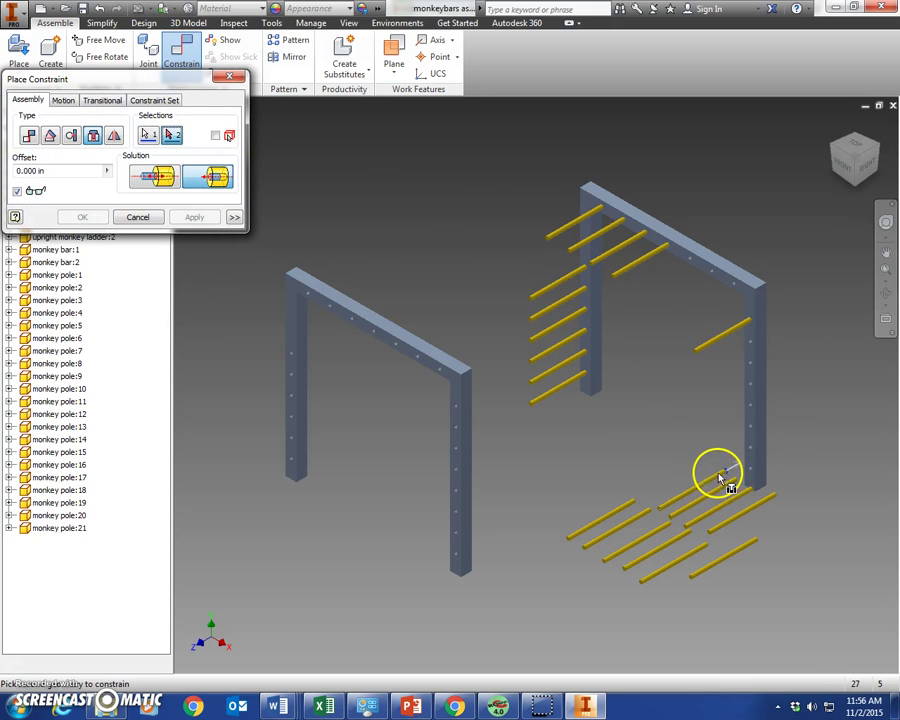
{"action": "left_click", "coordinate": [695, 255]}
{"action": "left_click", "coordinate": [194, 217]}
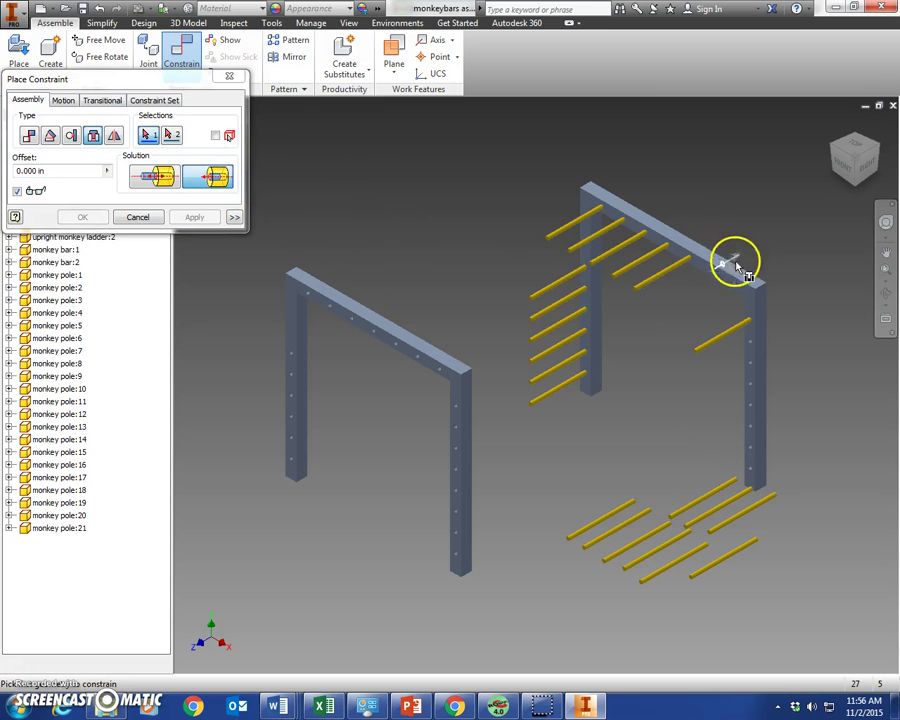
{"action": "left_click", "coordinate": [762, 467]}
{"action": "left_click", "coordinate": [750, 432]}
{"action": "left_click", "coordinate": [197, 219]}
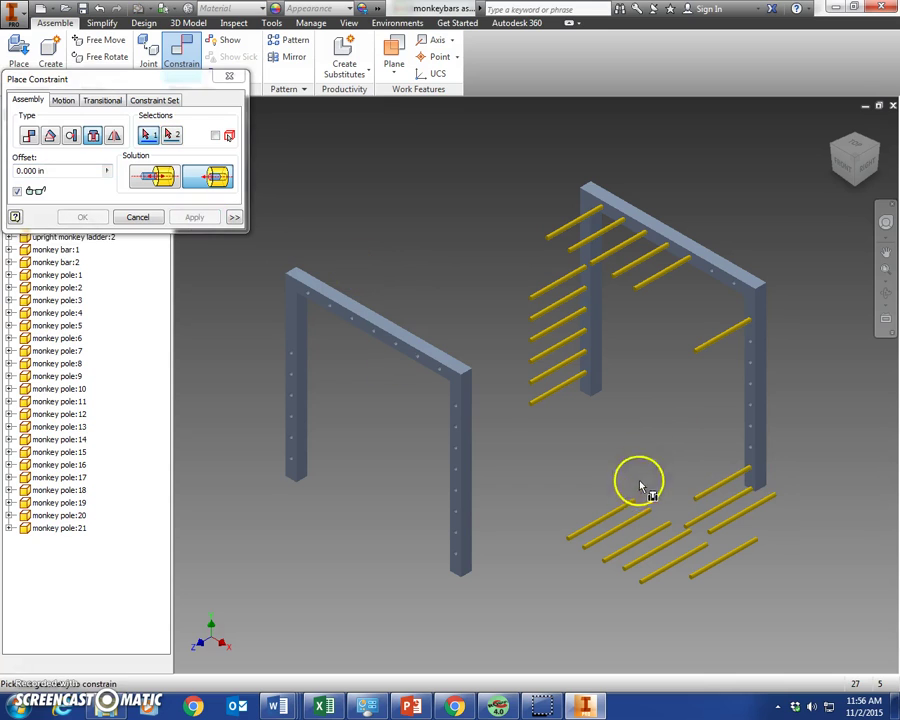
{"action": "left_click", "coordinate": [632, 507]}
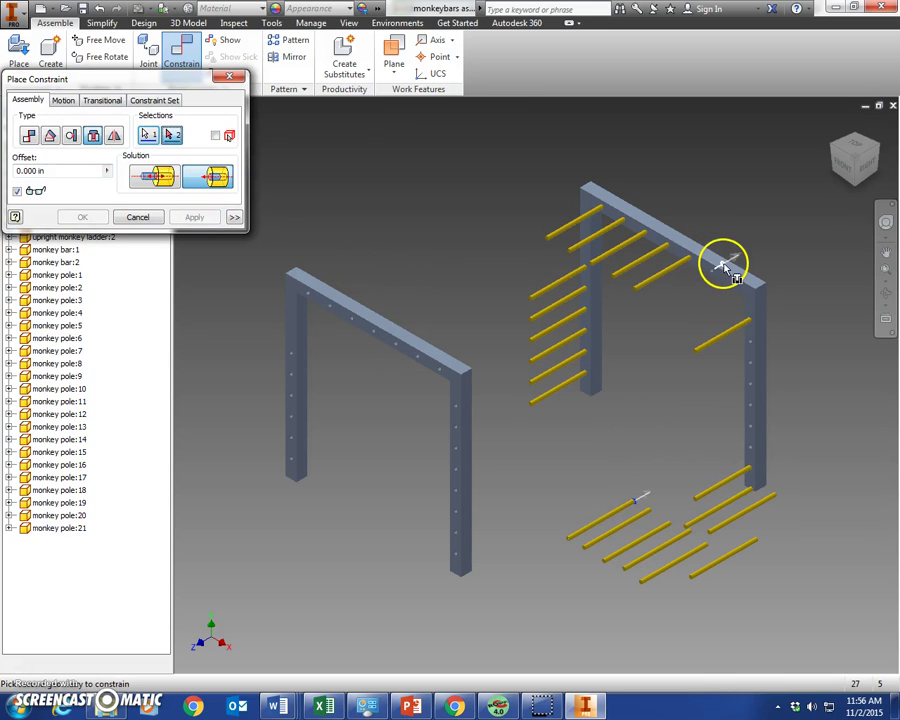
{"action": "left_click", "coordinate": [722, 262]}
{"action": "left_click", "coordinate": [194, 217]}
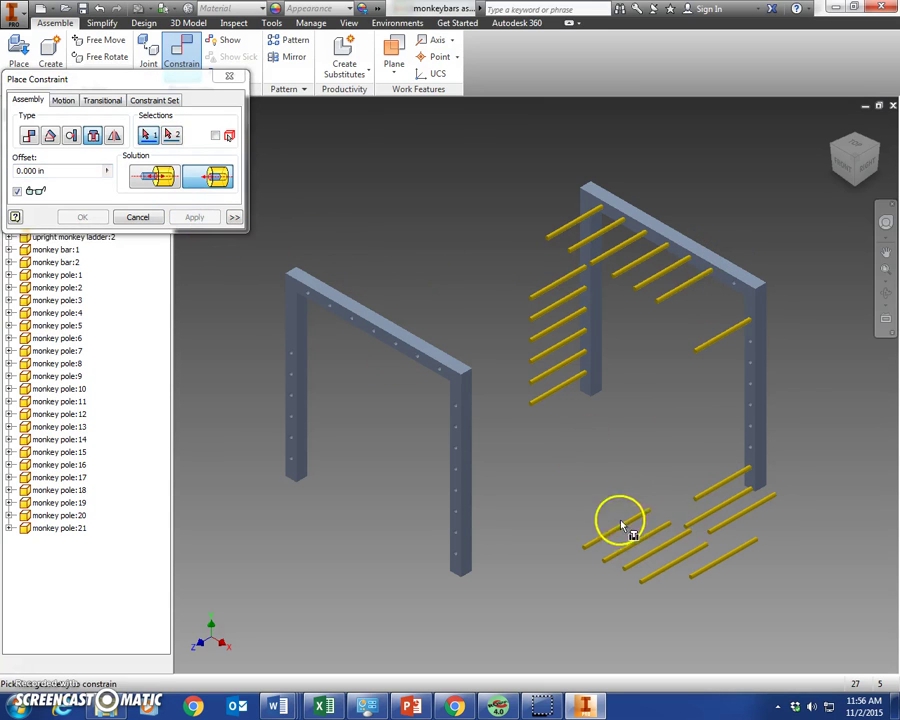
{"action": "left_click", "coordinate": [648, 513]}
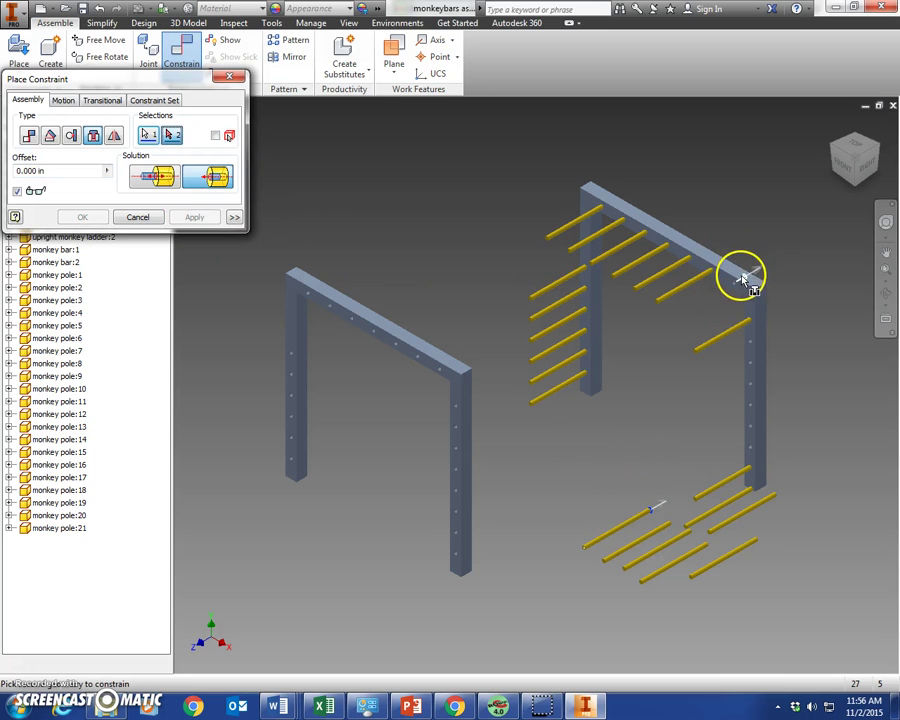
{"action": "left_click", "coordinate": [746, 279]}
{"action": "left_click", "coordinate": [200, 217]}
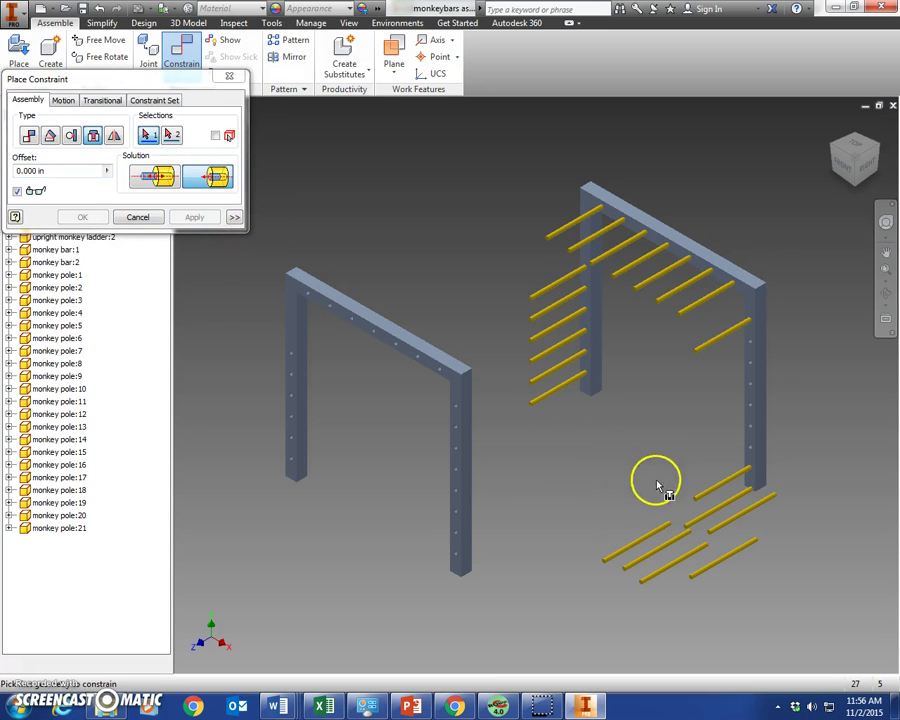
Step: Seat three loose poles as rungs in the right post's upper holes
{"action": "left_click", "coordinate": [668, 522]}
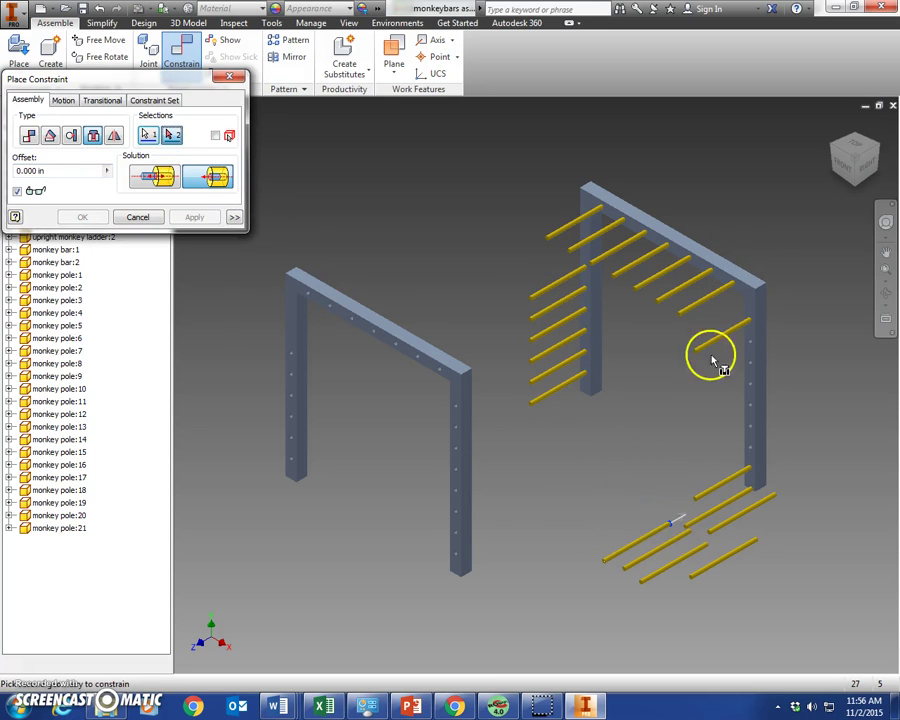
{"action": "left_click", "coordinate": [764, 341]}
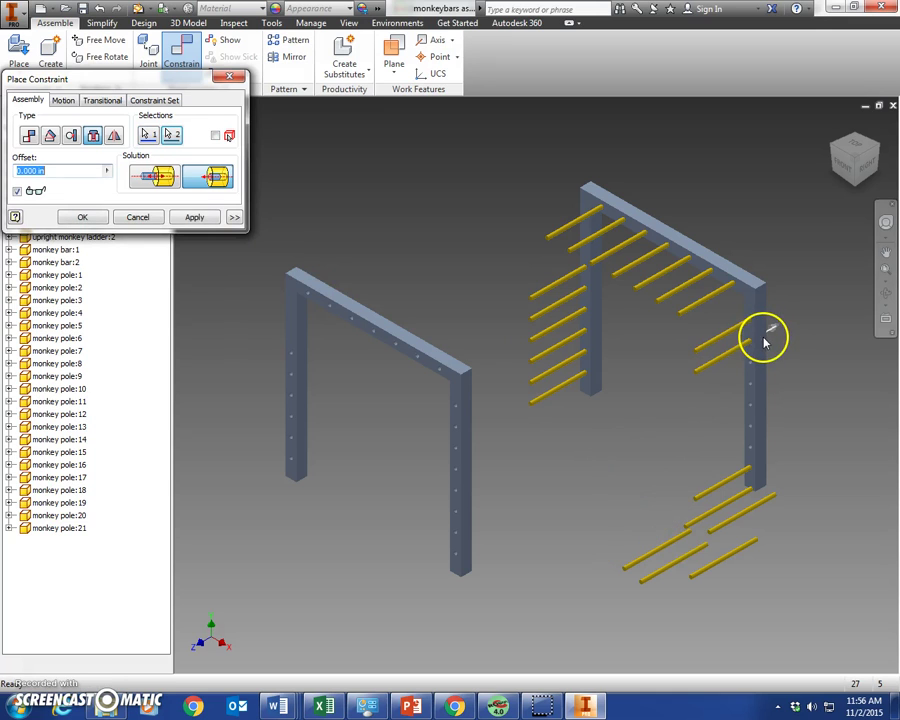
{"action": "left_click", "coordinate": [195, 218]}
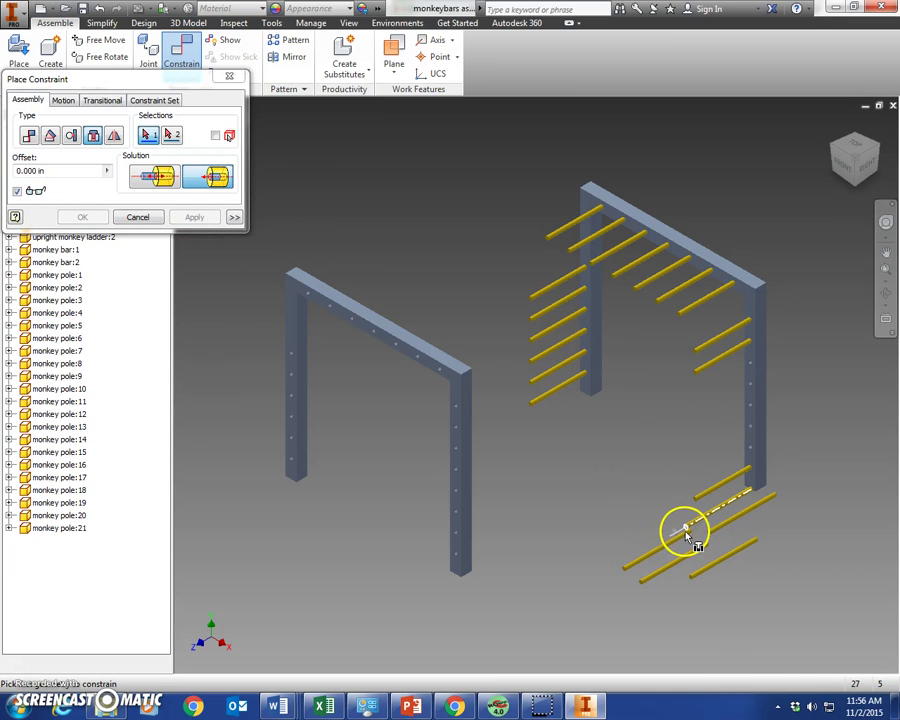
{"action": "left_click", "coordinate": [683, 536]}
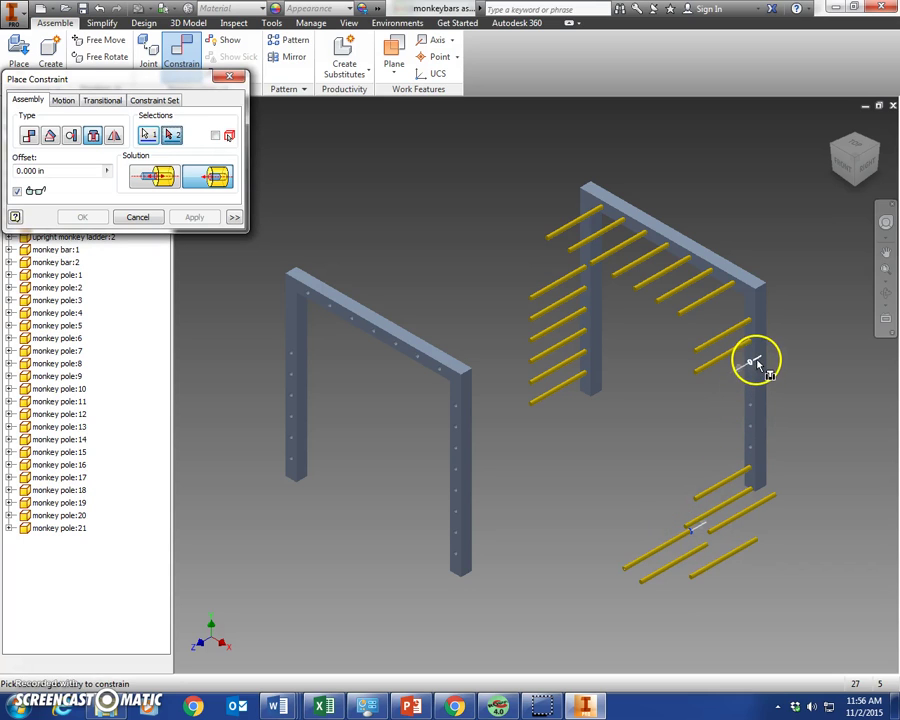
{"action": "left_click", "coordinate": [759, 358]}
{"action": "left_click", "coordinate": [195, 218]}
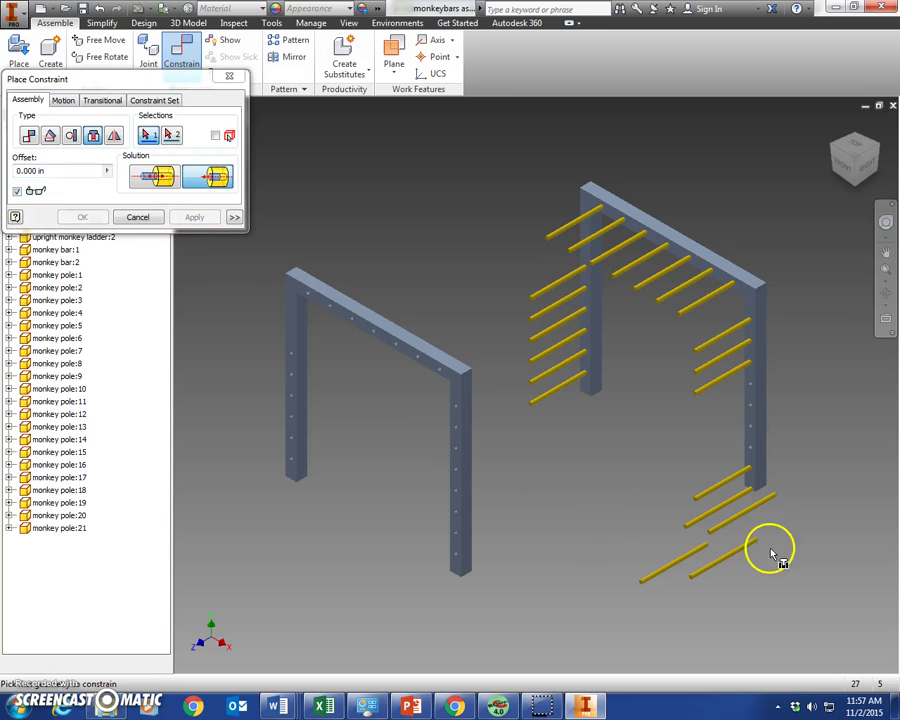
{"action": "left_click", "coordinate": [737, 497]}
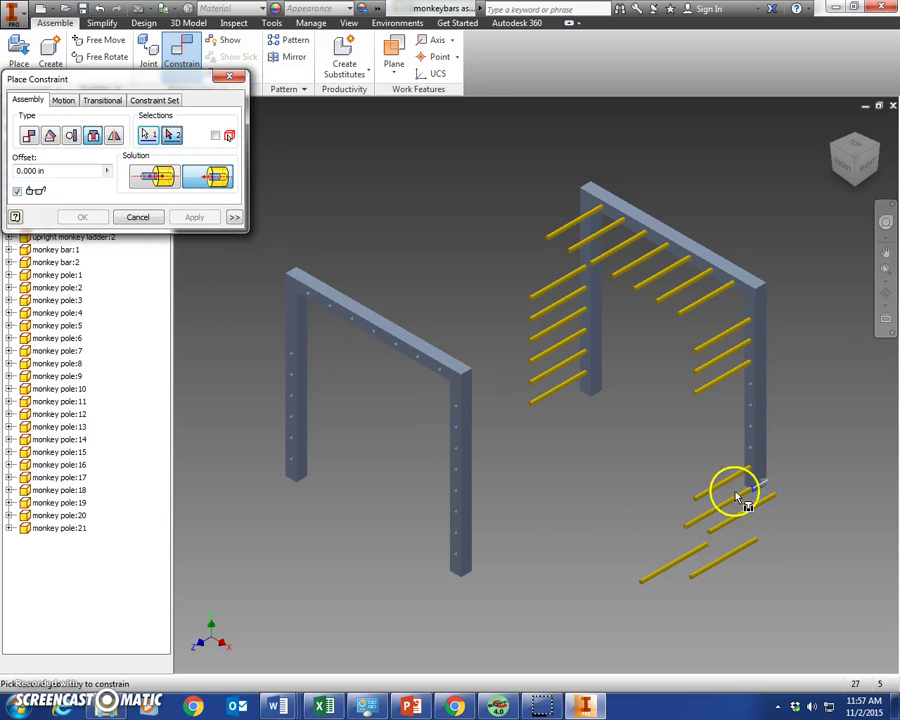
{"action": "left_click", "coordinate": [757, 377]}
{"action": "left_click", "coordinate": [194, 217]}
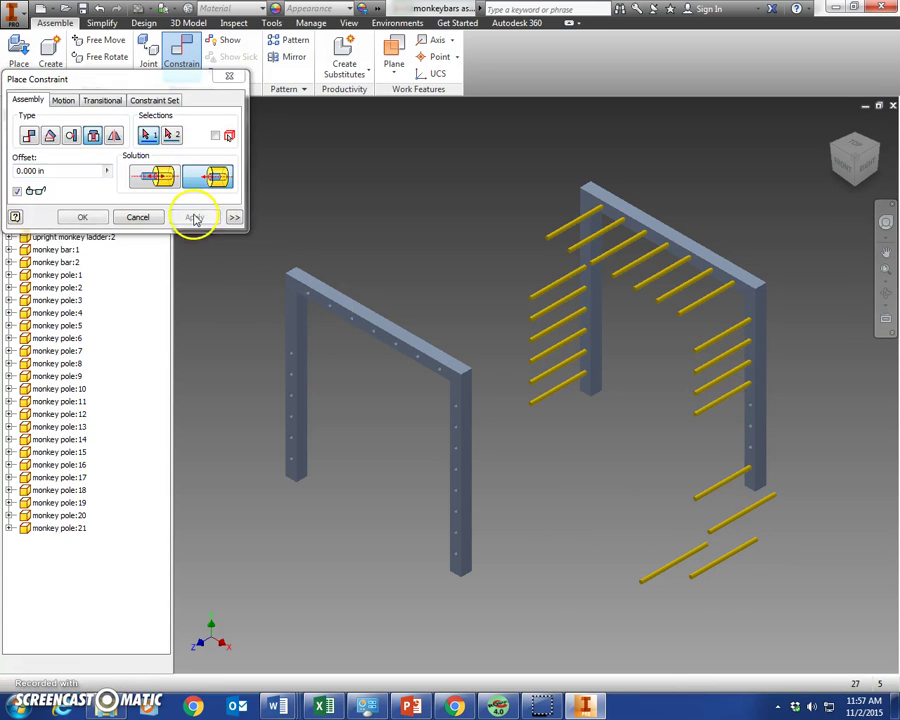
Step: Seat the lowest rungs down to the post's bottom hole
{"action": "left_click", "coordinate": [707, 540]}
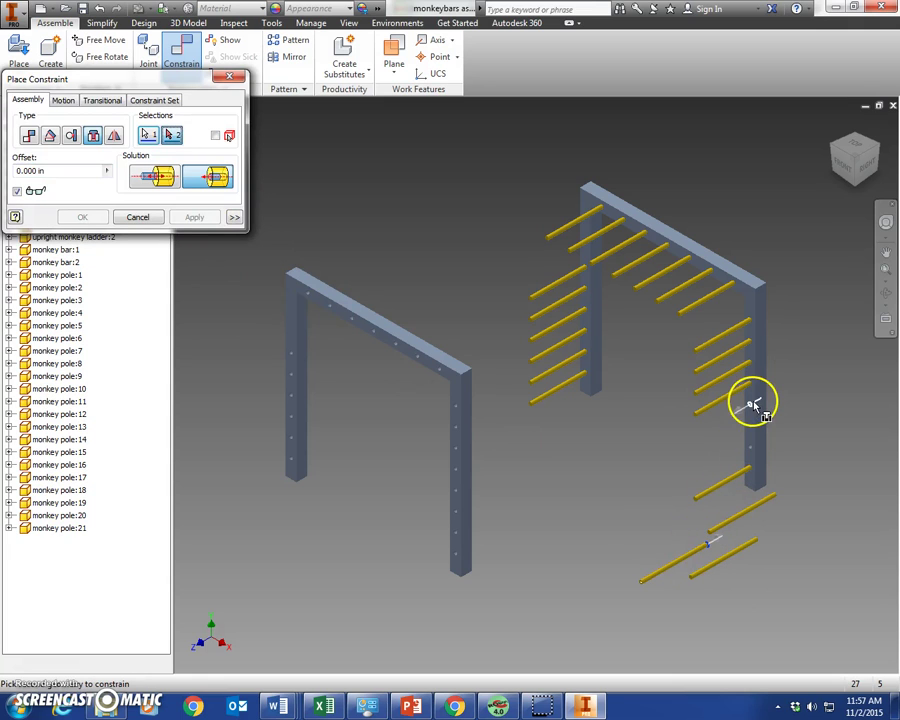
{"action": "left_click", "coordinate": [762, 400]}
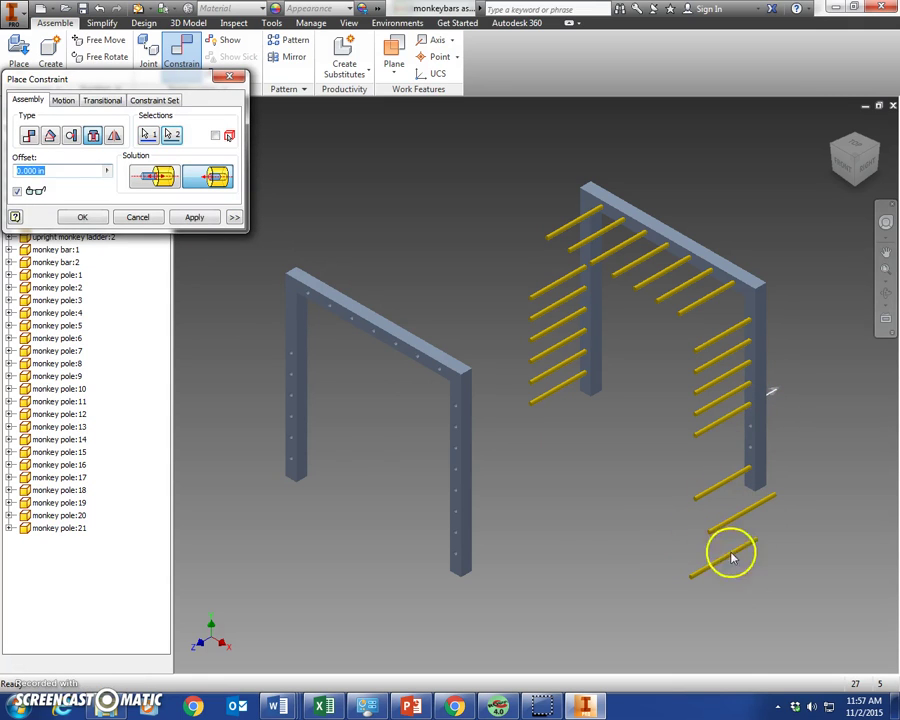
{"action": "left_click", "coordinate": [194, 217]}
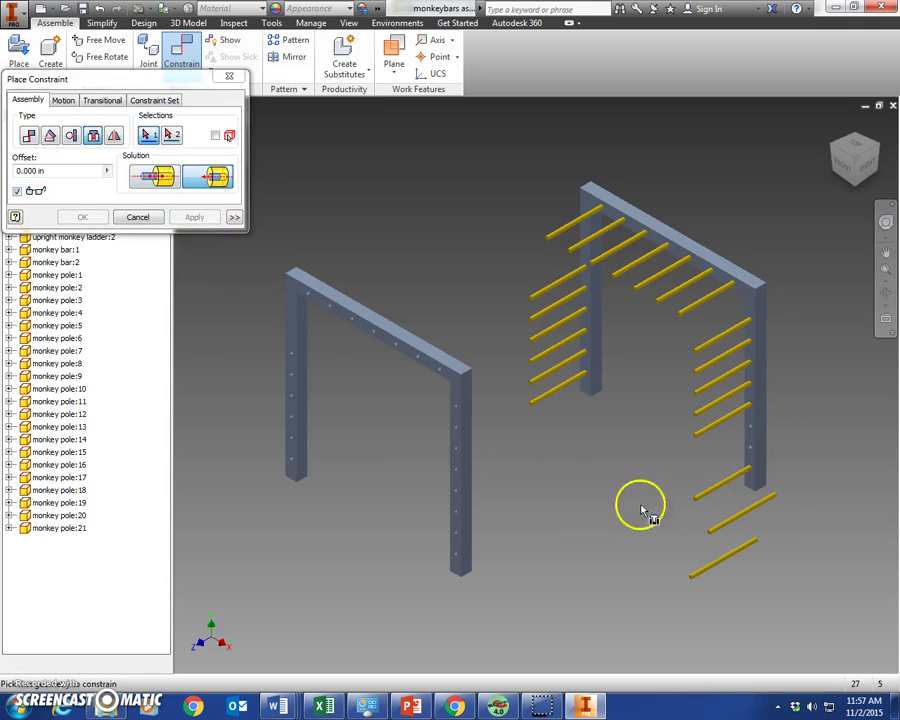
{"action": "left_click", "coordinate": [748, 546]}
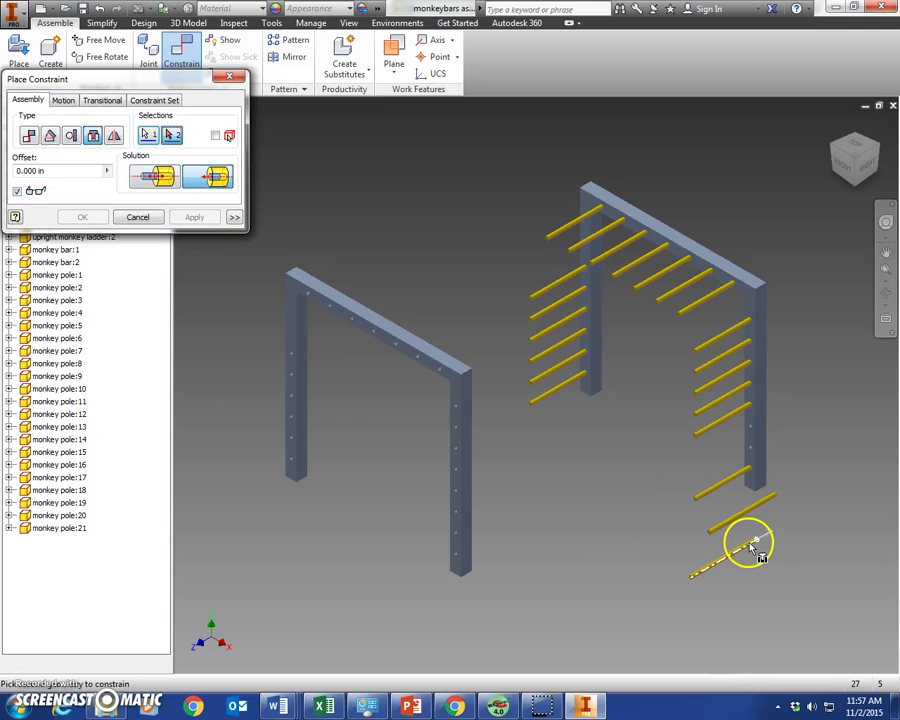
{"action": "left_click", "coordinate": [758, 421]}
{"action": "left_click", "coordinate": [195, 216]}
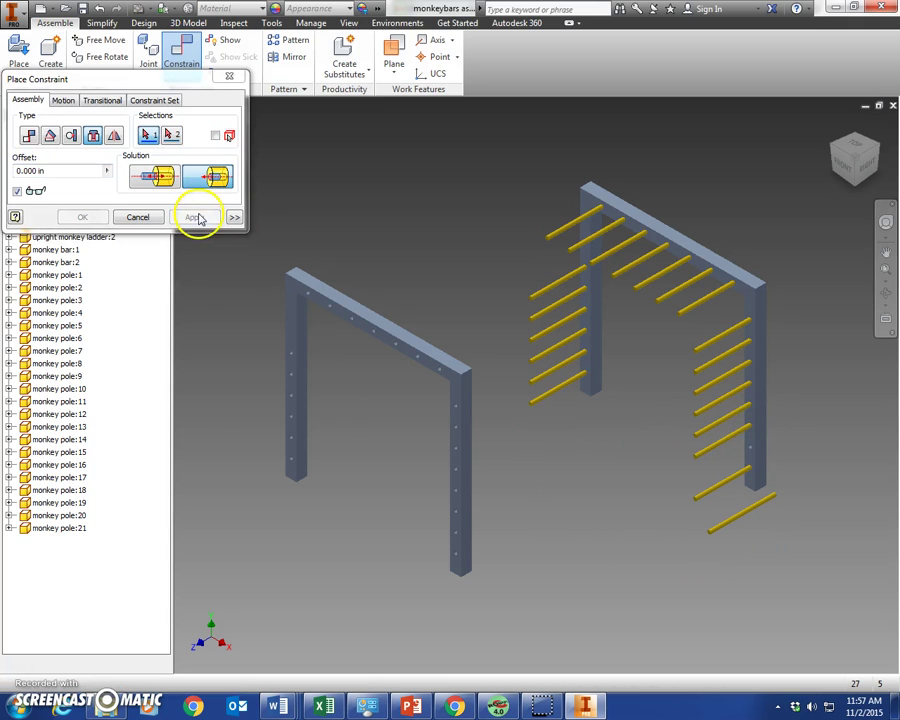
{"action": "left_click", "coordinate": [752, 467]}
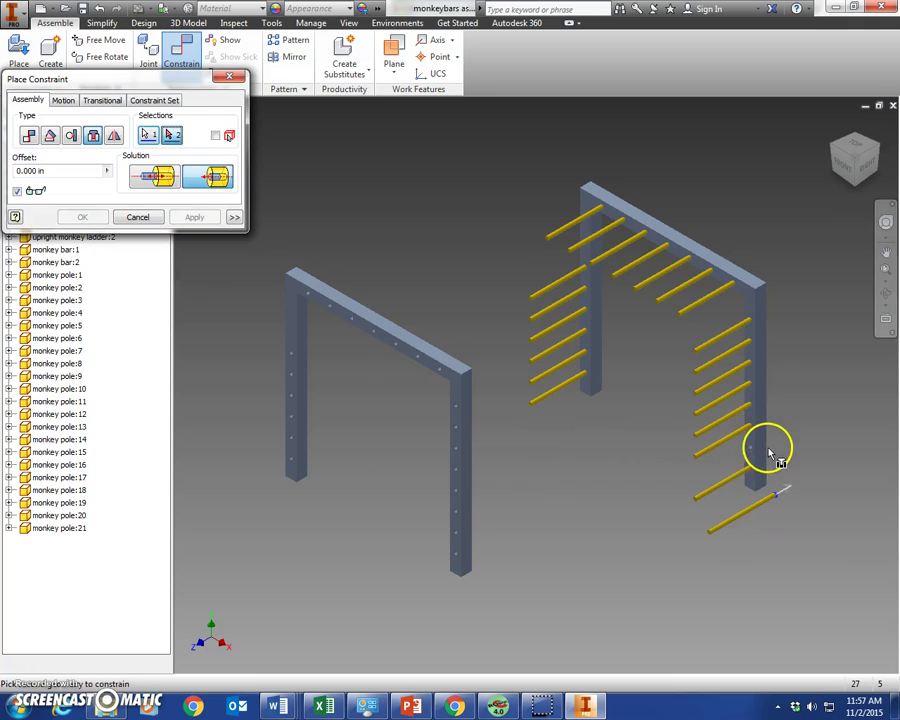
{"action": "left_click", "coordinate": [759, 443]}
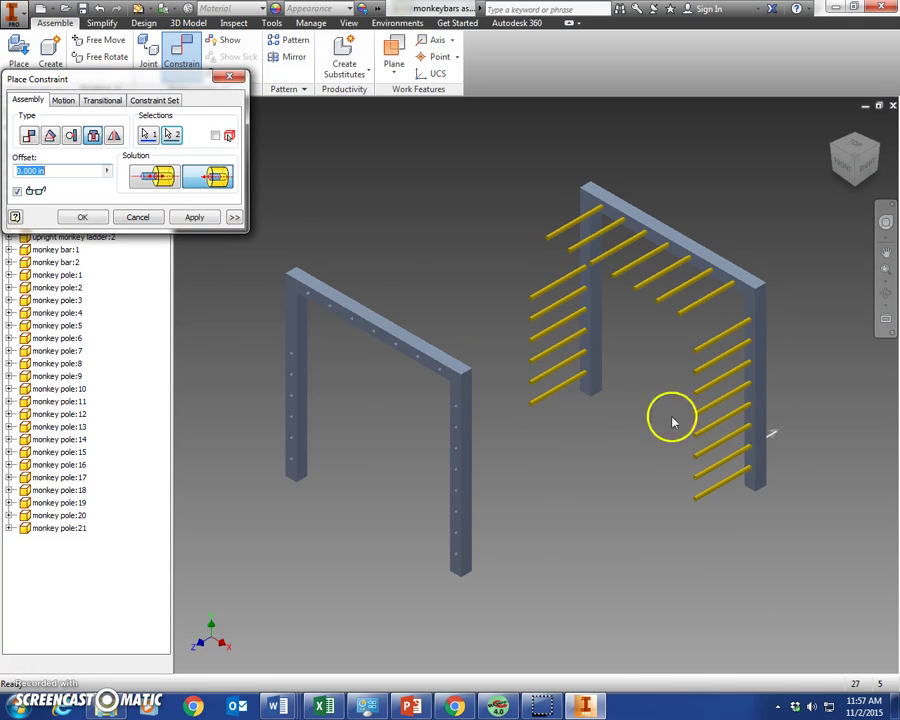
Step: Commit the final rung and align an overhead bar with the other frame's top-beam hole
{"action": "left_click", "coordinate": [197, 220]}
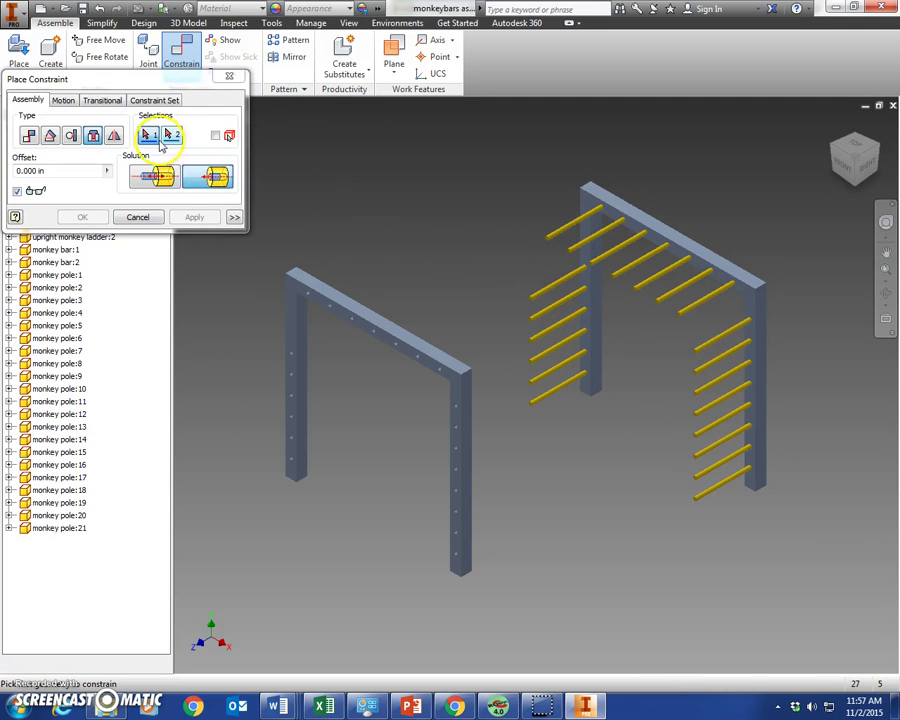
{"action": "left_click", "coordinate": [614, 278]}
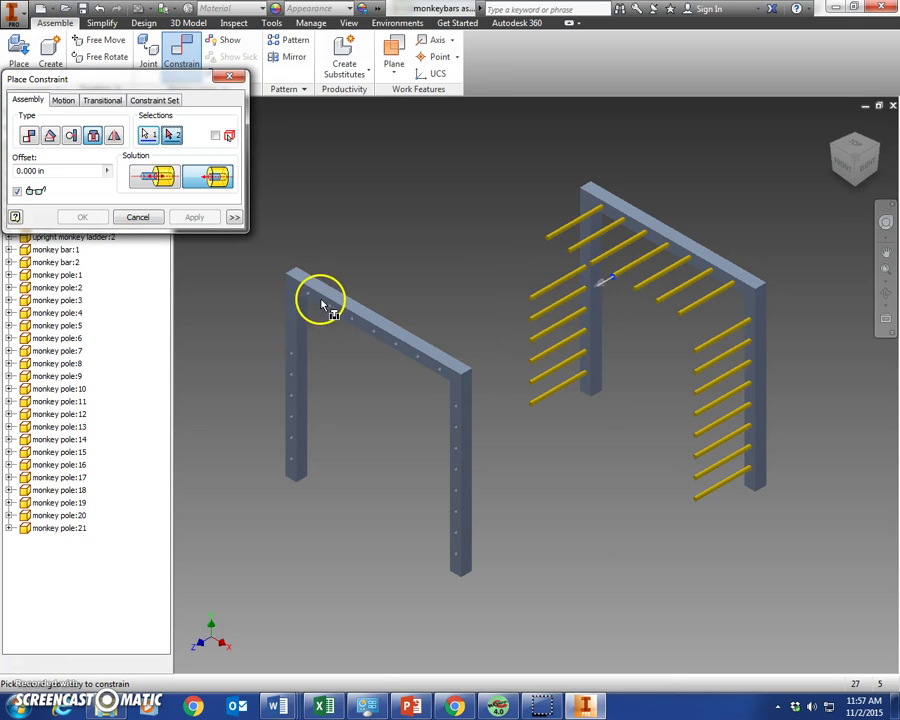
{"action": "left_click", "coordinate": [373, 335]}
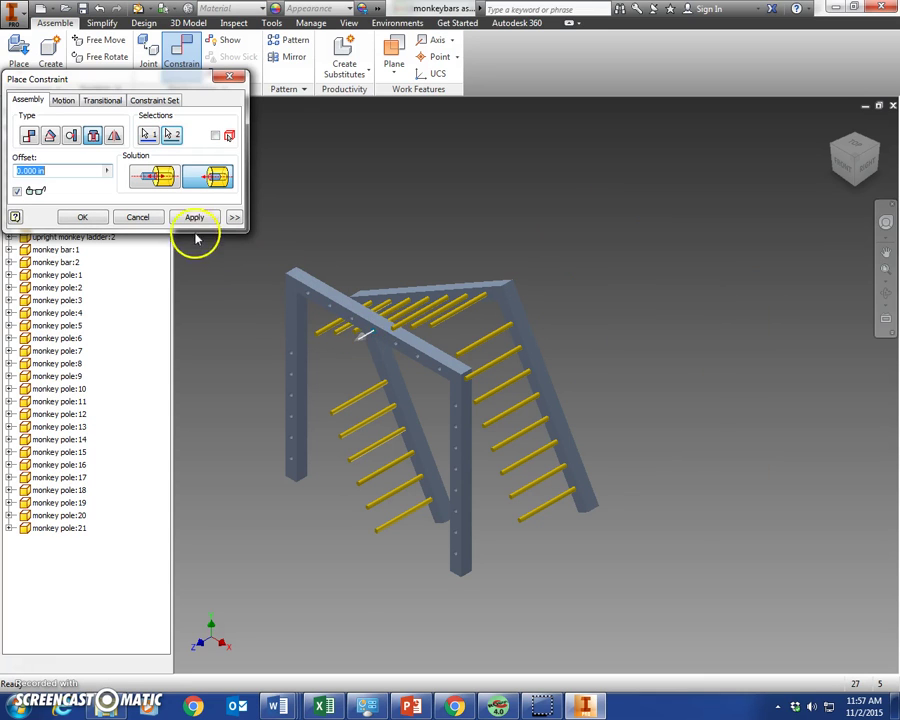
{"action": "left_click", "coordinate": [194, 219]}
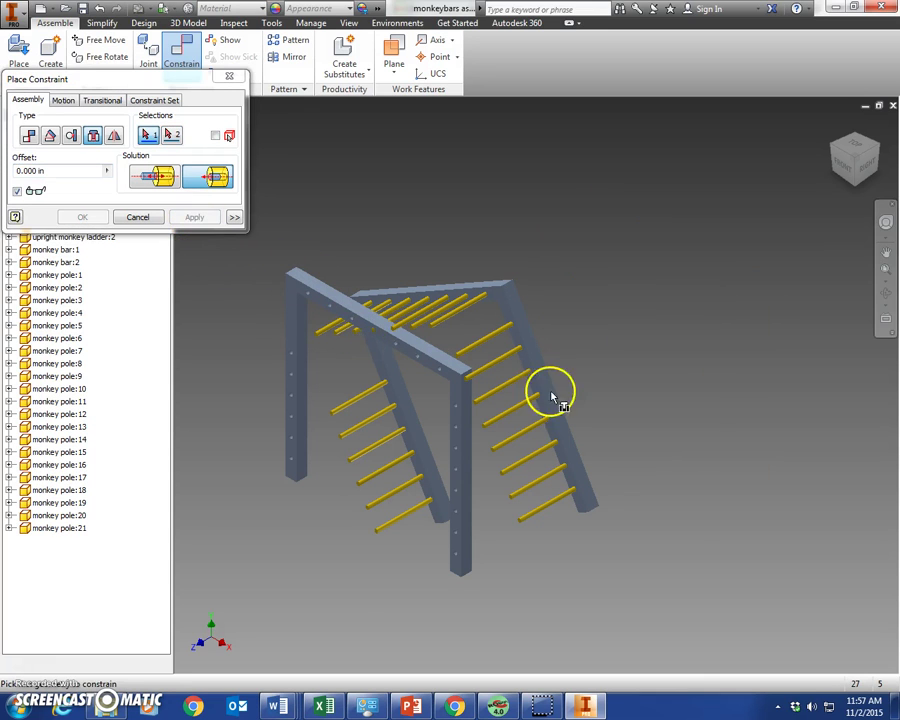
Step: Align the top-beam hole with the post hole to join the two frames
{"action": "left_click", "coordinate": [470, 353]}
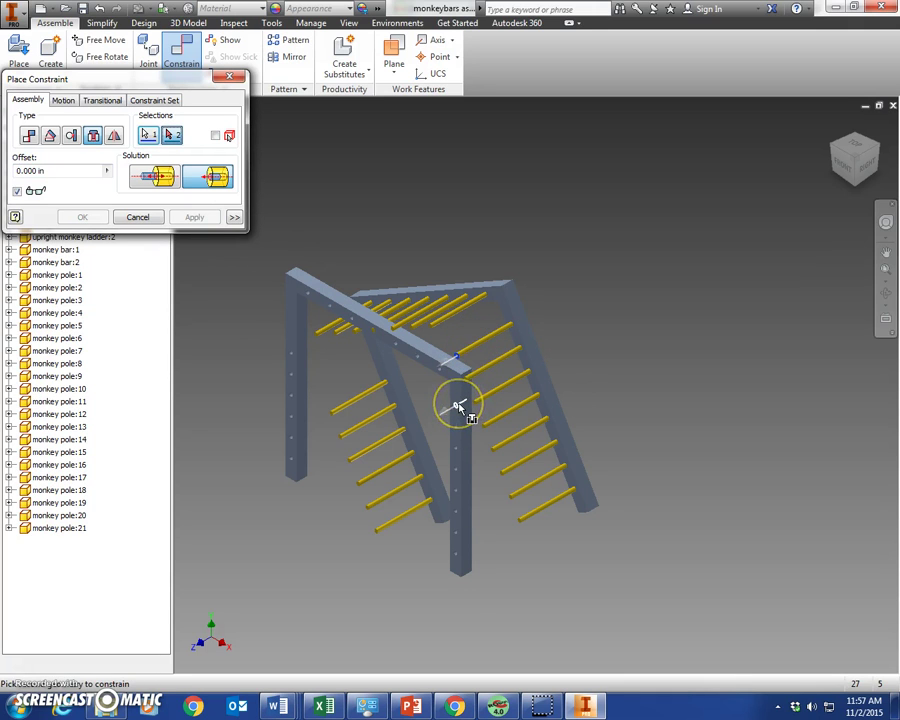
{"action": "left_click", "coordinate": [457, 408]}
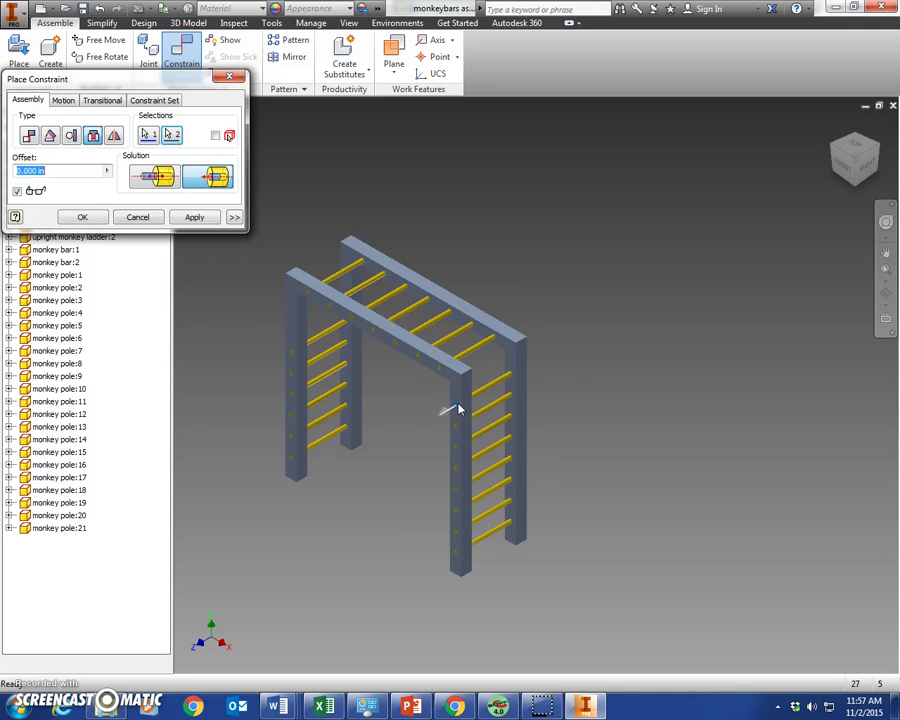
{"action": "left_click", "coordinate": [194, 218]}
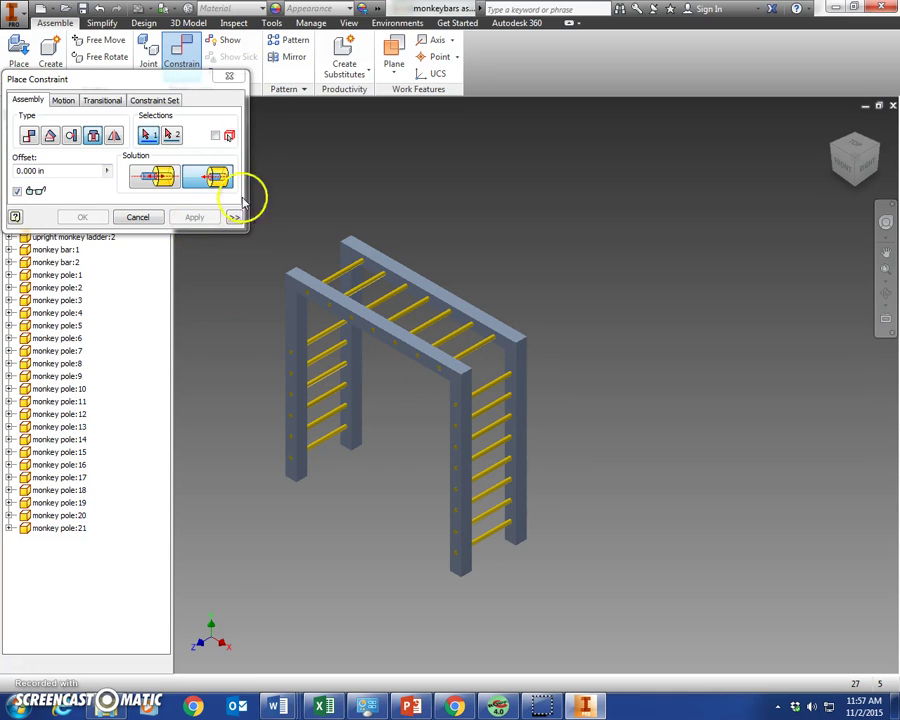
Step: Close constraints and inspect the finished assembly from the home view, selecting the top beam and upright post
{"action": "left_click", "coordinate": [229, 76]}
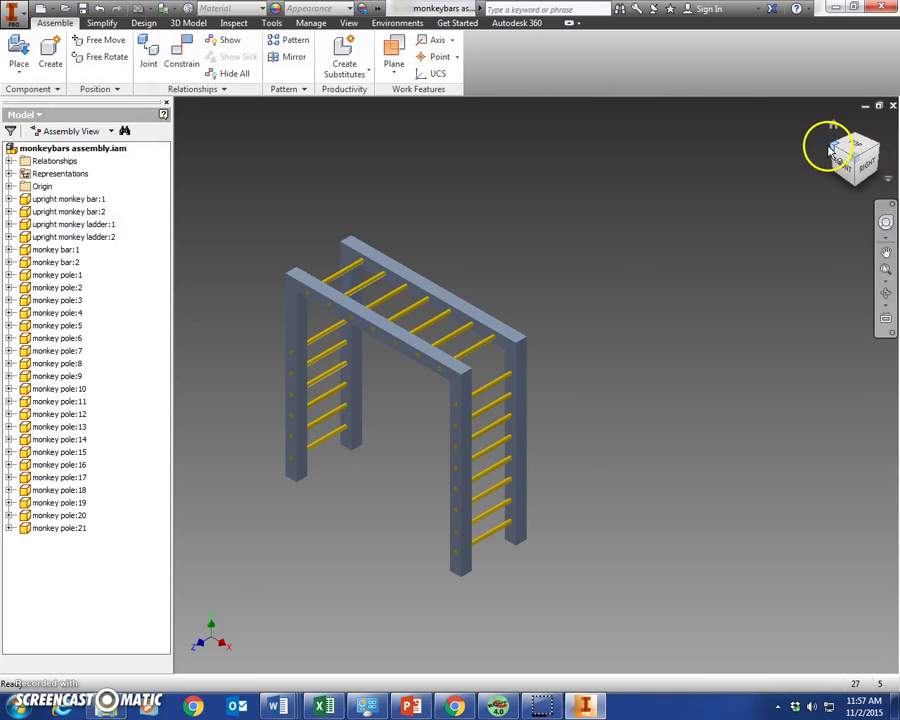
{"action": "left_click_drag", "start_coordinate": [830, 150], "coordinate": [838, 150]}
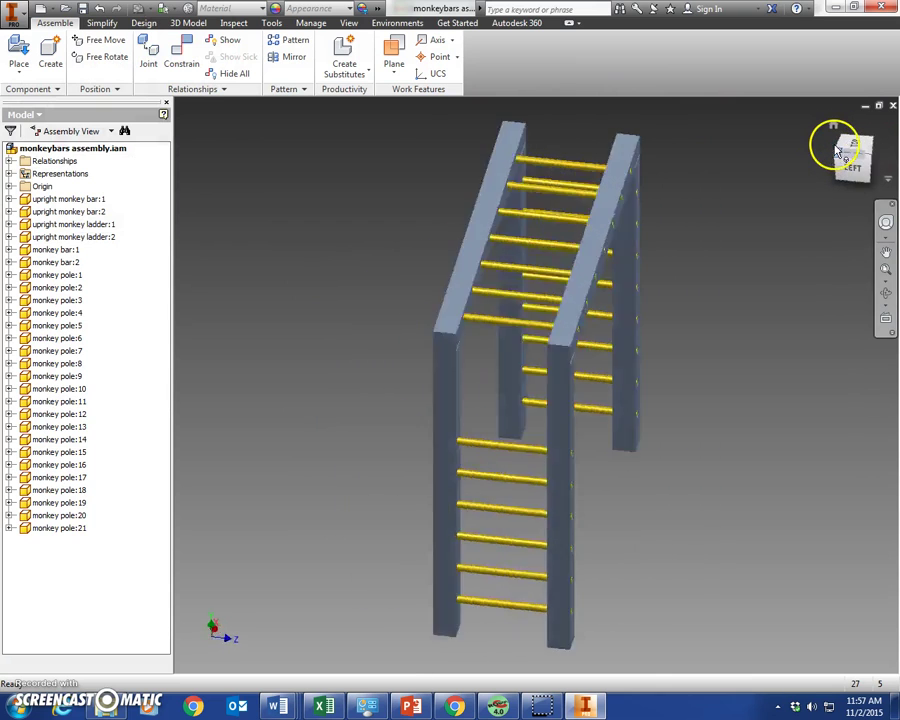
{"action": "left_click", "coordinate": [834, 128]}
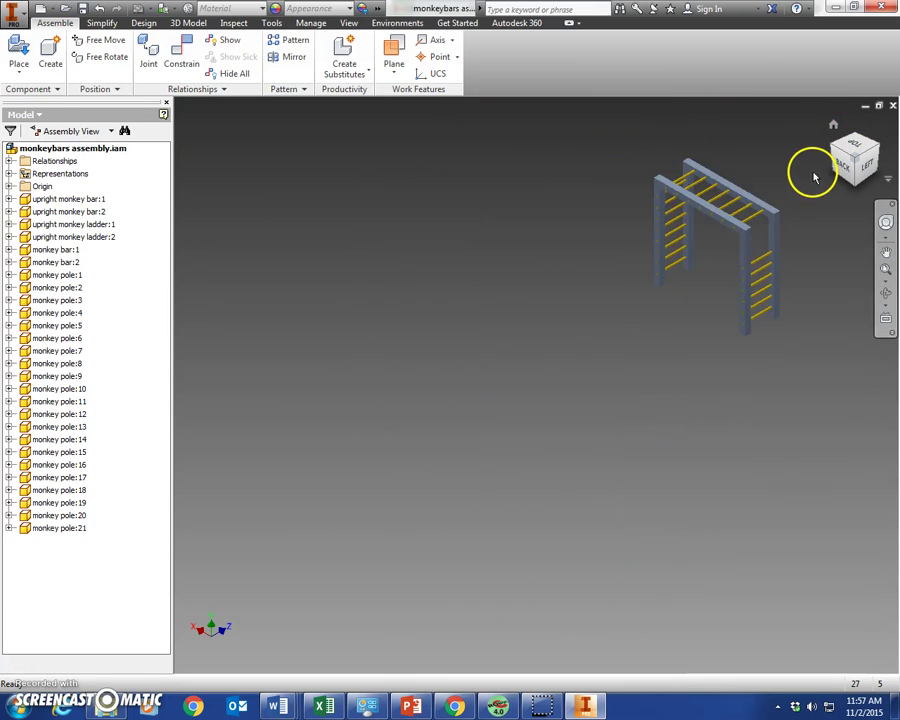
{"action": "left_click", "coordinate": [885, 272]}
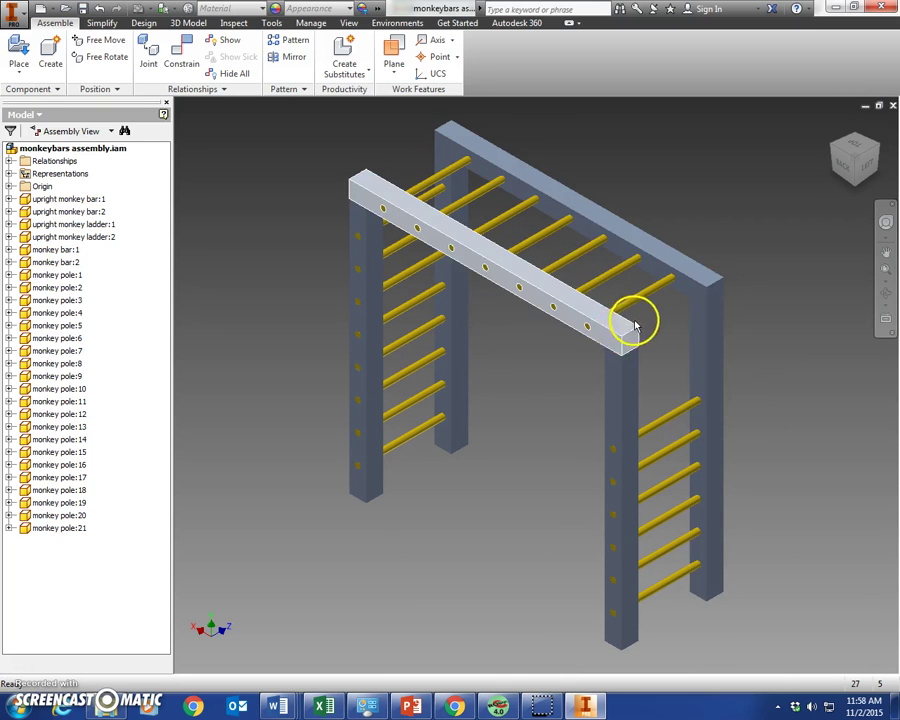
{"action": "left_click", "coordinate": [606, 338]}
{"action": "left_click", "coordinate": [624, 392]}
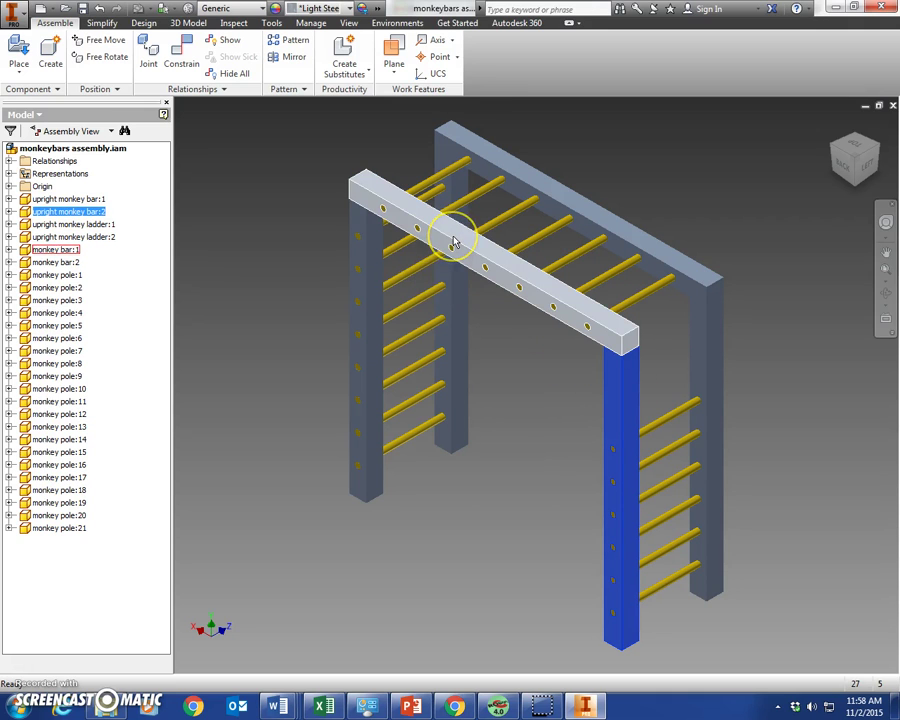
{"action": "left_click", "coordinate": [556, 355]}
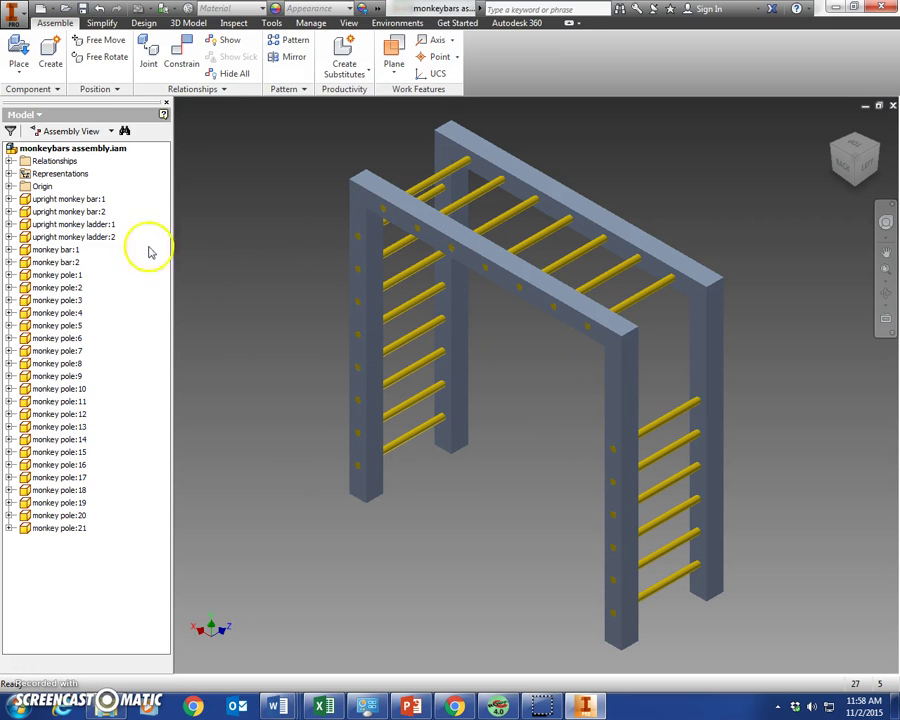
Step: Check in Save As that 'monkeybars assembly' exists in the playground folder, then close without saving
{"action": "left_click", "coordinate": [13, 14]}
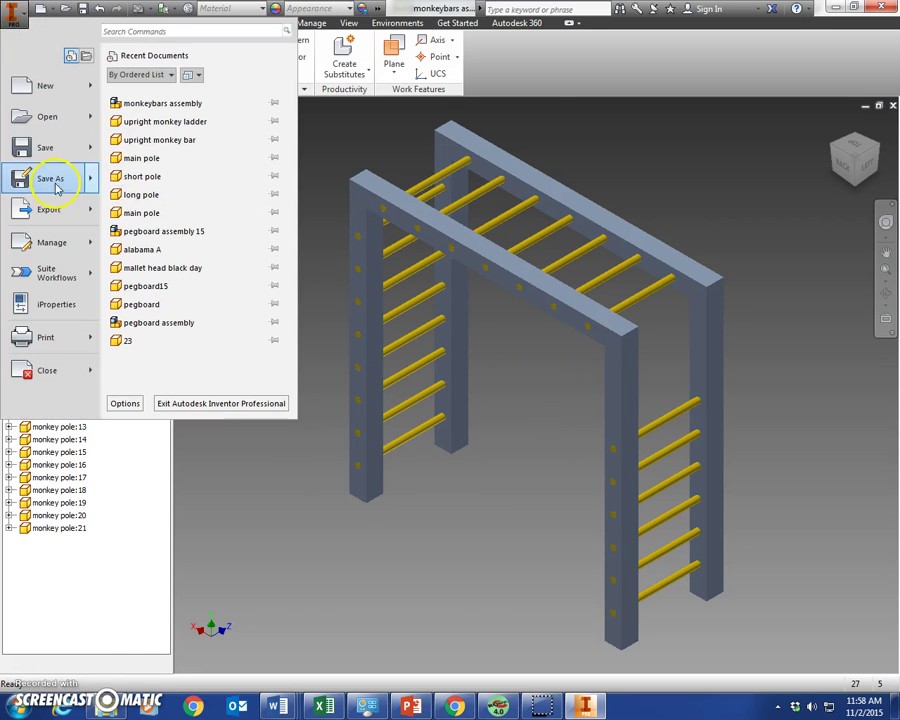
{"action": "left_click", "coordinate": [54, 177]}
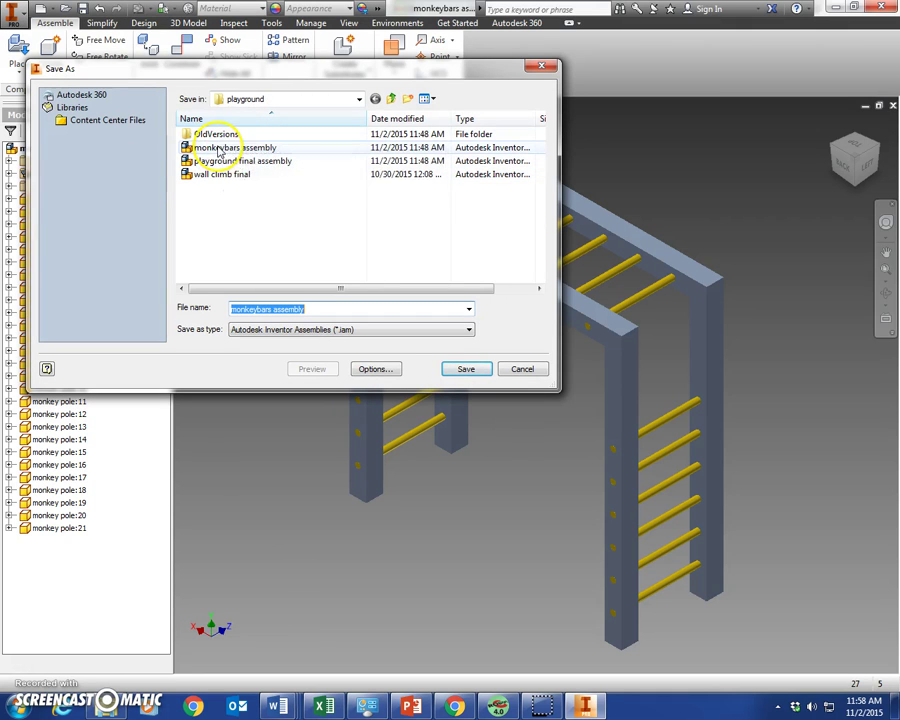
{"action": "left_click", "coordinate": [219, 150]}
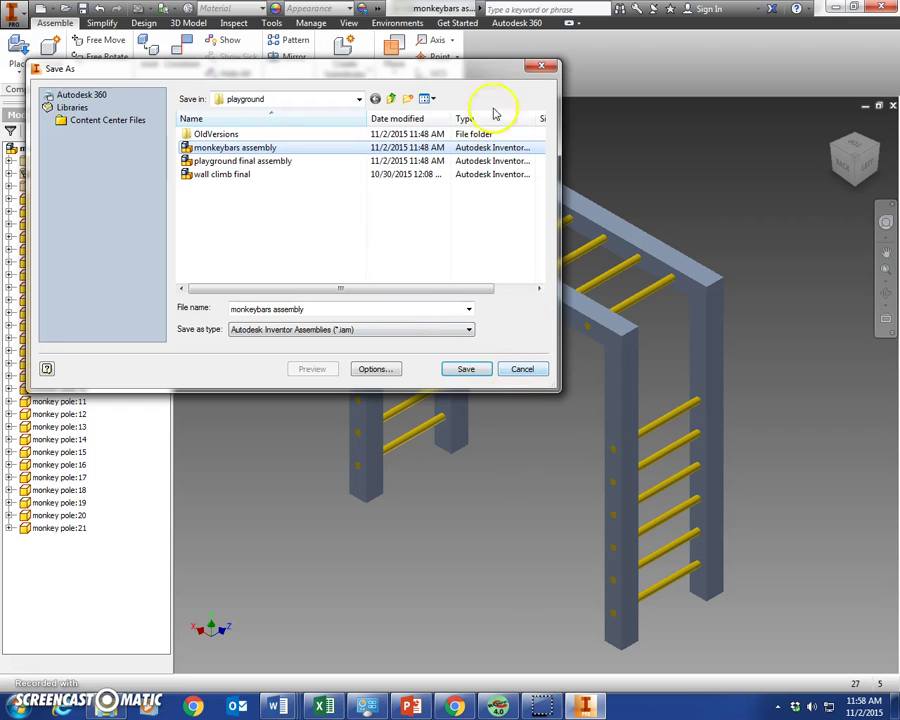
{"action": "left_click", "coordinate": [532, 68]}
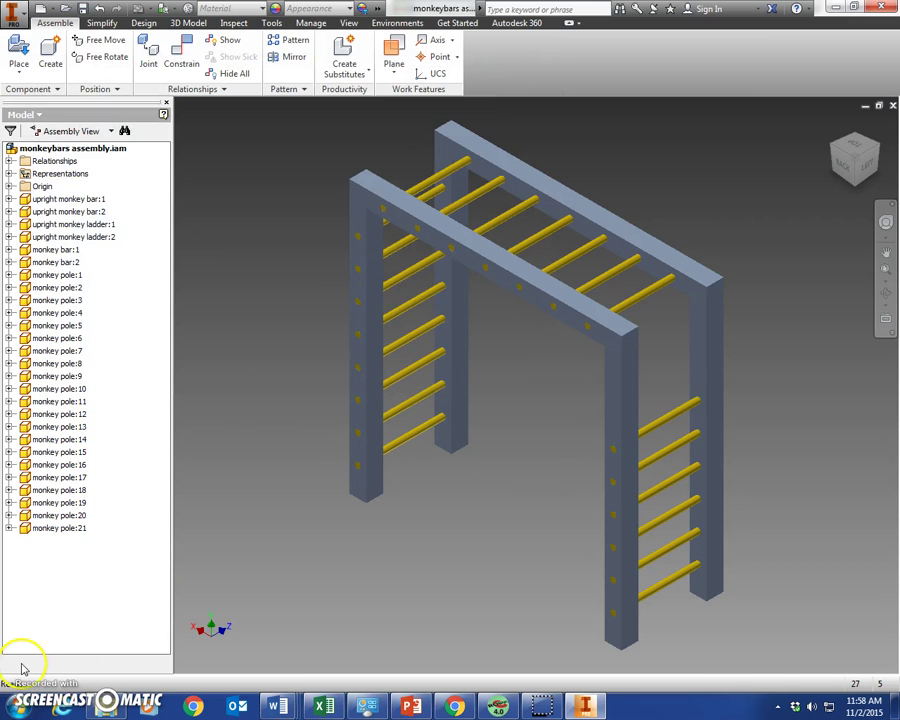